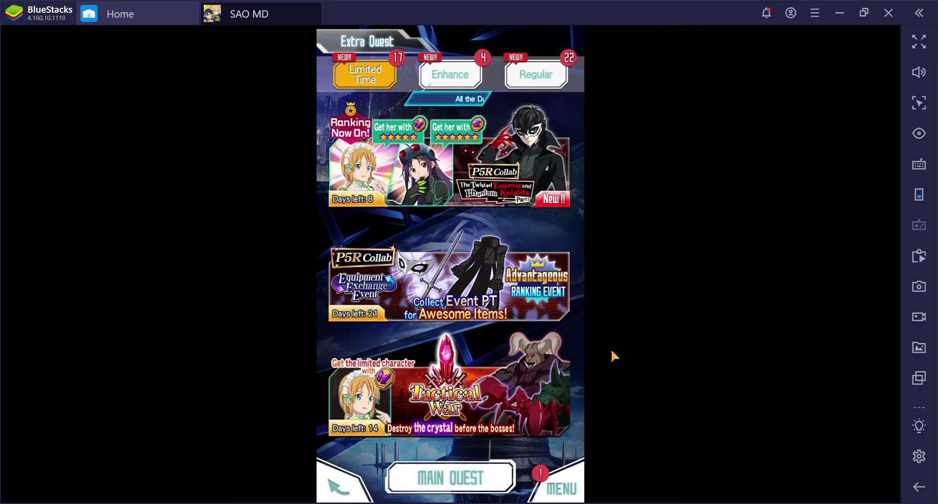
Launch P5R Collab Quest 1, 'The Floating Castle and Another World', solo with the current party.
click(416, 163)
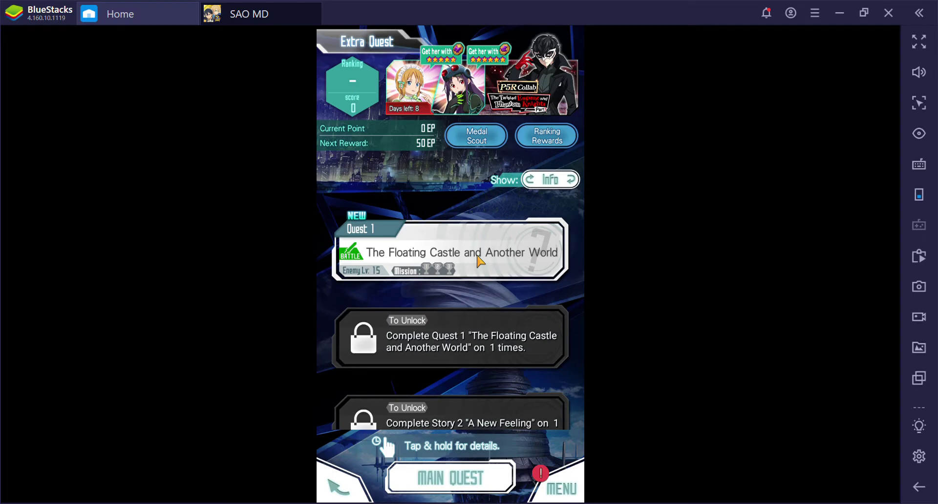
click(481, 261)
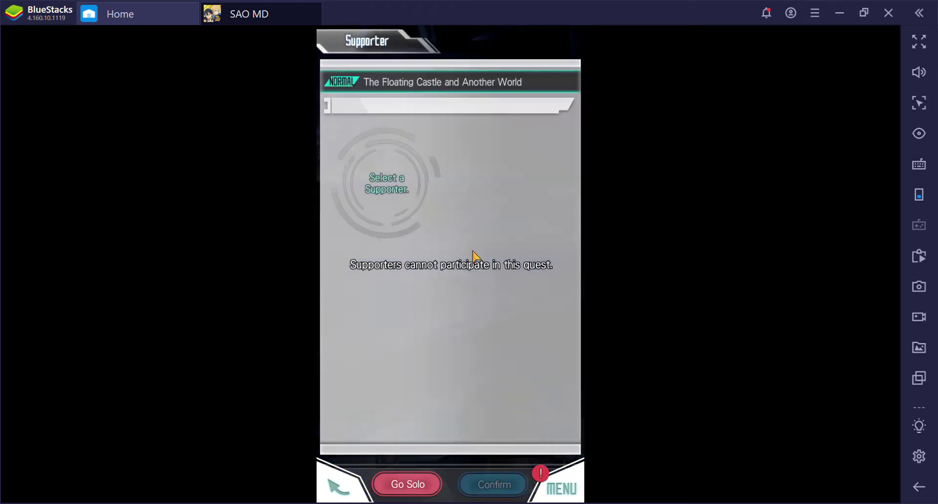
click(419, 485)
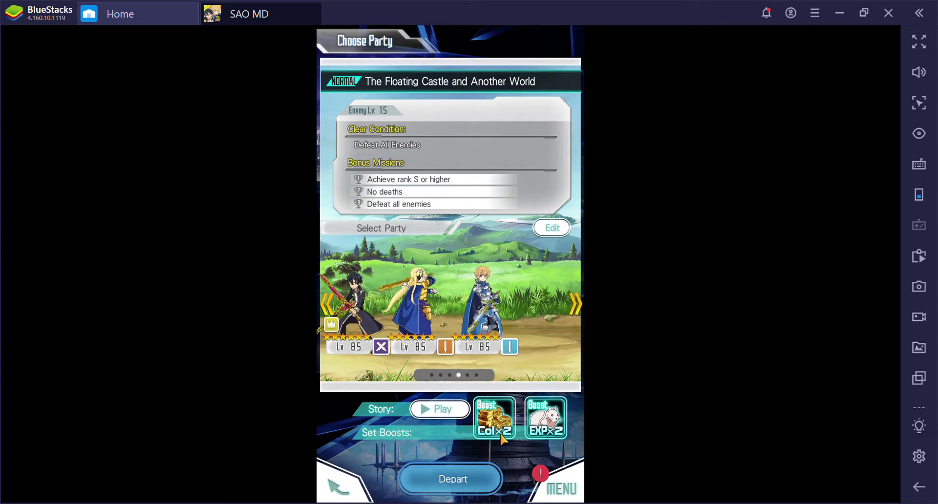
click(470, 477)
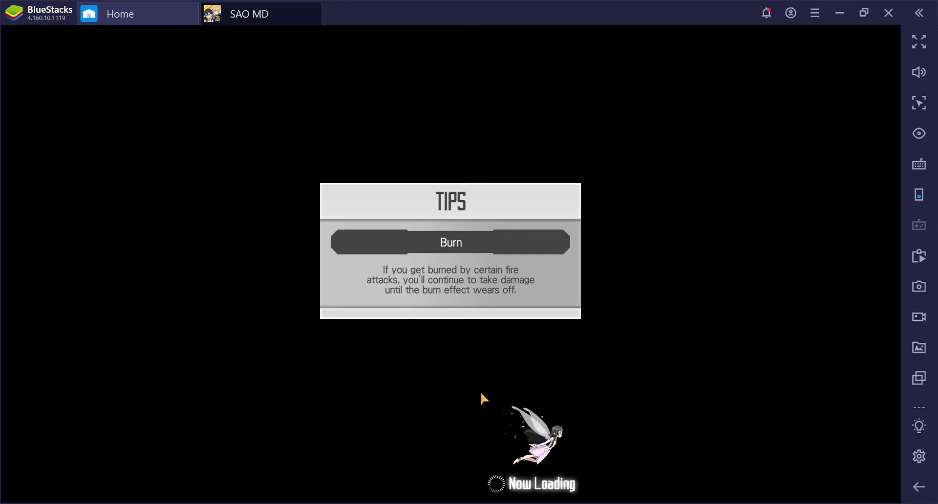
Read the party's opening lines, through Kirito's 'Let's go!', into the 1st Floor scene.
click(463, 358)
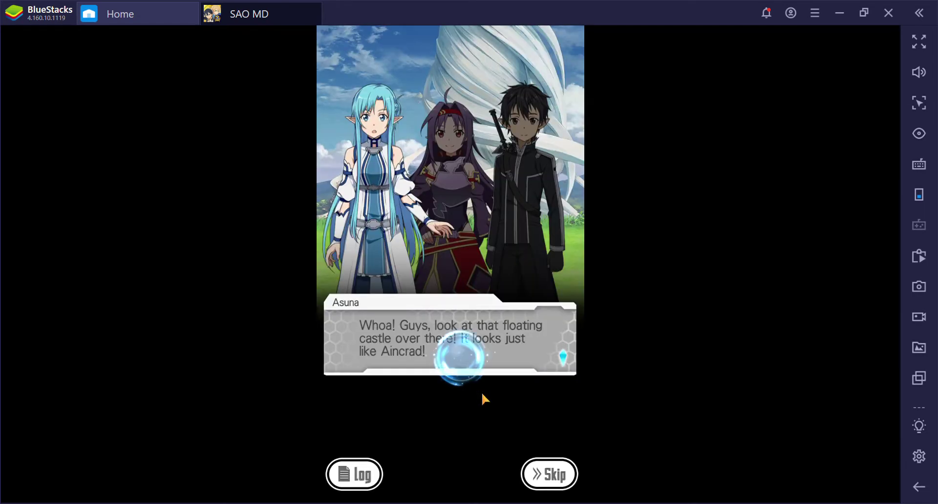
click(514, 414)
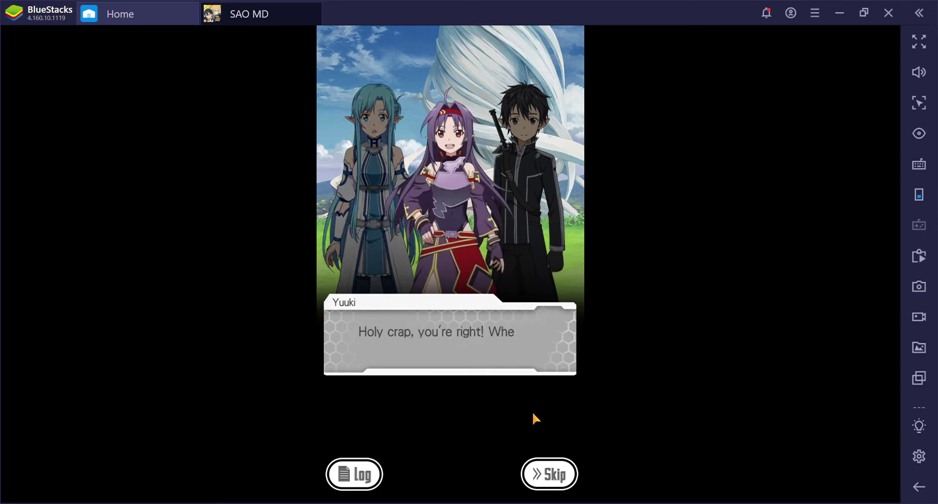
click(537, 408)
click(548, 410)
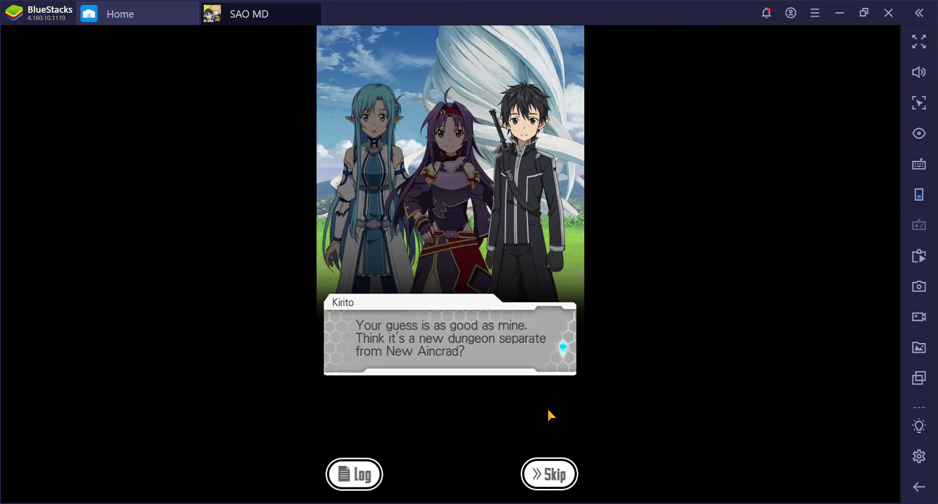
click(547, 408)
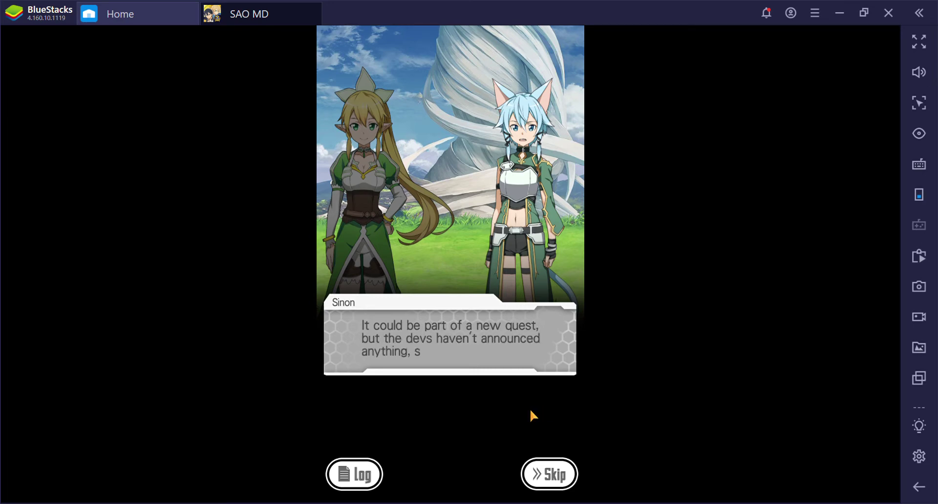
click(530, 408)
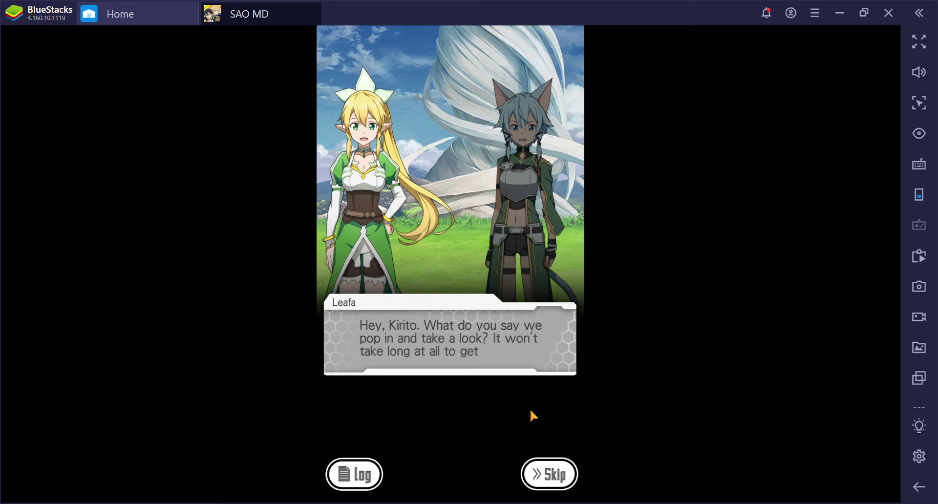
click(530, 409)
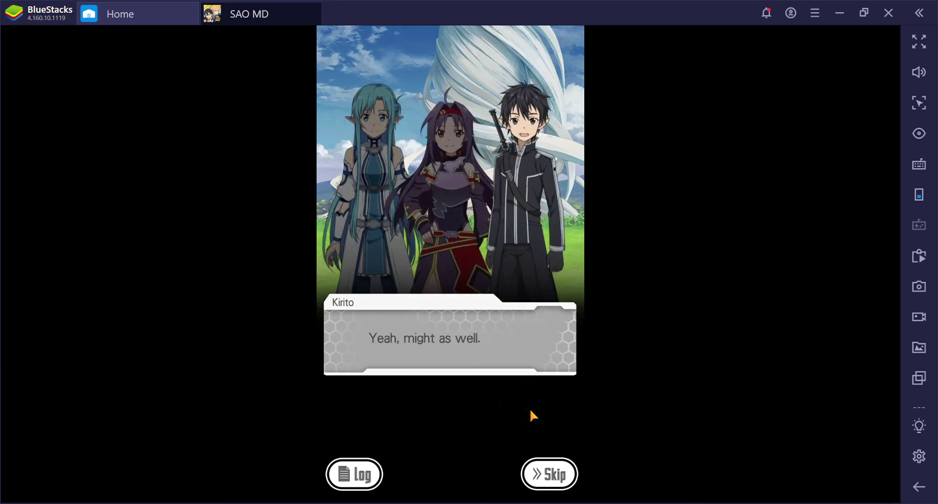
click(507, 409)
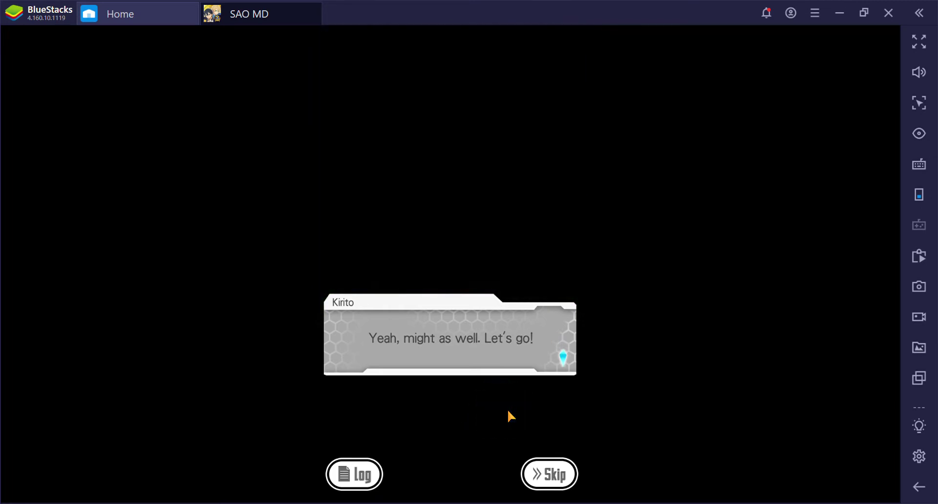
click(508, 409)
click(509, 405)
Read the 1st Floor talk about the scenery, flying, ALO's systems, Frenzy Boars and another Aincrad.
click(511, 412)
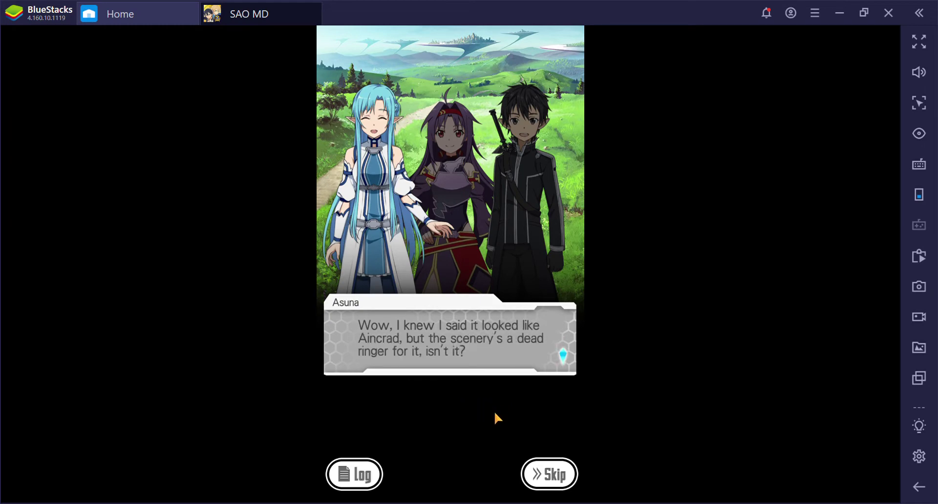
click(494, 412)
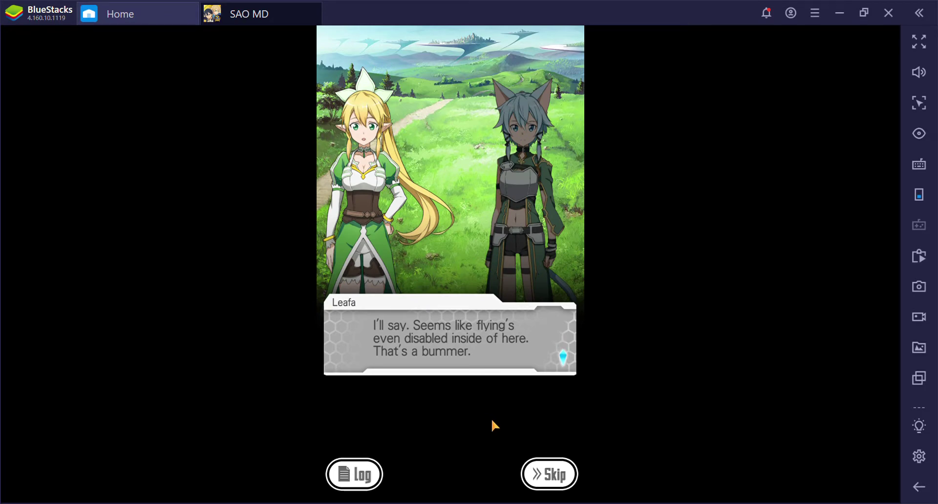
click(491, 419)
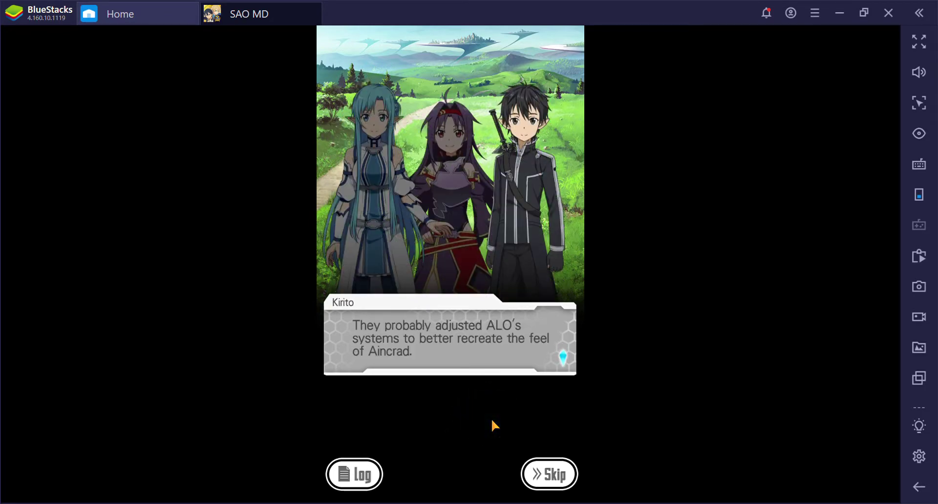
click(460, 413)
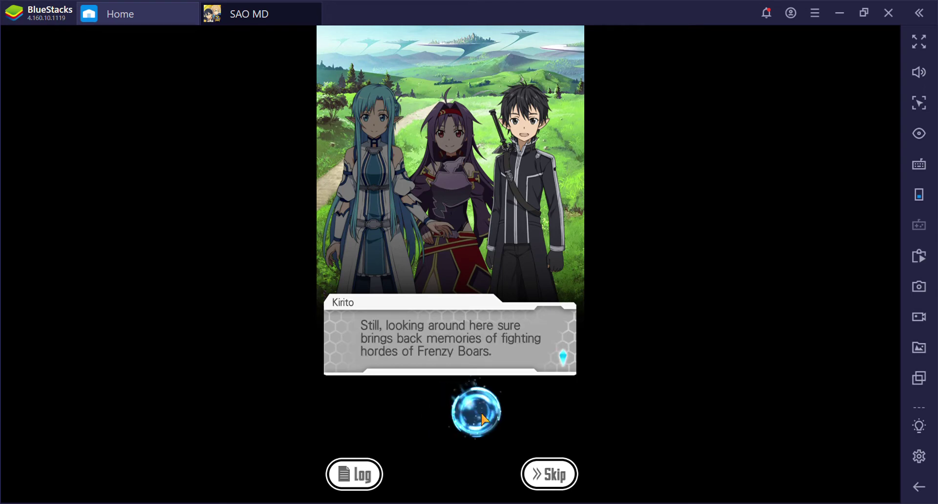
click(502, 419)
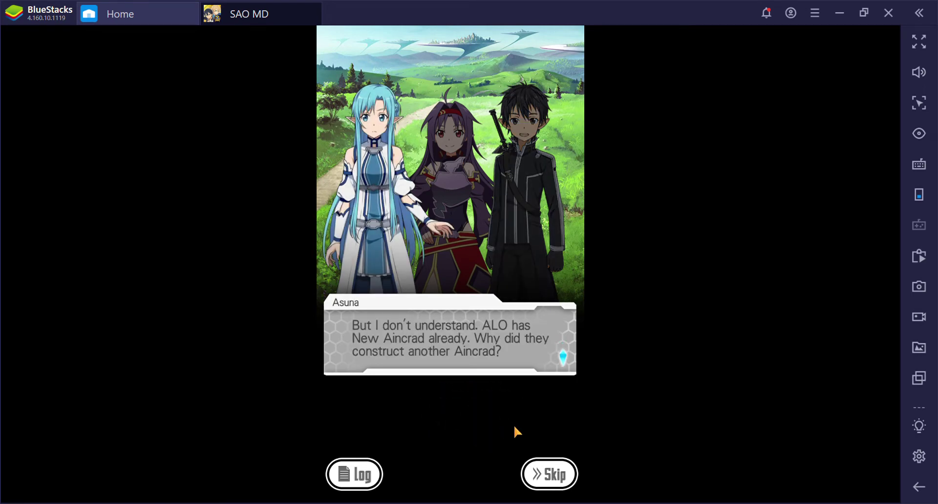
click(514, 425)
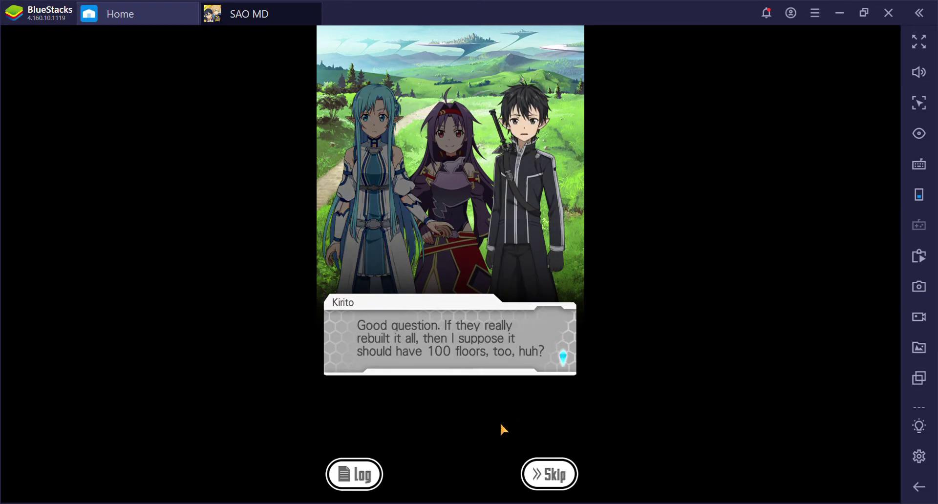
click(500, 422)
click(508, 417)
click(508, 417)
click(511, 424)
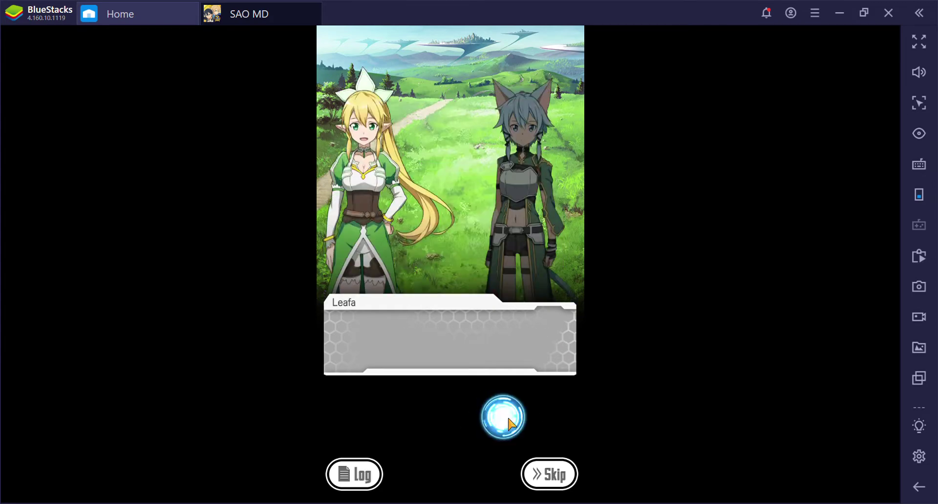
click(510, 425)
click(510, 424)
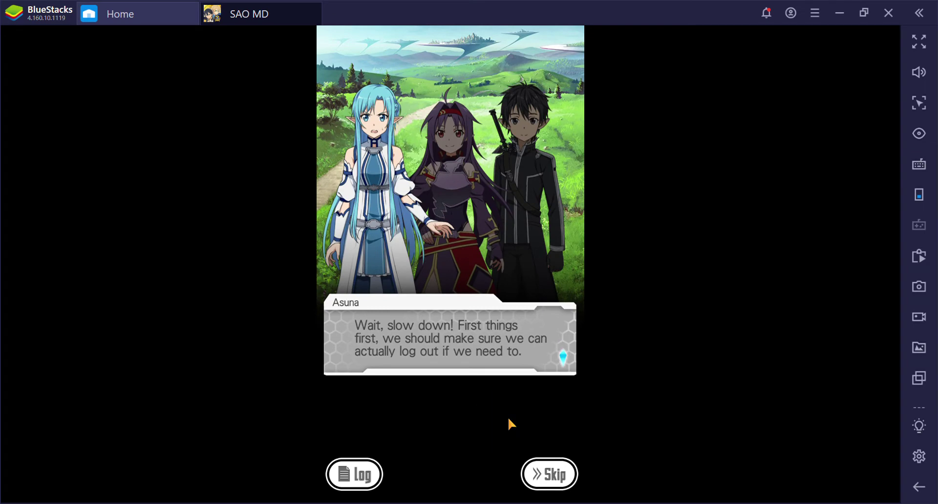
click(510, 424)
click(510, 423)
Read the logging-out talk and the Frenzy Boars' arrival, through Kirito's call to fight.
click(510, 424)
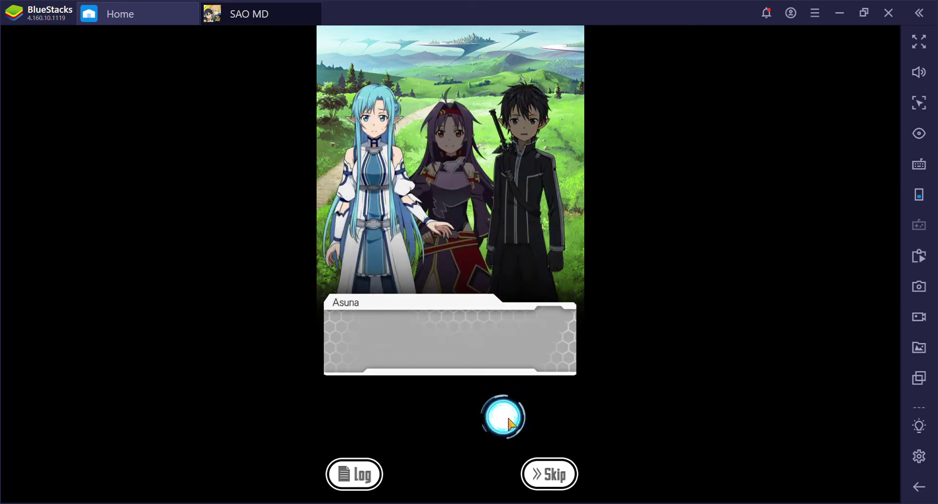
click(511, 425)
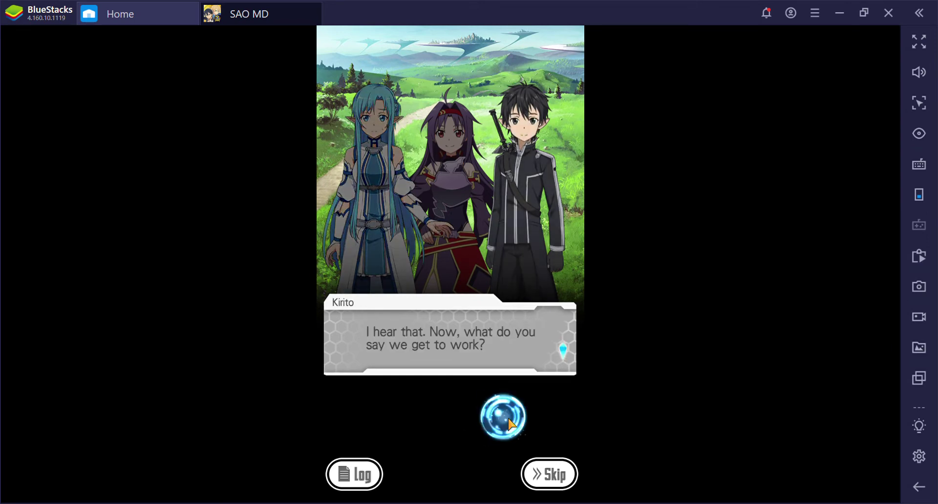
click(510, 424)
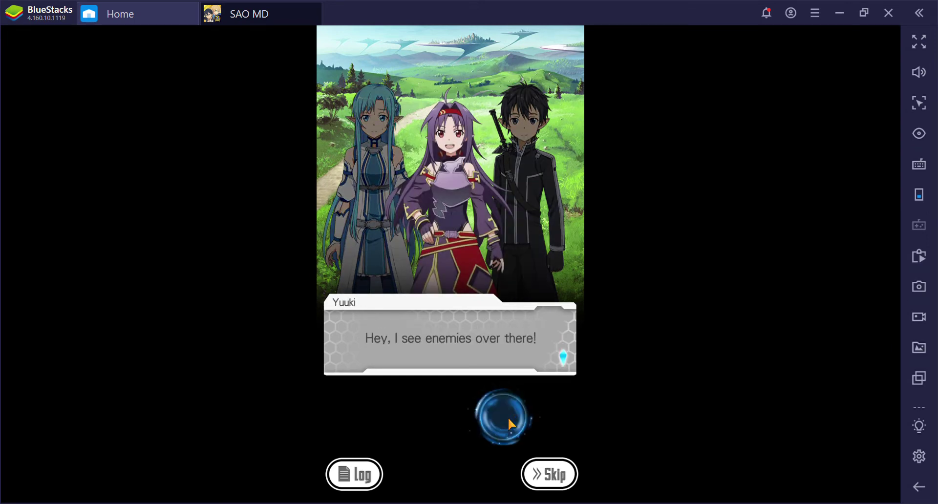
click(510, 424)
click(510, 423)
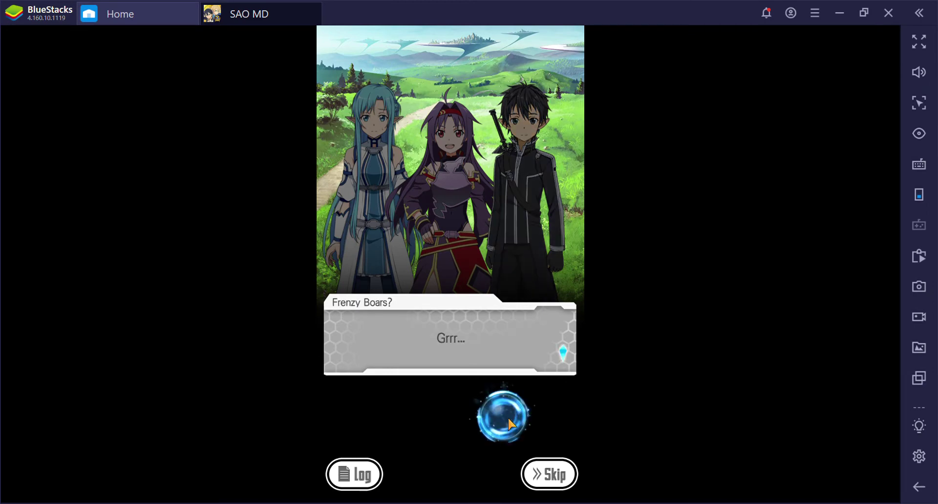
click(511, 424)
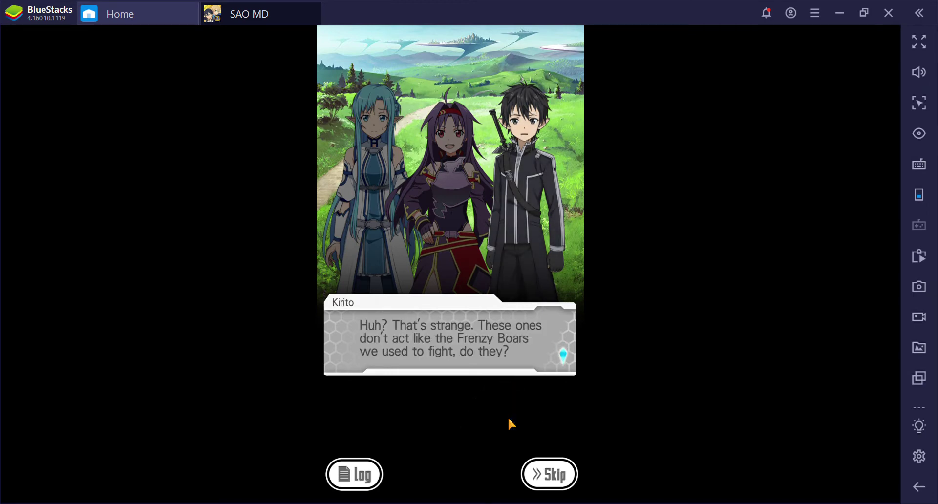
click(508, 417)
click(509, 418)
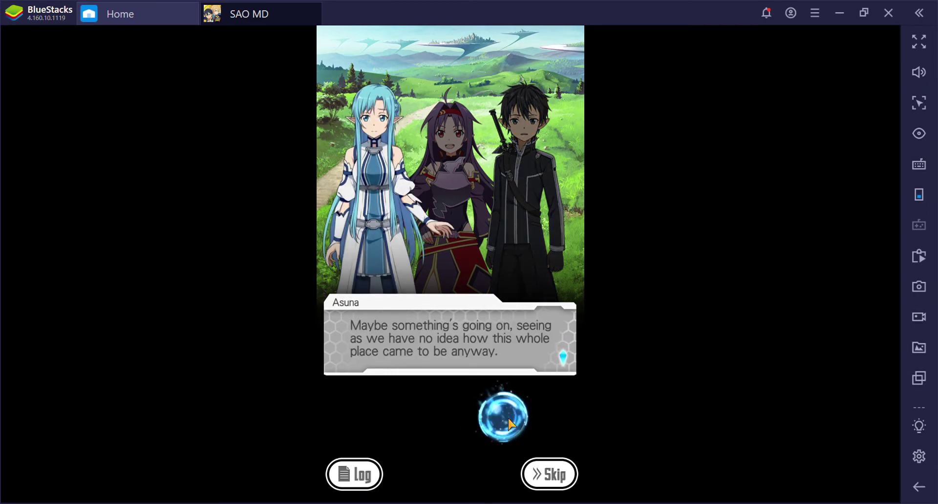
click(510, 422)
click(510, 421)
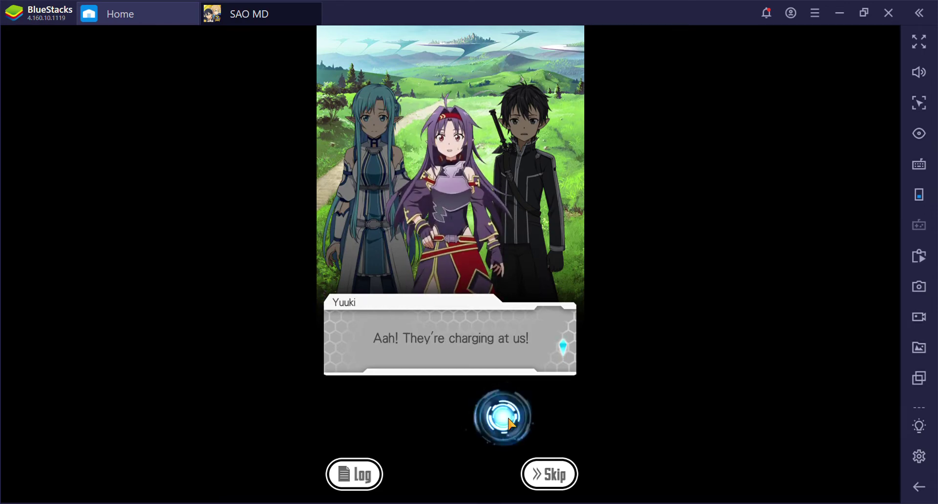
click(510, 424)
click(510, 424)
click(510, 424)
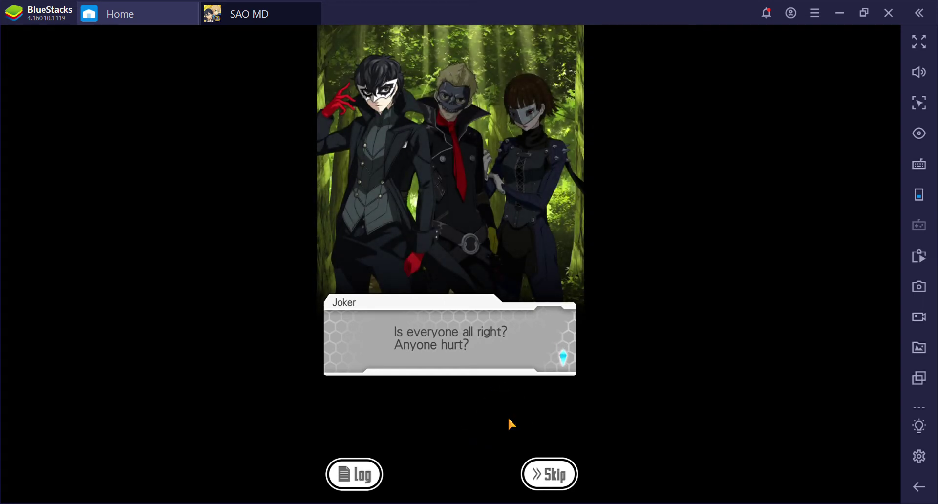
Read the Phantom Thieves' lines from Queen, Skull, Oracle, Violet, Noir, Panther and Fox.
click(510, 425)
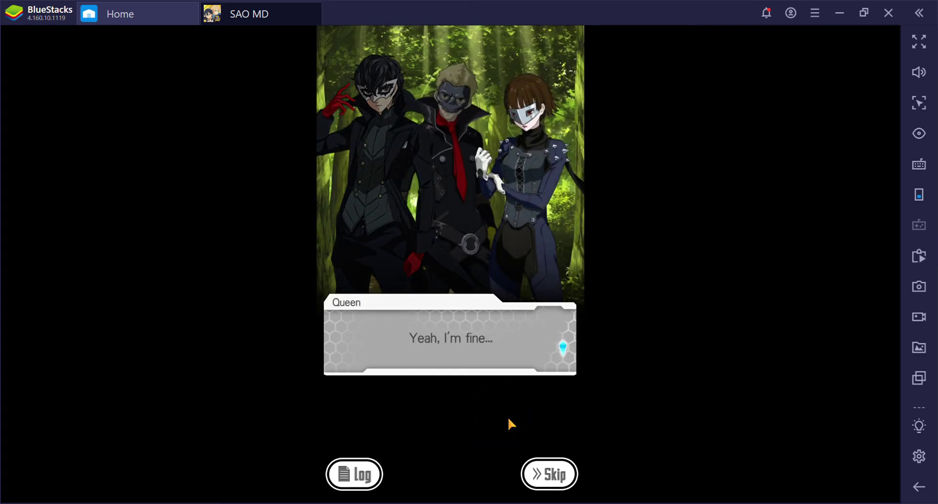
click(510, 424)
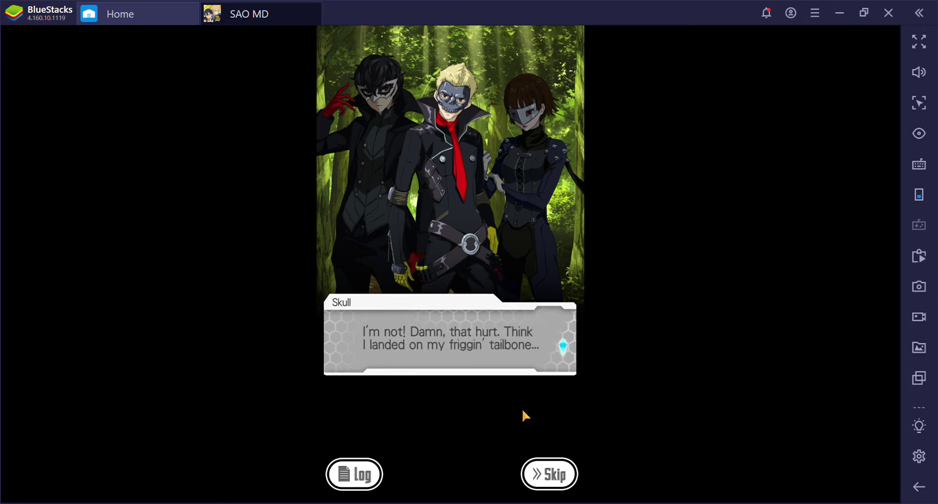
click(522, 409)
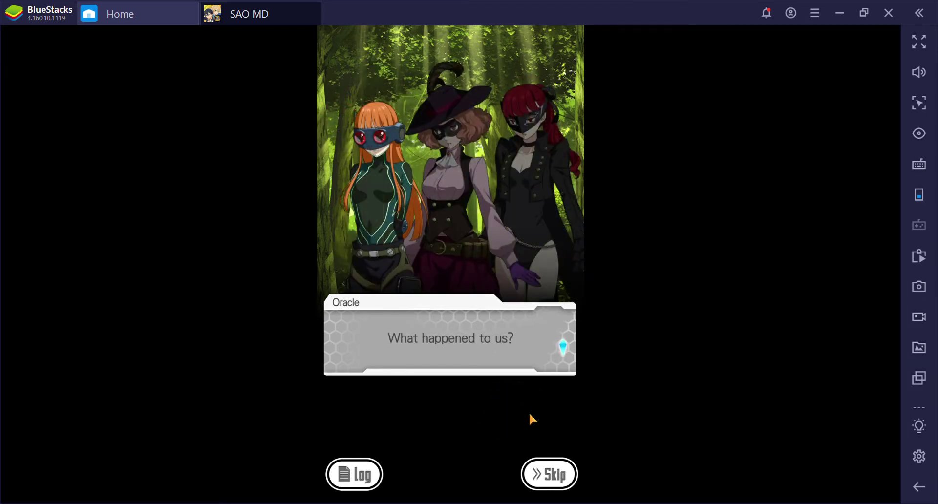
click(528, 416)
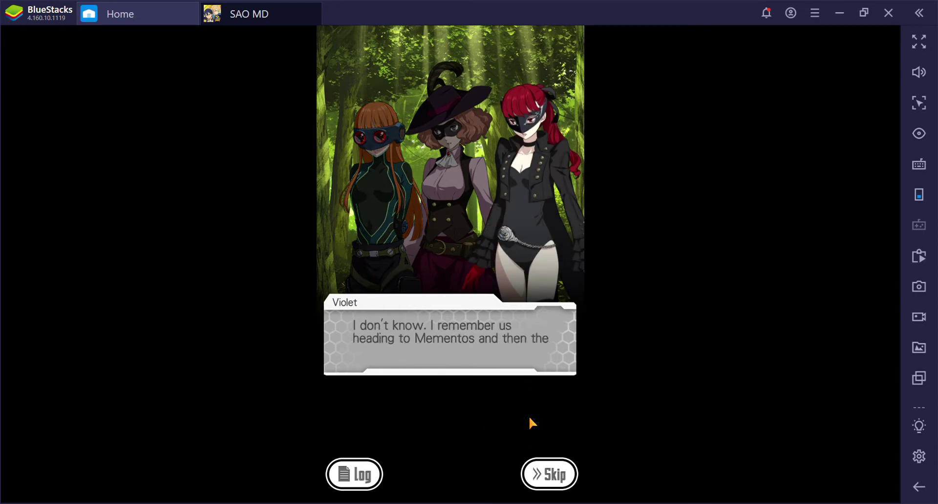
click(528, 415)
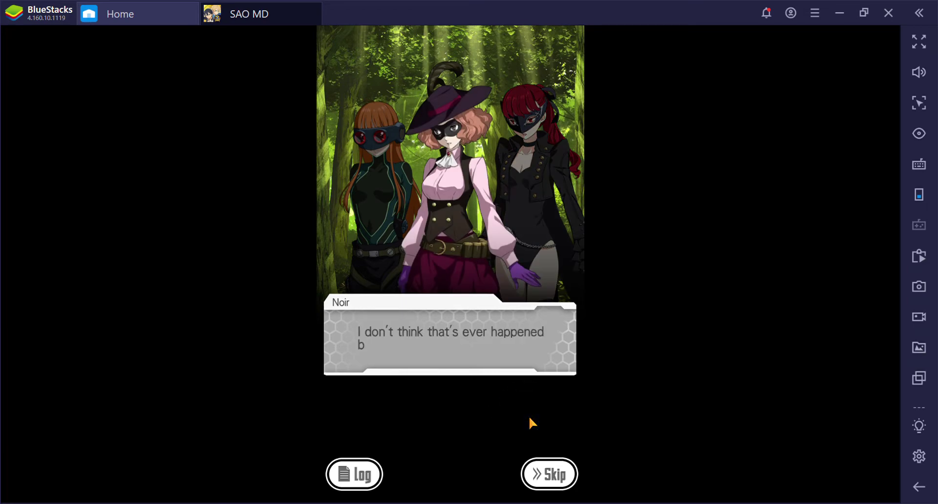
click(529, 416)
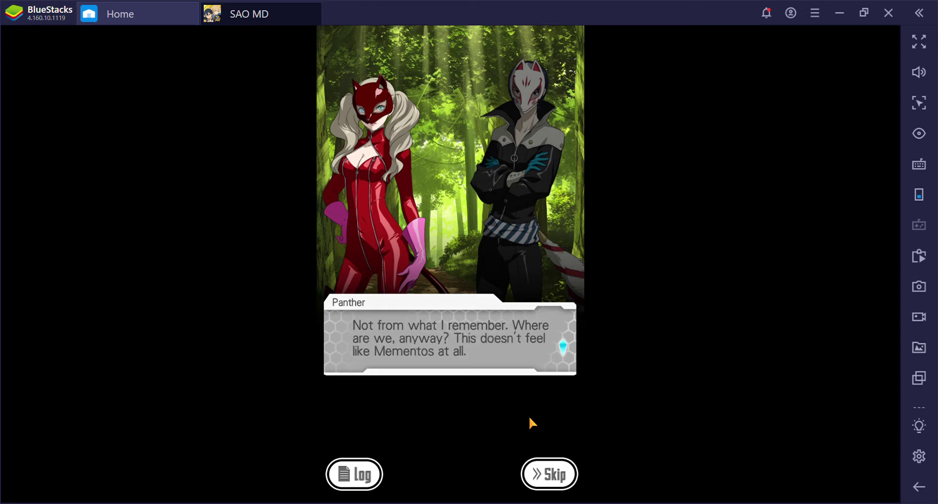
click(529, 416)
click(529, 415)
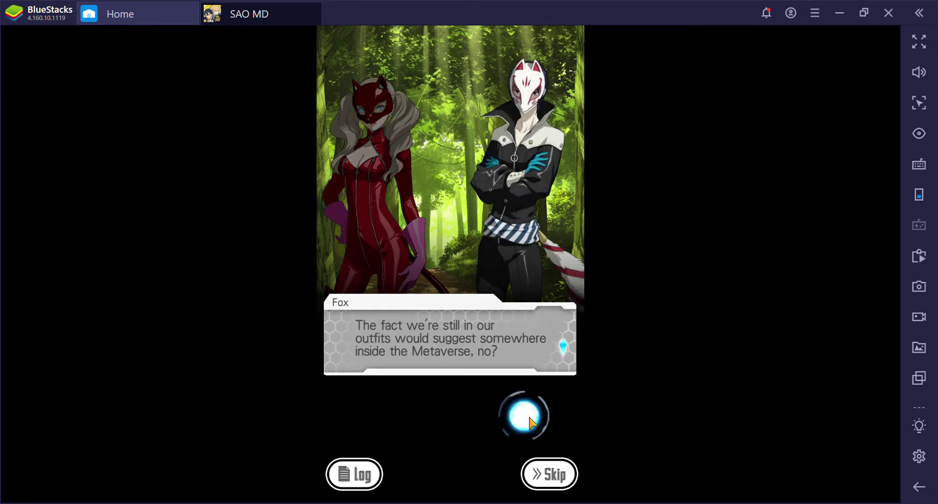
Read Oracle's, Panther's, Violet's and Queen's lines and the Mona talk, through Joker's line.
click(529, 415)
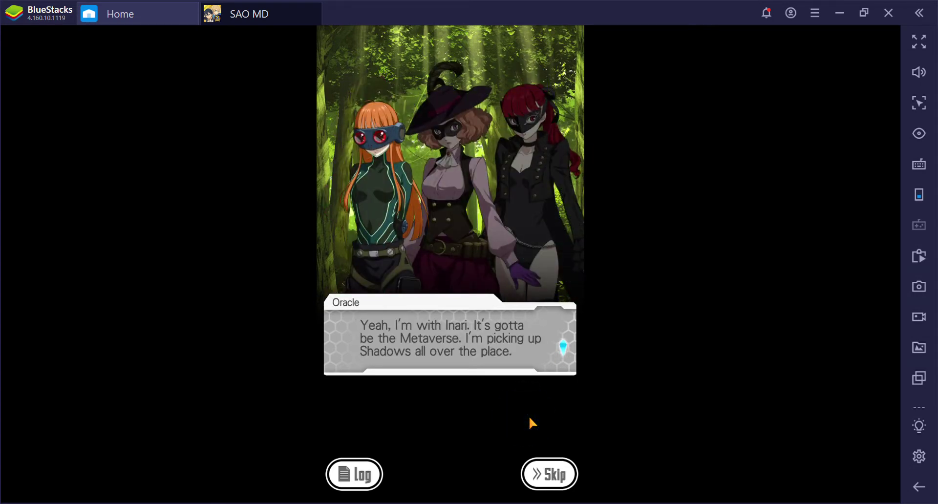
click(528, 416)
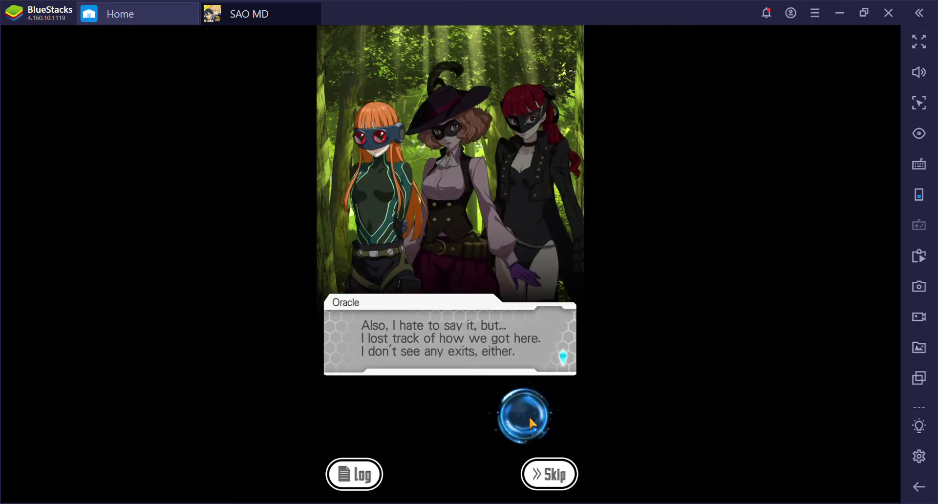
click(529, 416)
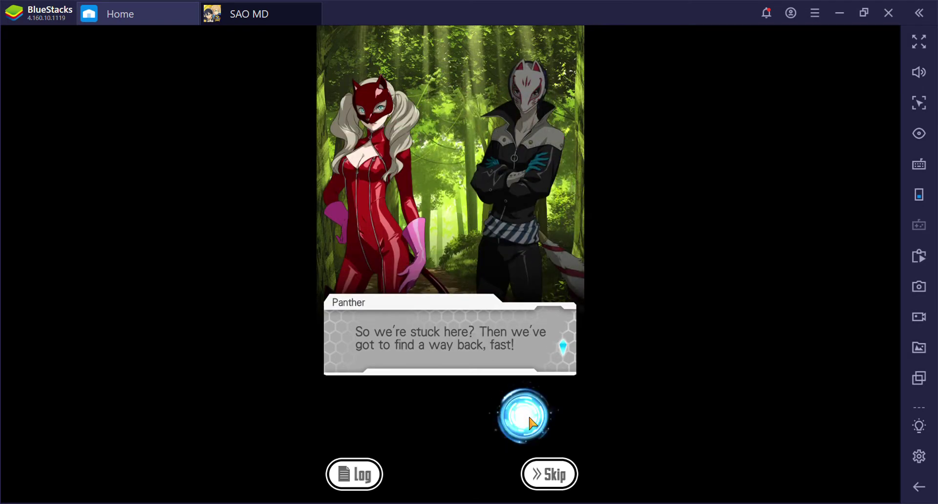
click(529, 416)
click(528, 415)
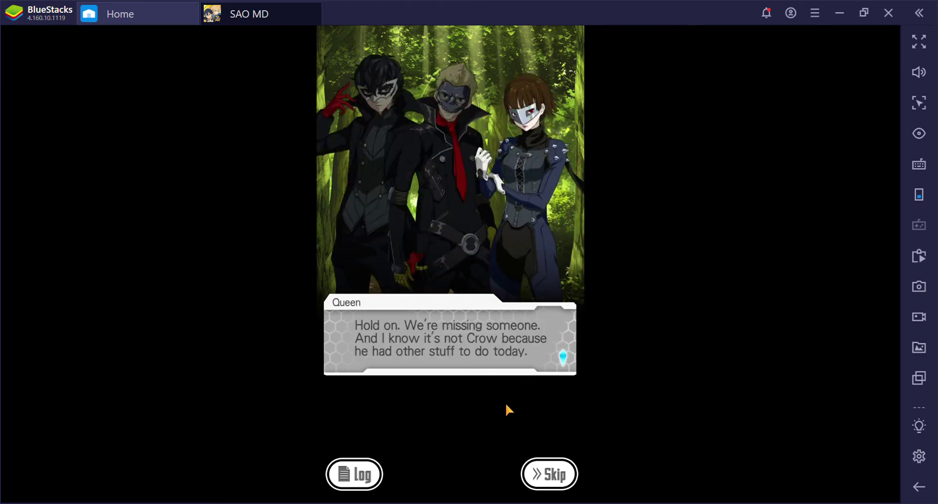
click(511, 403)
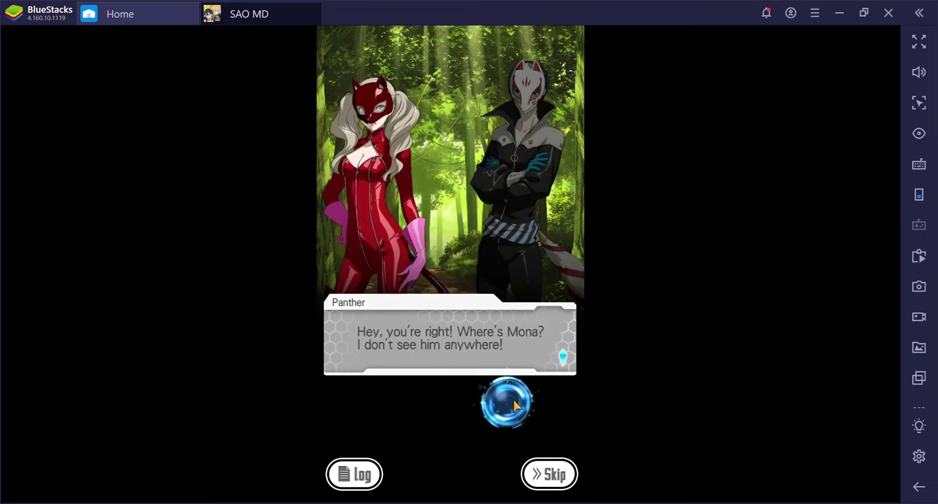
click(521, 403)
click(521, 402)
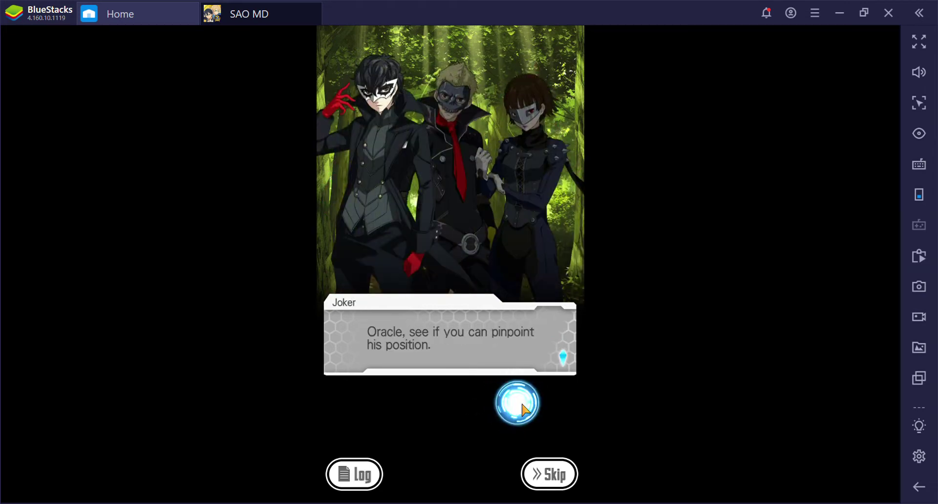
click(521, 403)
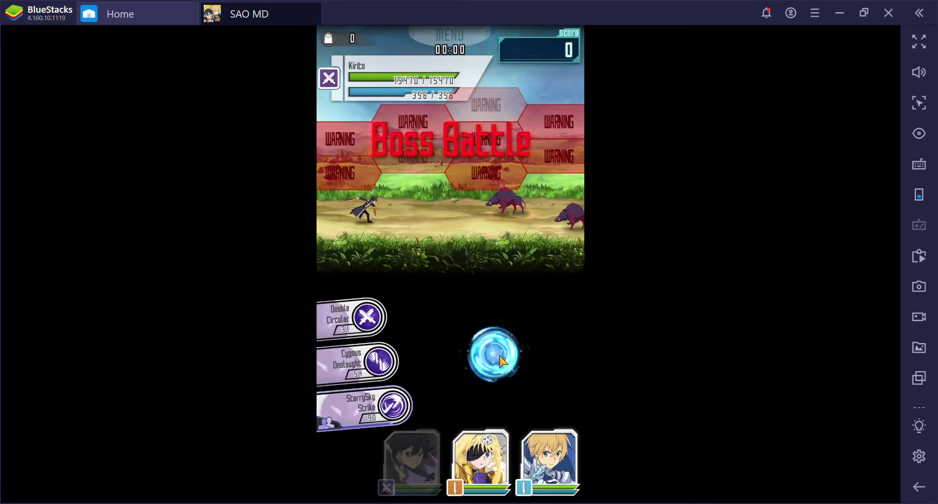
Defeat the boars with attacks and a sword skill, then pass the victory animation.
click(501, 360)
click(502, 359)
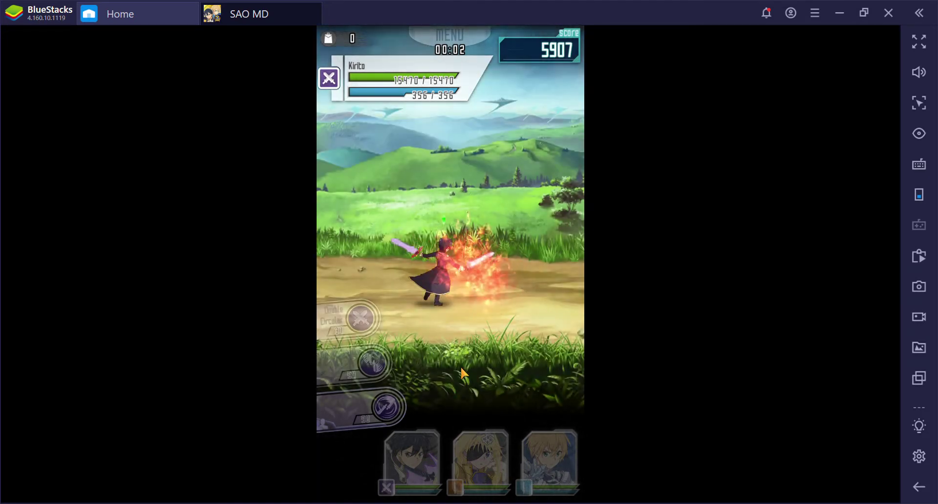
click(486, 380)
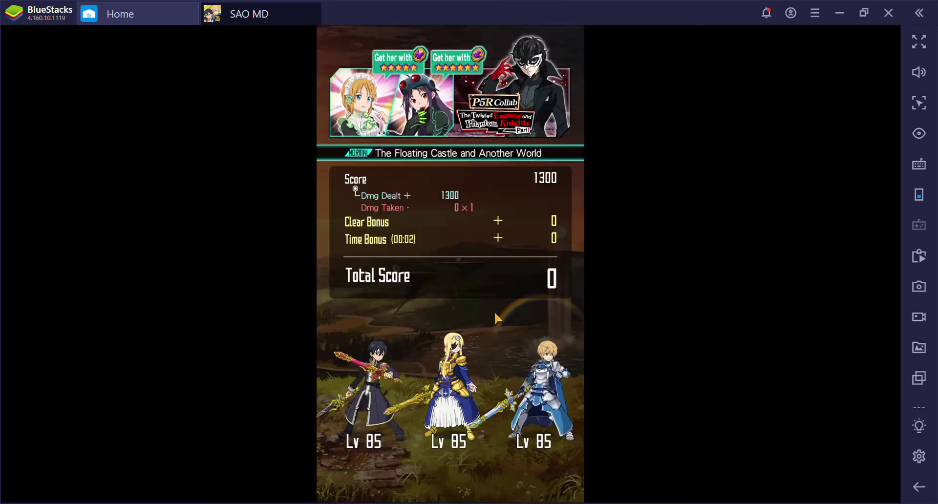
Get through the score tally, ranking cards, new rank, clear time and bonus mission results.
click(498, 274)
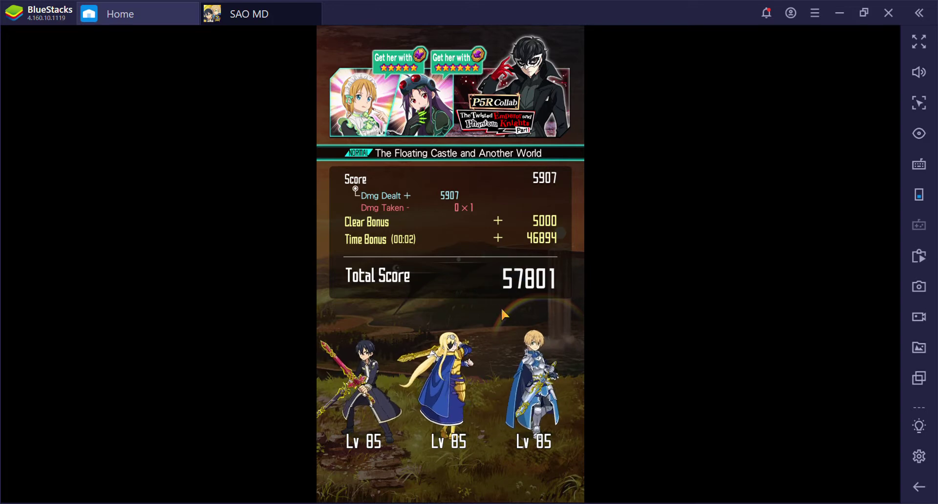
click(506, 337)
click(506, 359)
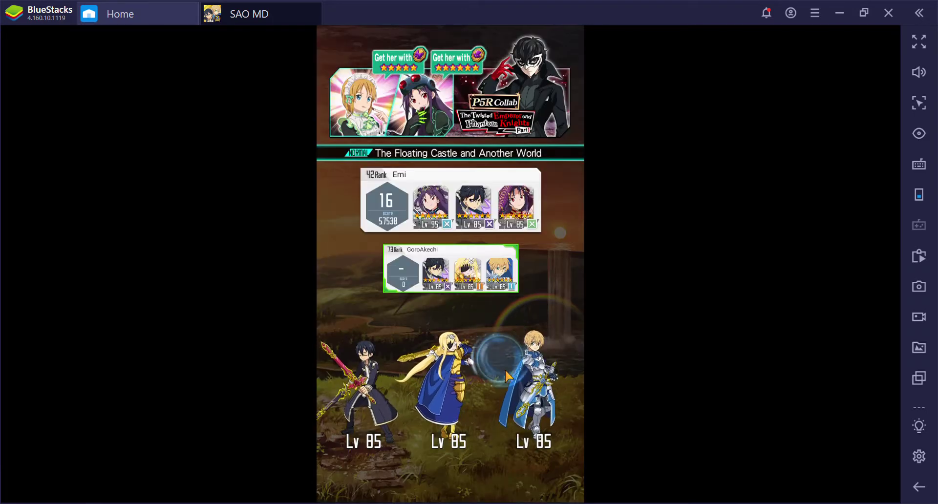
click(495, 366)
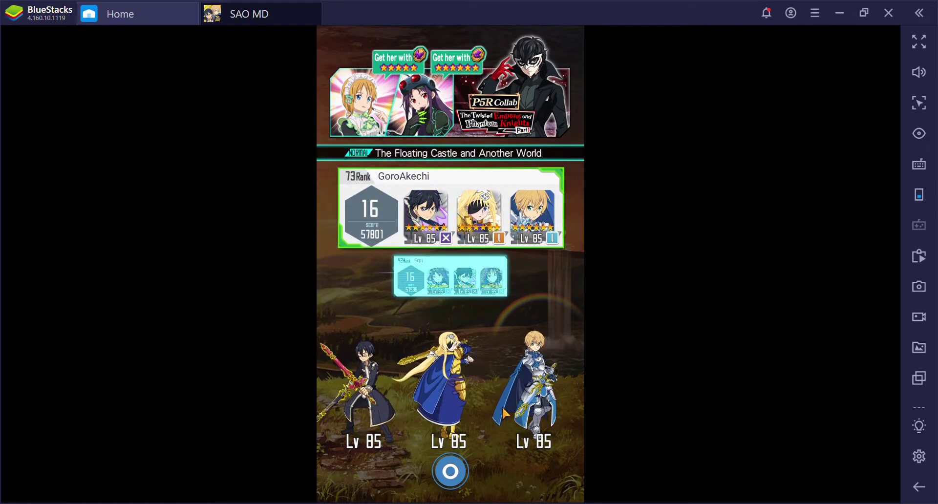
click(454, 477)
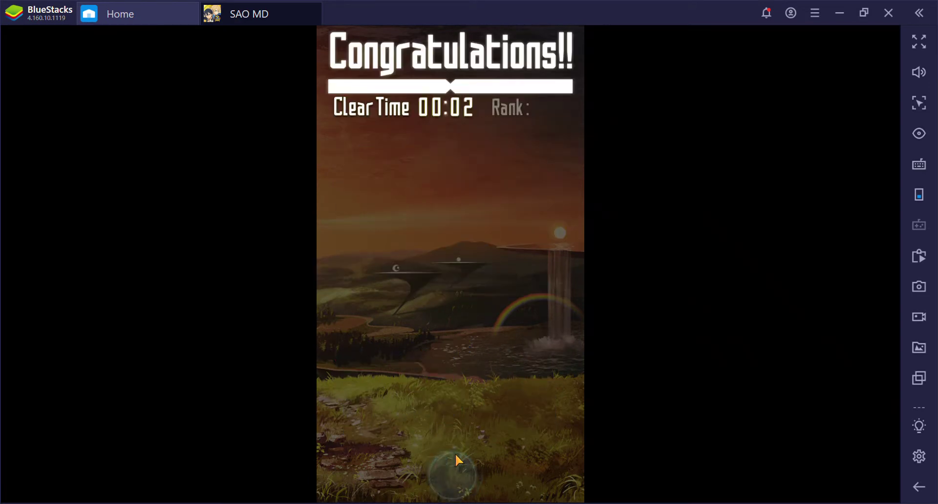
click(456, 451)
click(454, 457)
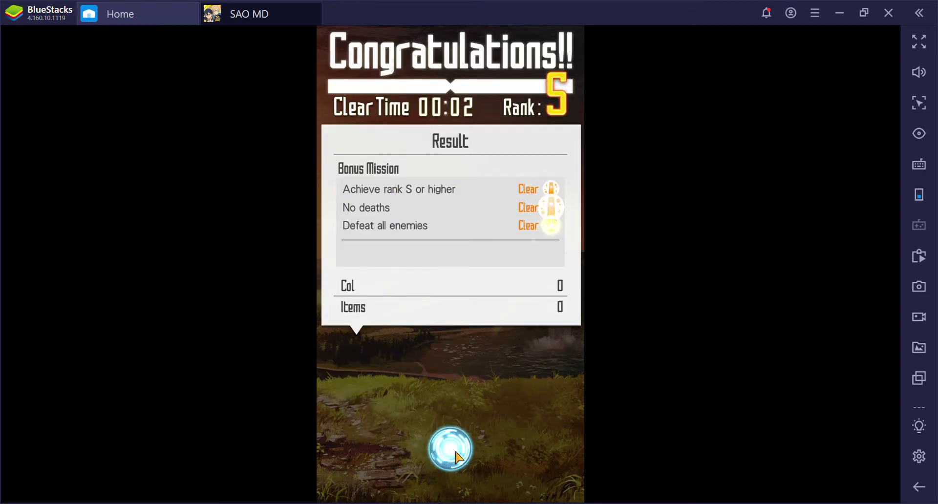
click(457, 458)
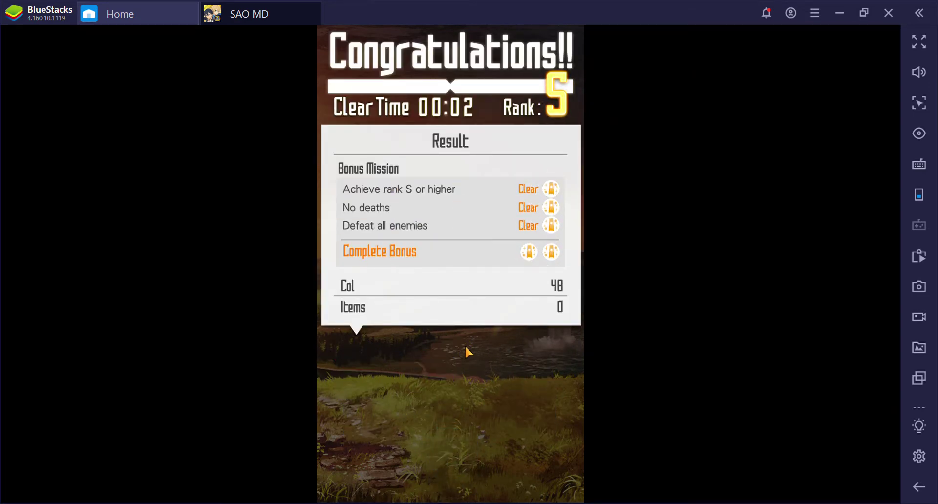
Get through the Col reward, event points and experience screens.
click(467, 367)
click(451, 469)
click(451, 418)
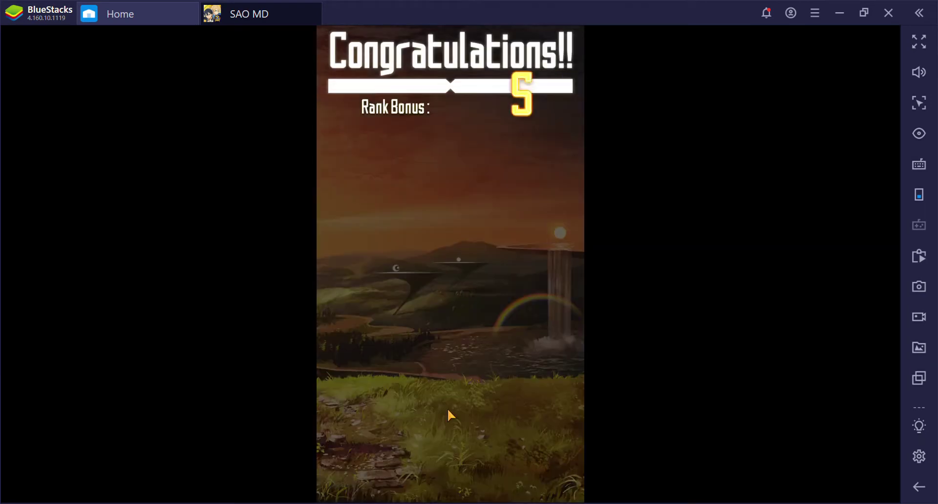
click(452, 447)
click(456, 475)
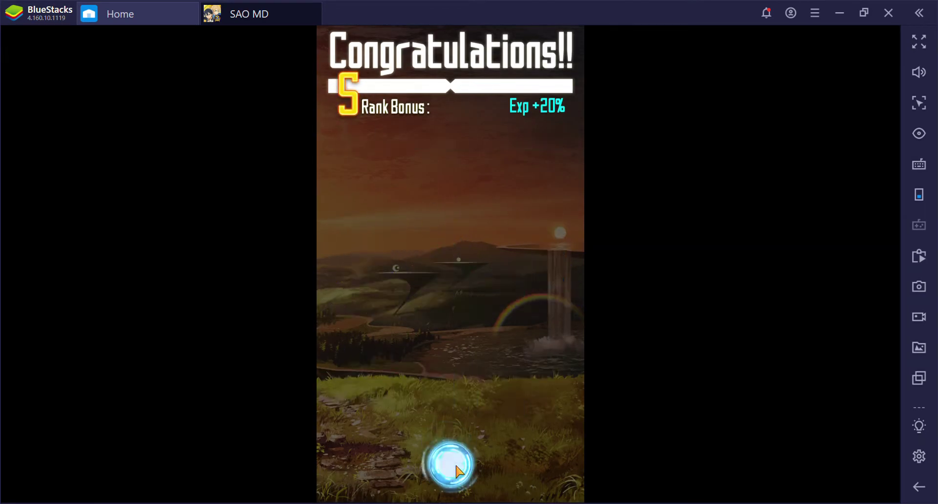
Open the middle treasure chest for Defense Shard x6 and proceed to the next quest.
click(474, 343)
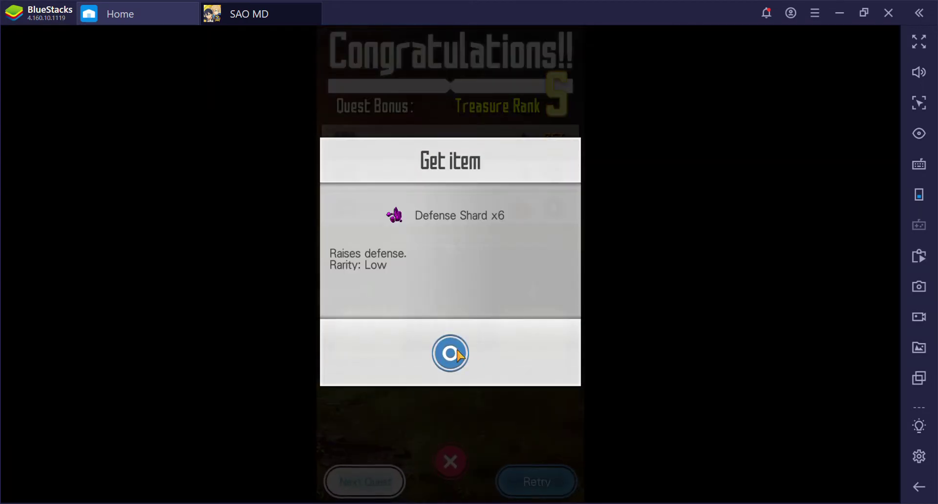
click(452, 354)
click(381, 482)
click(502, 353)
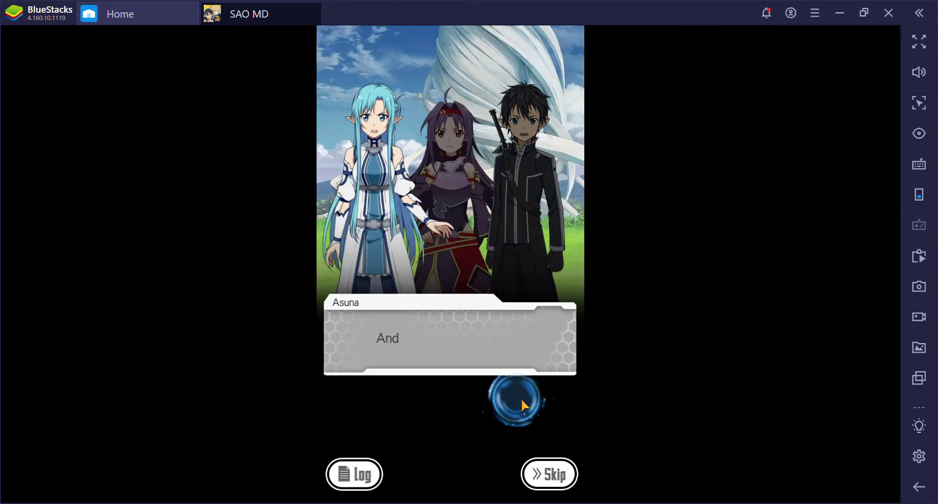
Read Asuna's line, the Frenzy Boars' roar and Sinon's line.
click(522, 398)
click(521, 399)
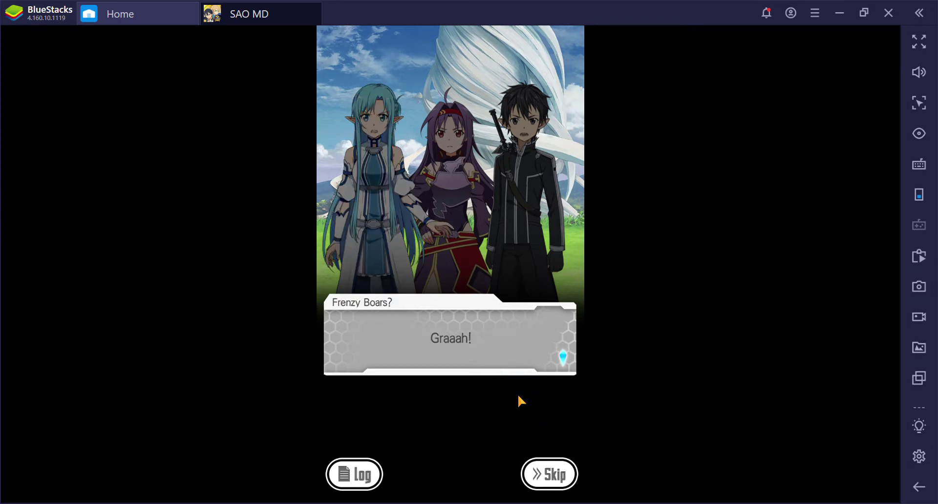
click(519, 397)
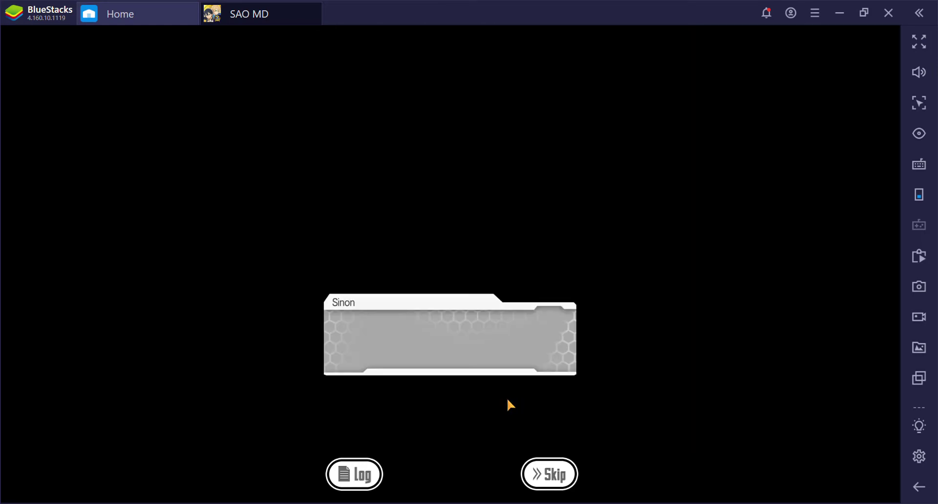
click(506, 402)
Read Leafa's, Kirito's, Asuna's and Sinon's lines about the boars, through Kirito's 'keep moving'.
click(510, 403)
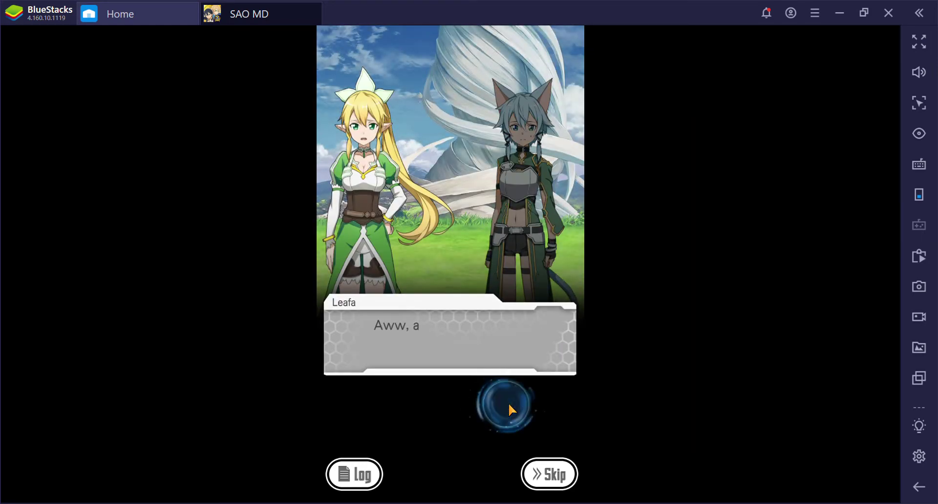
click(527, 401)
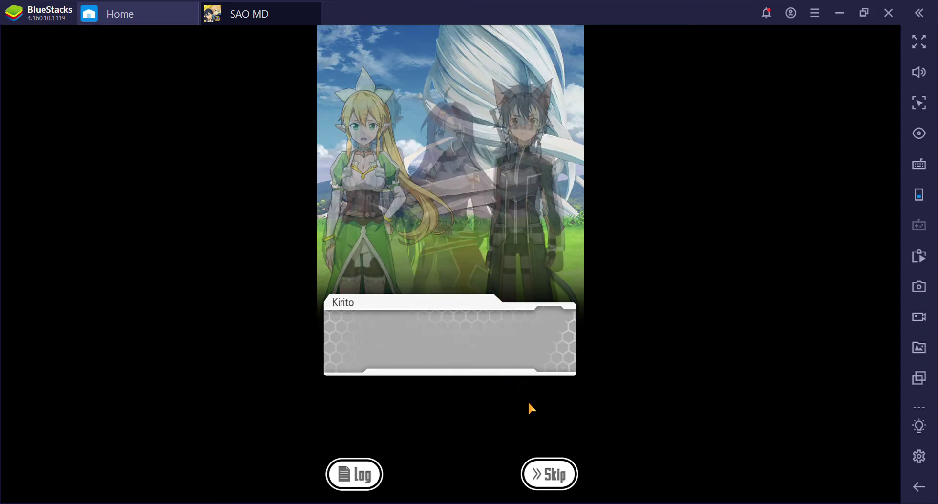
click(526, 402)
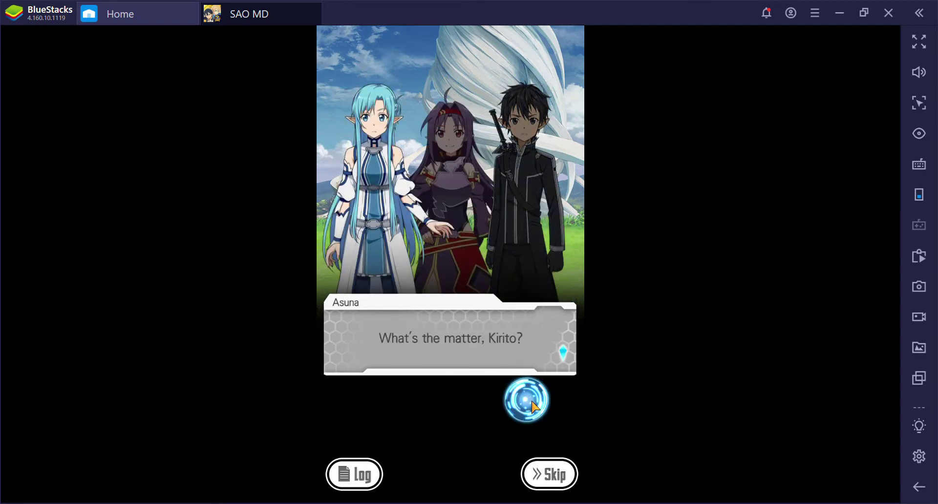
click(531, 400)
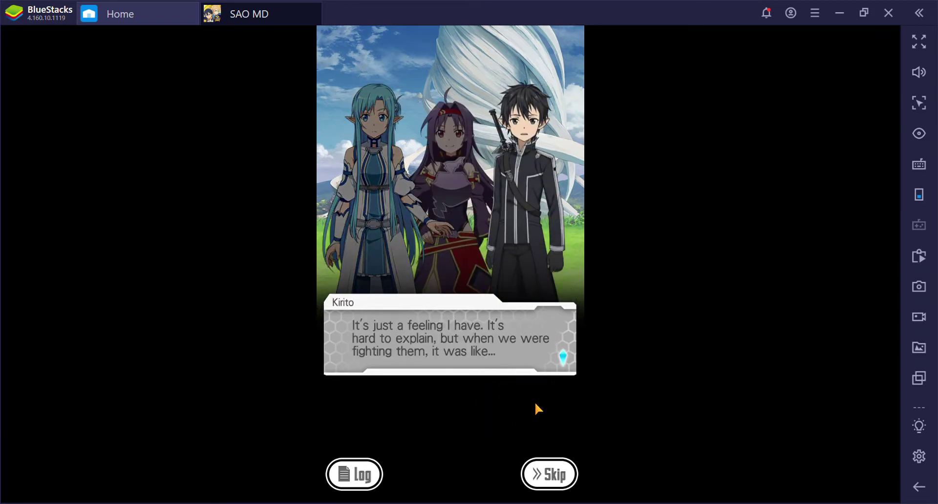
click(535, 402)
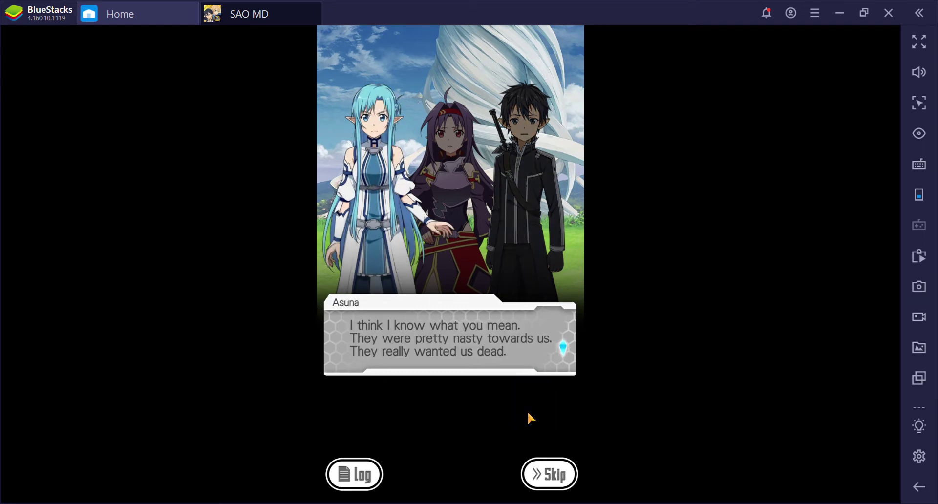
click(529, 417)
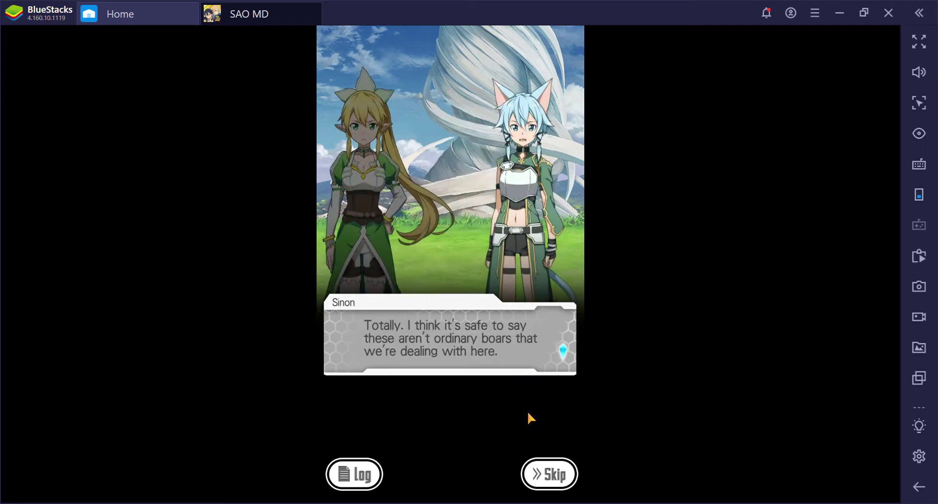
click(527, 412)
click(525, 412)
Pass the 10th Floor title and read Kirito's, Sinon's and Asuna's talk about the missing people and the dungeon.
click(508, 420)
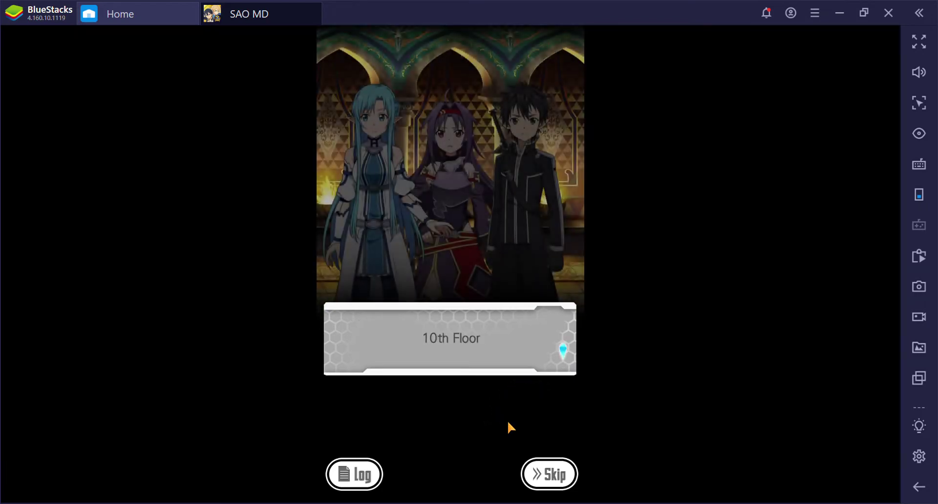
click(508, 417)
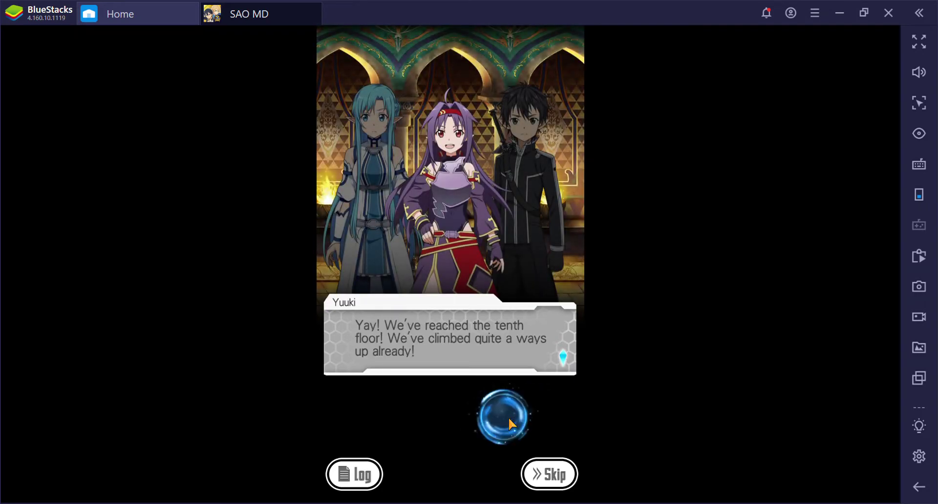
click(513, 416)
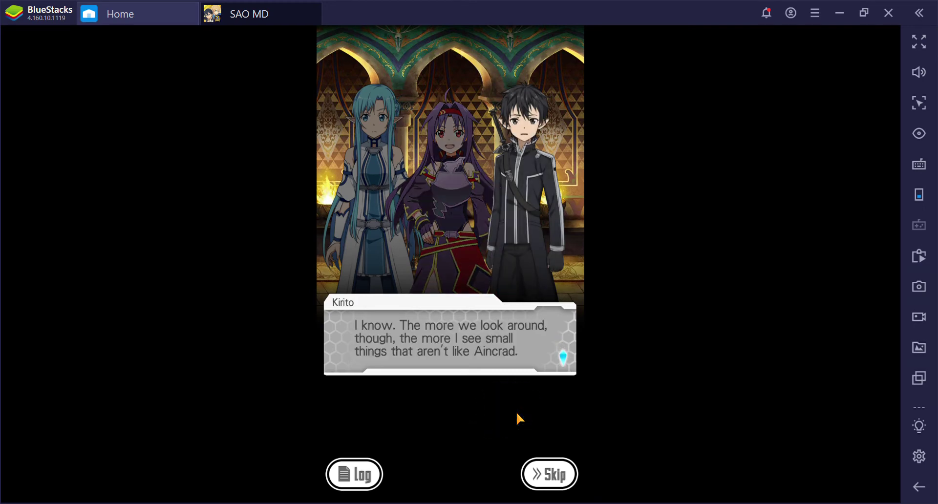
click(517, 417)
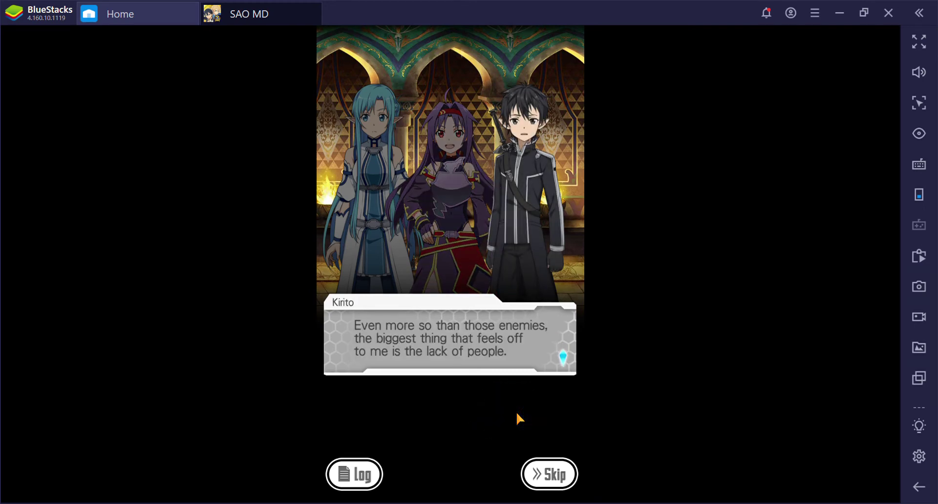
click(517, 417)
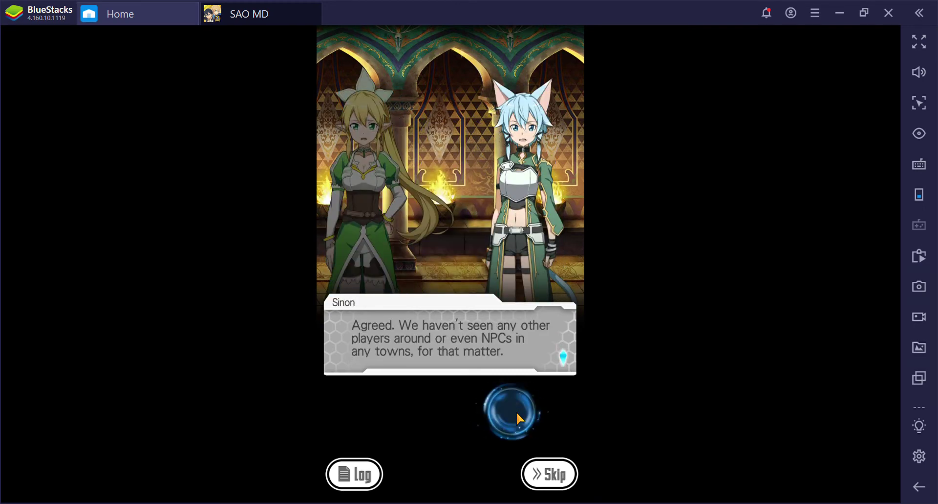
click(517, 417)
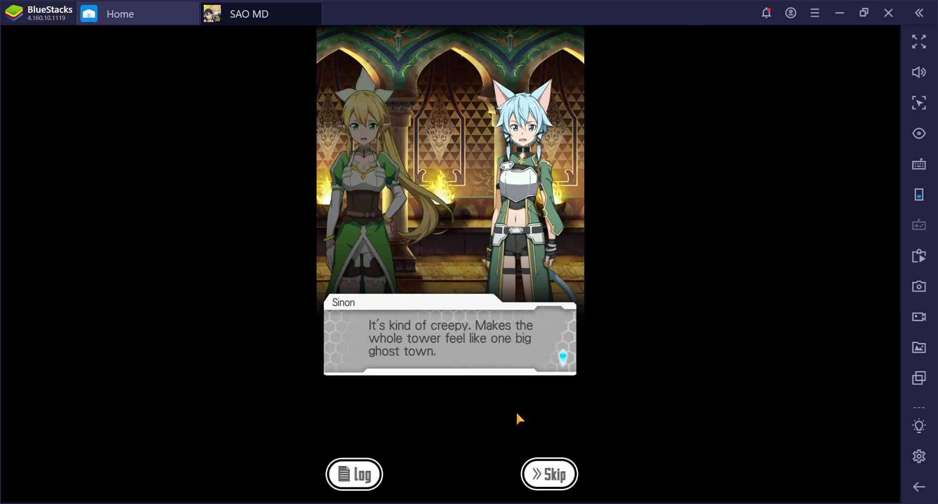
click(516, 417)
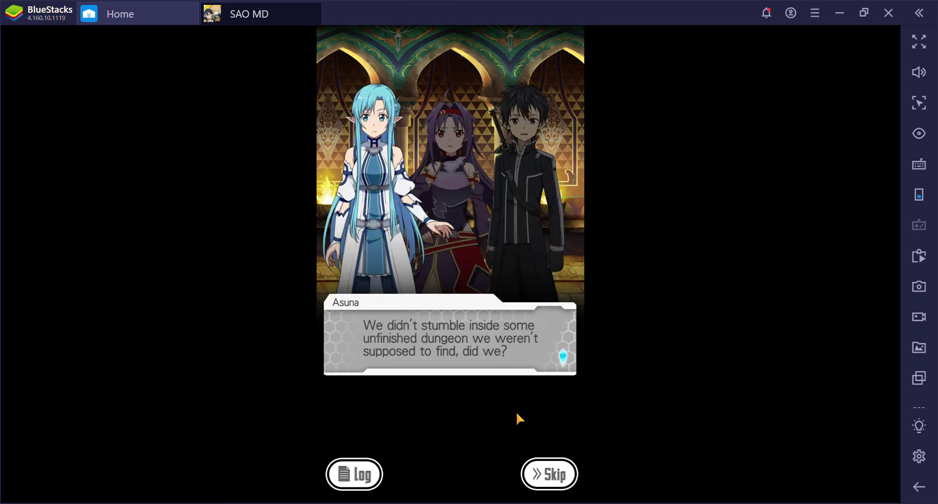
click(517, 417)
click(517, 417)
click(516, 417)
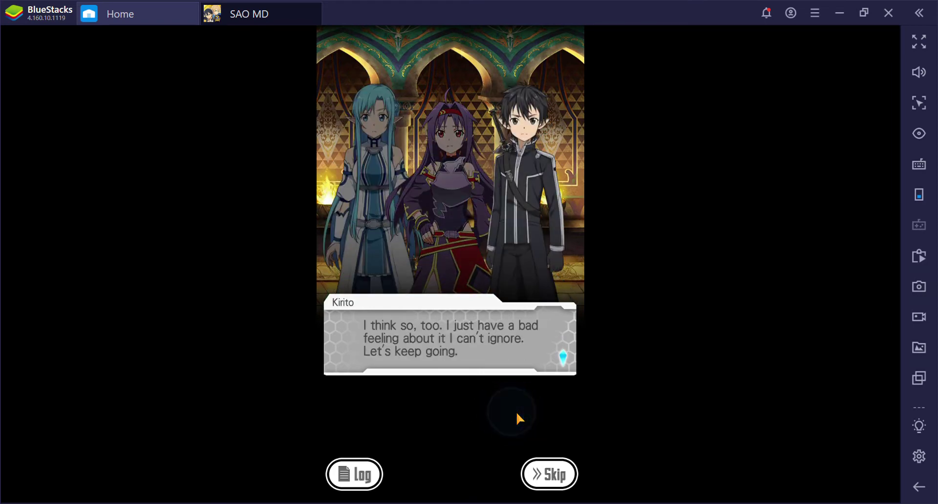
Read Mona's monologue about finding the others and sensing Shadows, then dismiss the Get Reward popup.
click(517, 417)
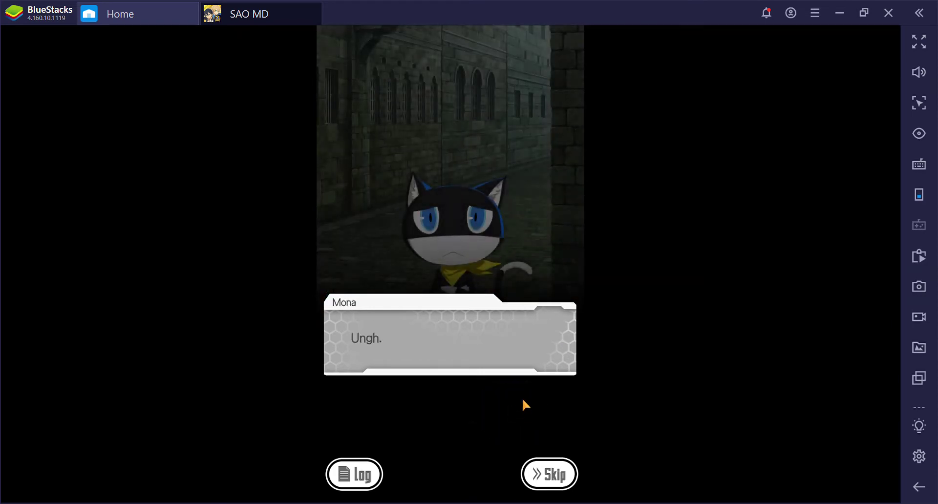
click(516, 405)
click(517, 406)
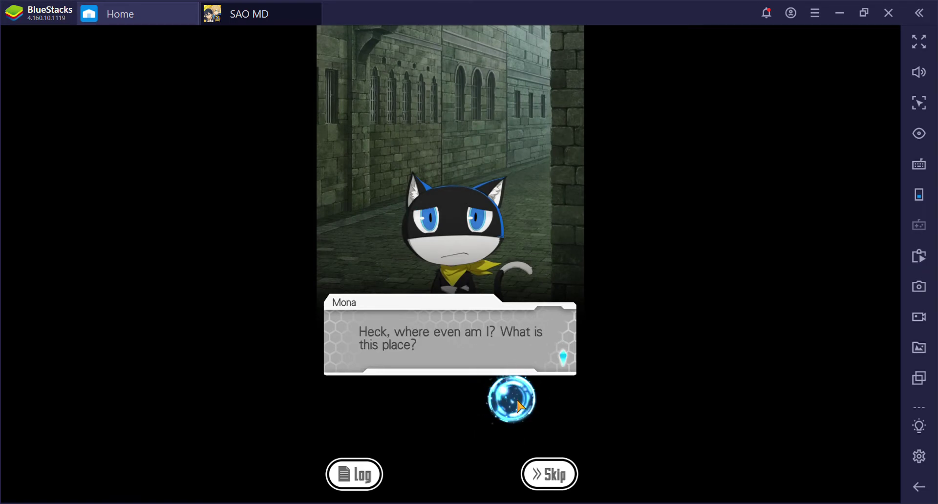
click(517, 399)
click(517, 400)
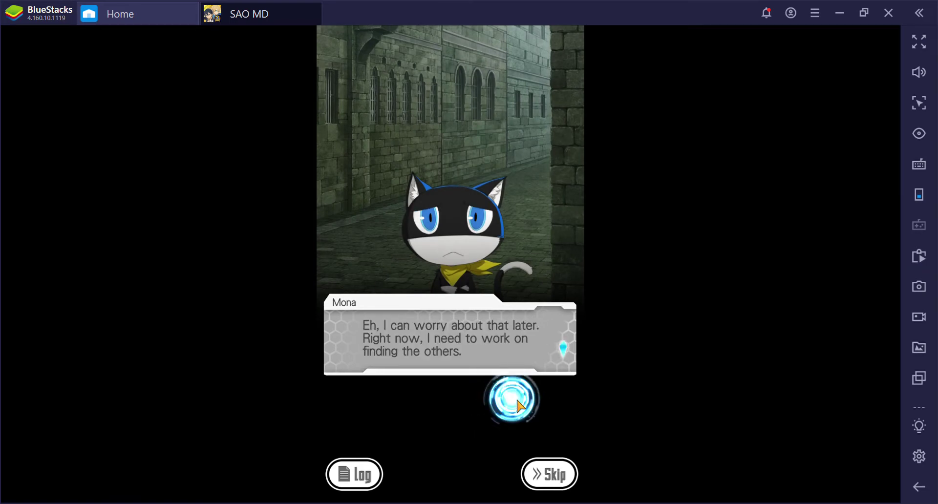
click(517, 399)
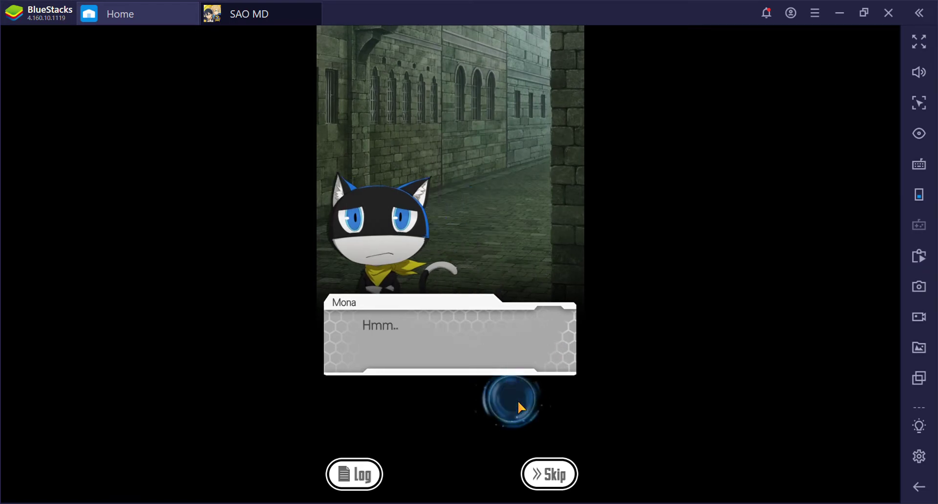
click(518, 400)
click(518, 401)
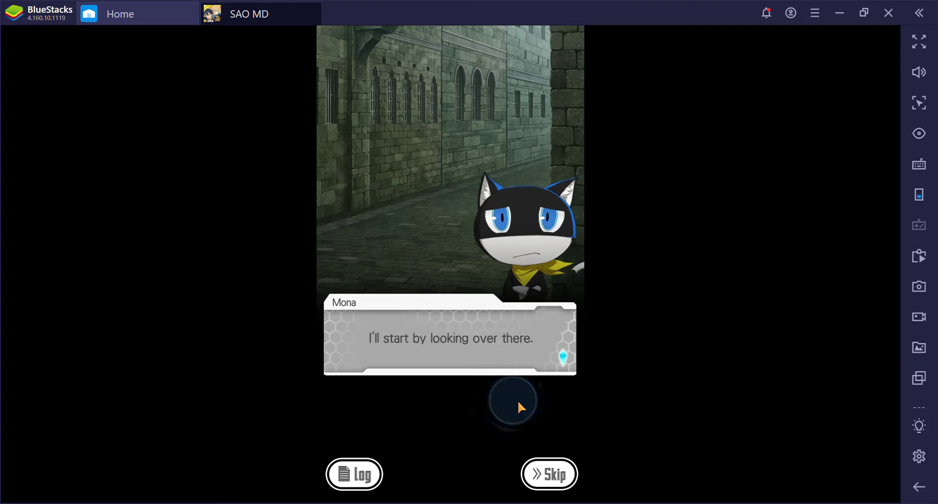
click(517, 400)
click(461, 366)
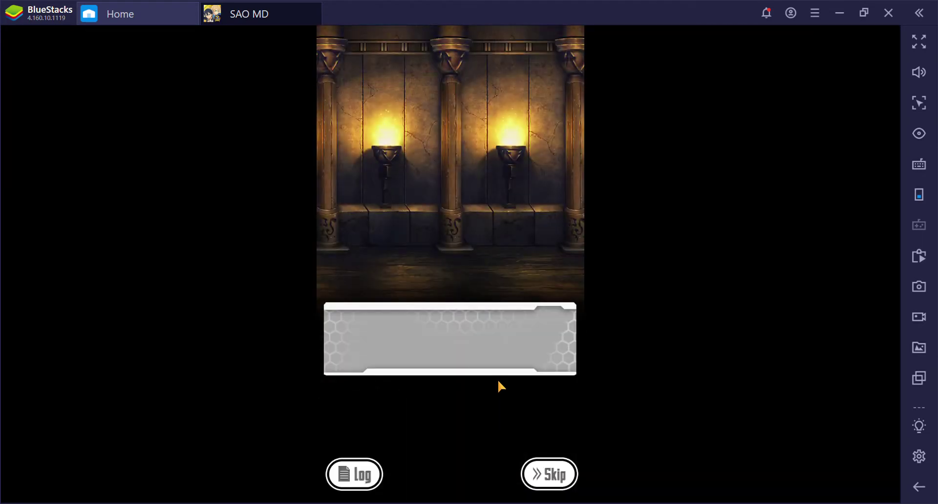
Pass the 18th Floor title and read Yuuki's line and the monster's roar.
click(498, 379)
click(516, 426)
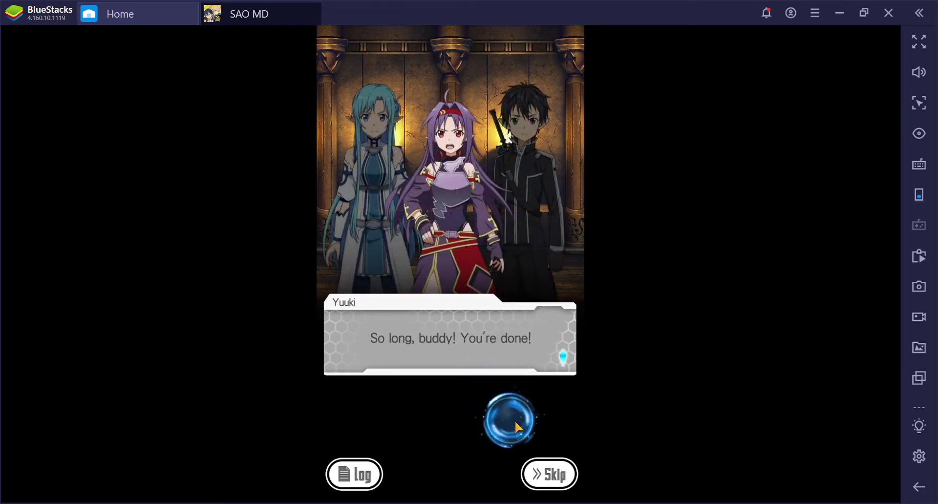
click(525, 429)
click(525, 428)
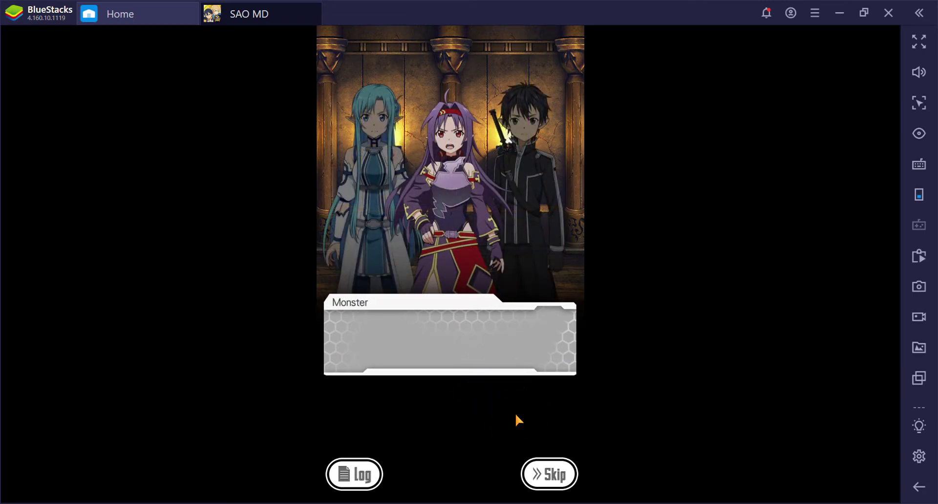
click(515, 413)
click(514, 411)
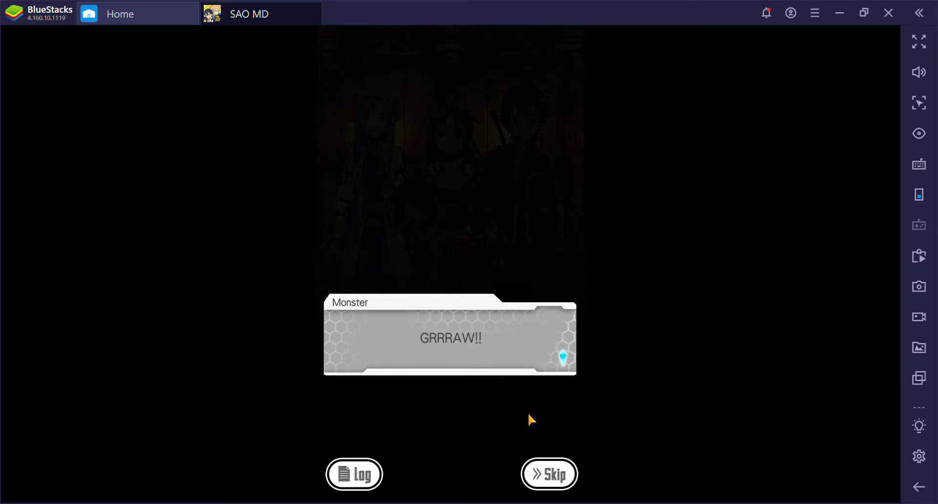
click(530, 420)
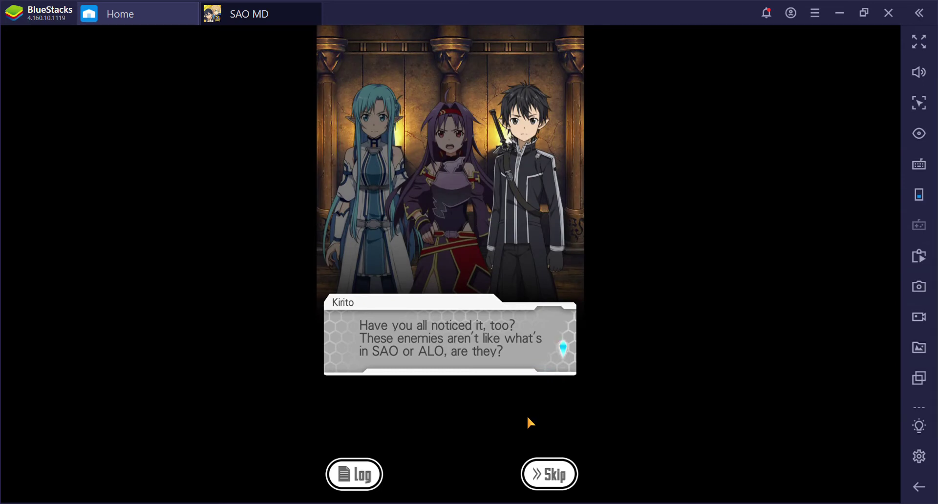
Read the party's dungeon talk, Leafa sensing a small avatar, through Kirito's 'Only one way to find out!'.
click(530, 423)
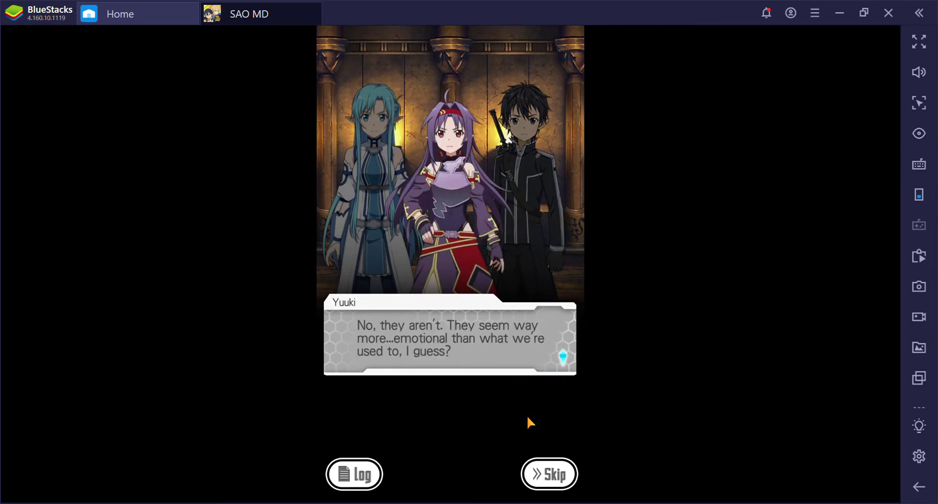
click(529, 423)
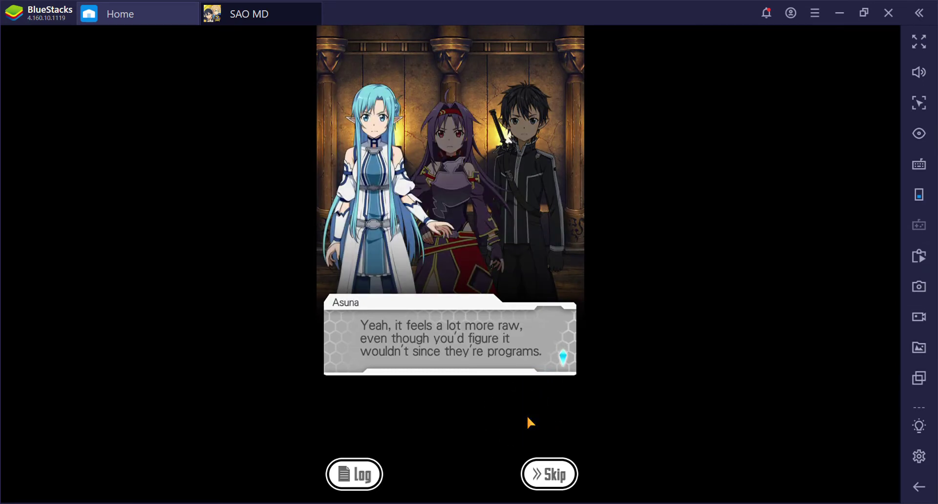
click(529, 422)
click(529, 423)
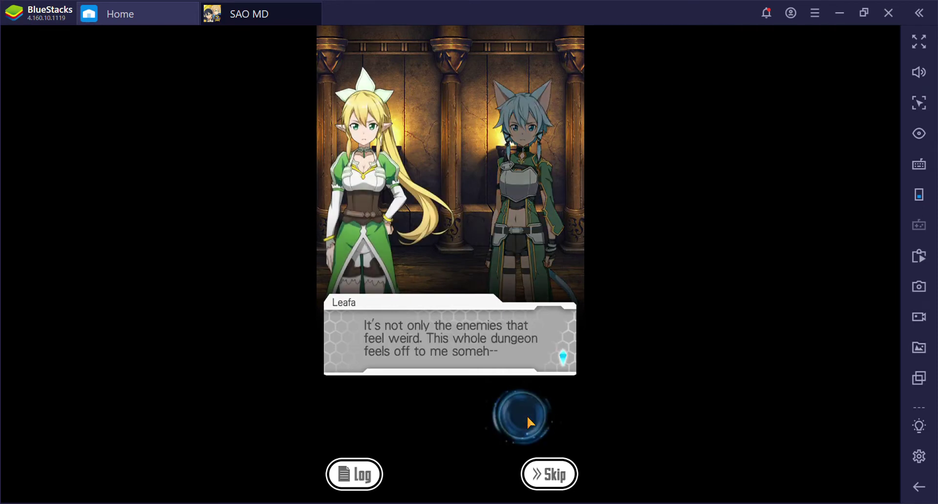
click(529, 423)
click(530, 423)
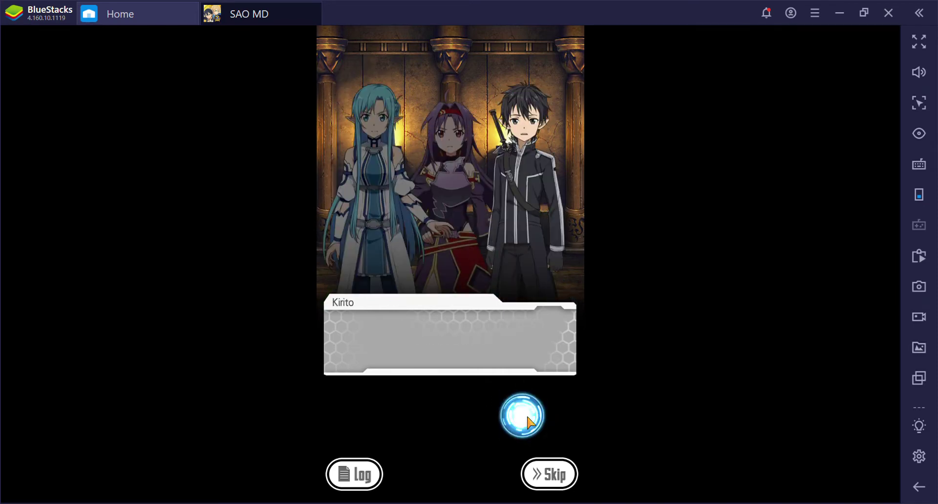
click(530, 422)
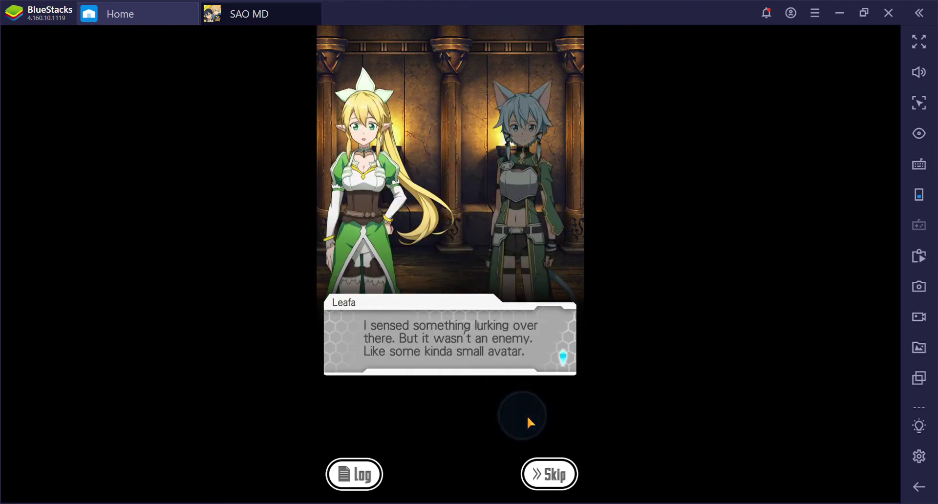
click(530, 422)
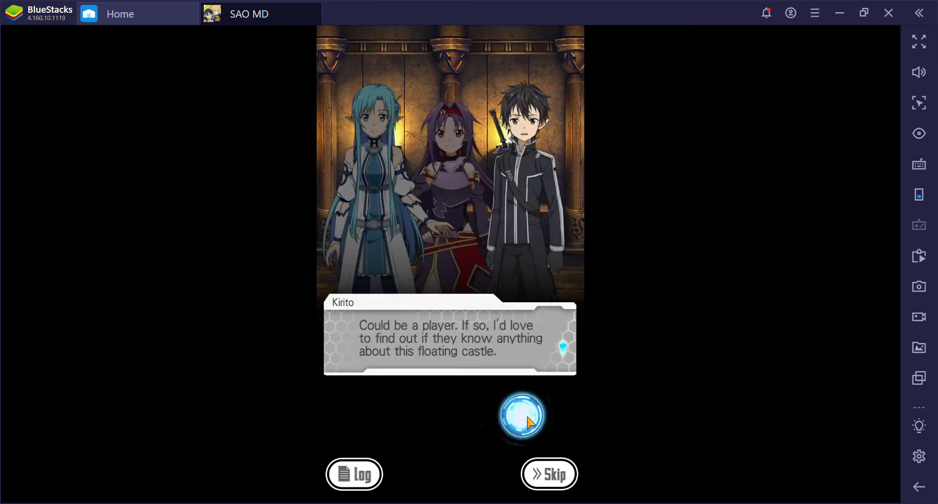
click(530, 423)
click(529, 423)
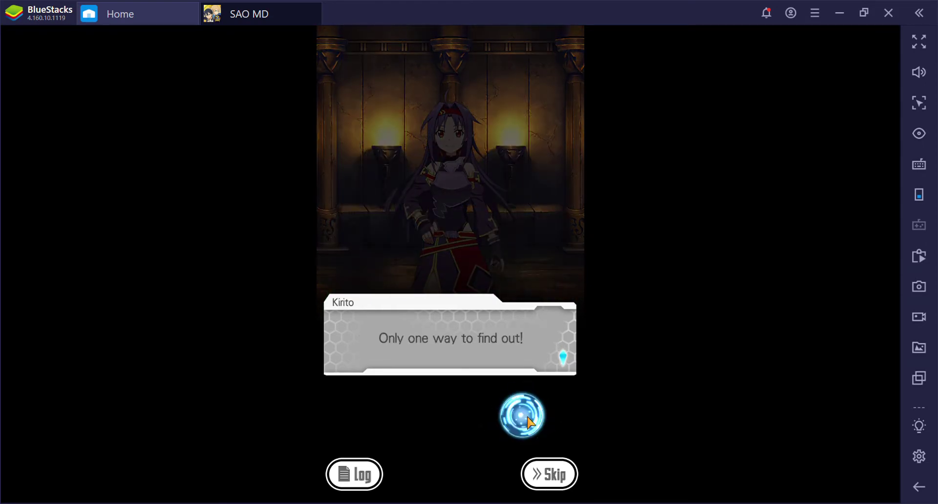
Advance Mona's dungeon appearance through Kirito's confrontation, Asuna's and Sinon's reactions, and Mona's monologue.
click(530, 422)
click(530, 422)
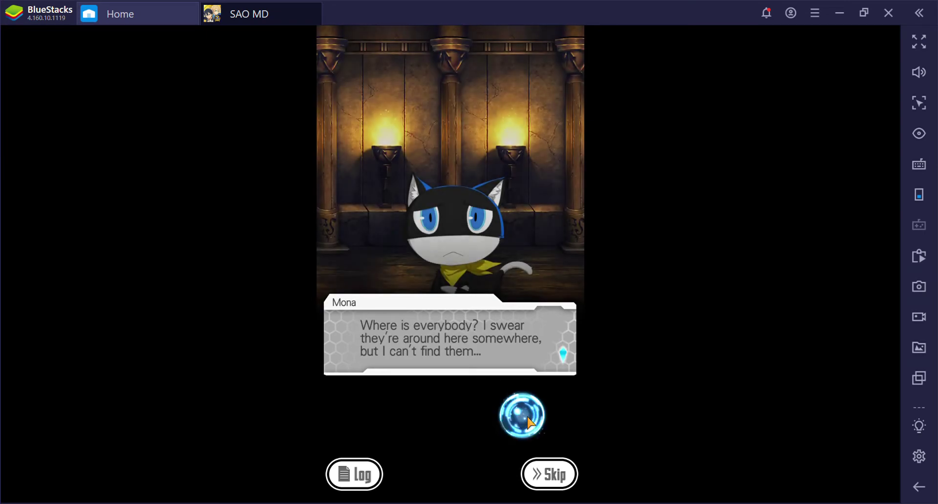
click(529, 422)
click(530, 422)
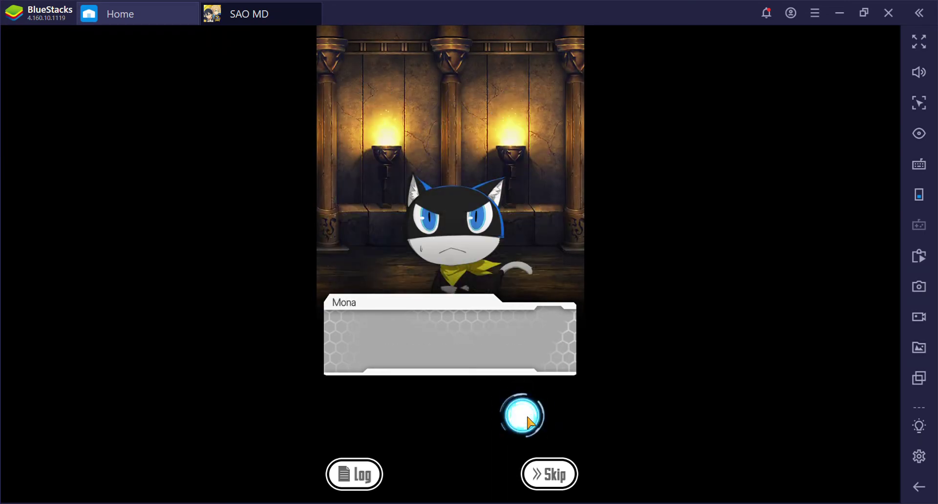
click(529, 422)
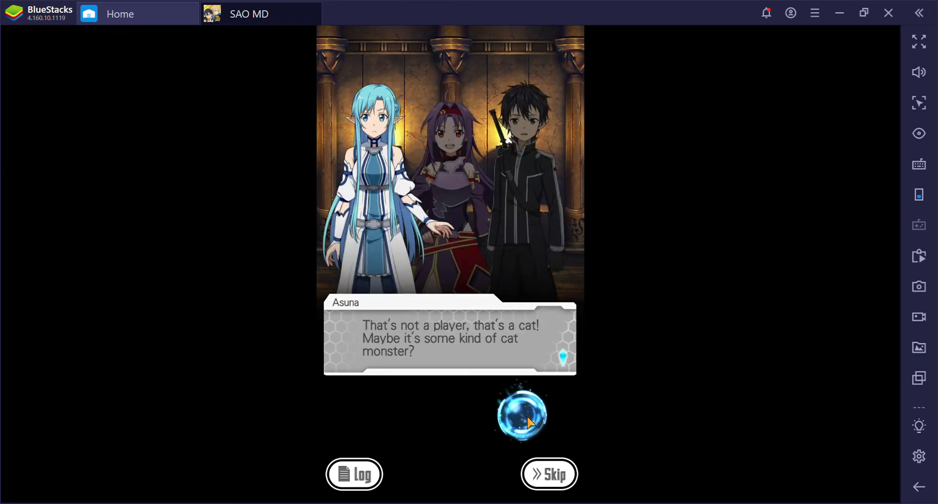
click(529, 423)
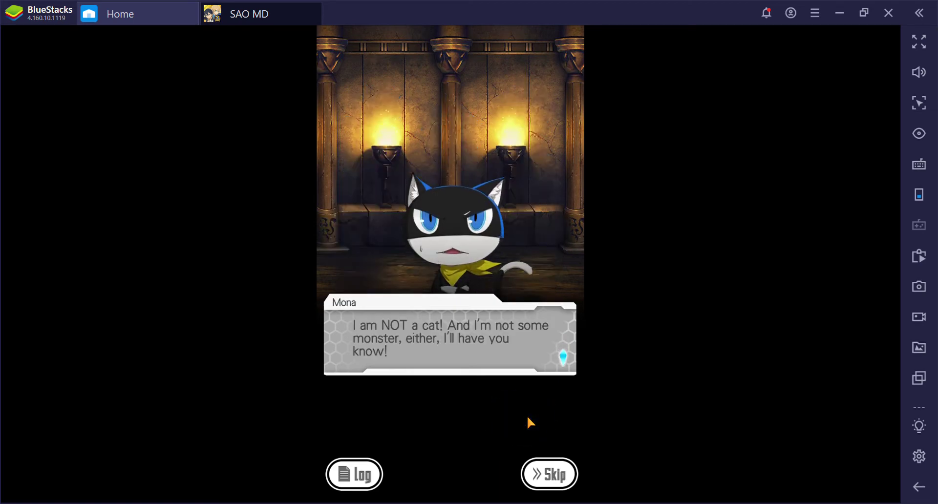
click(529, 422)
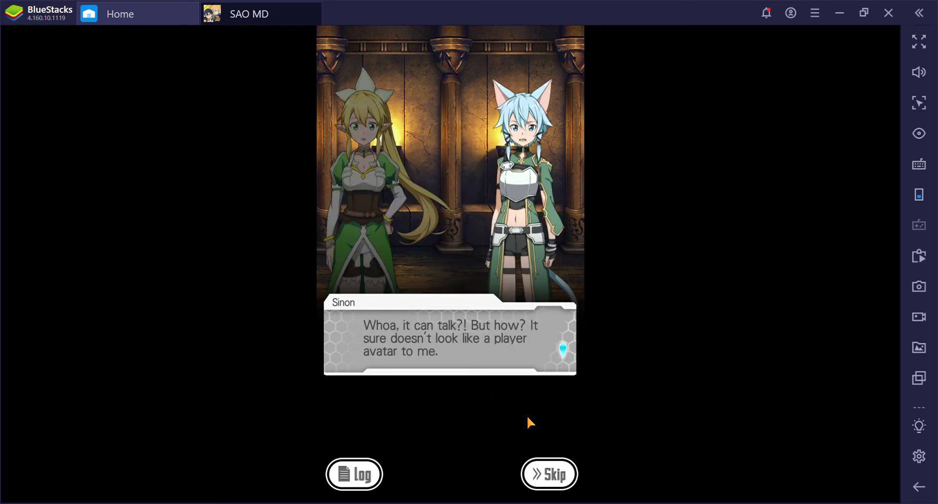
click(529, 422)
click(529, 423)
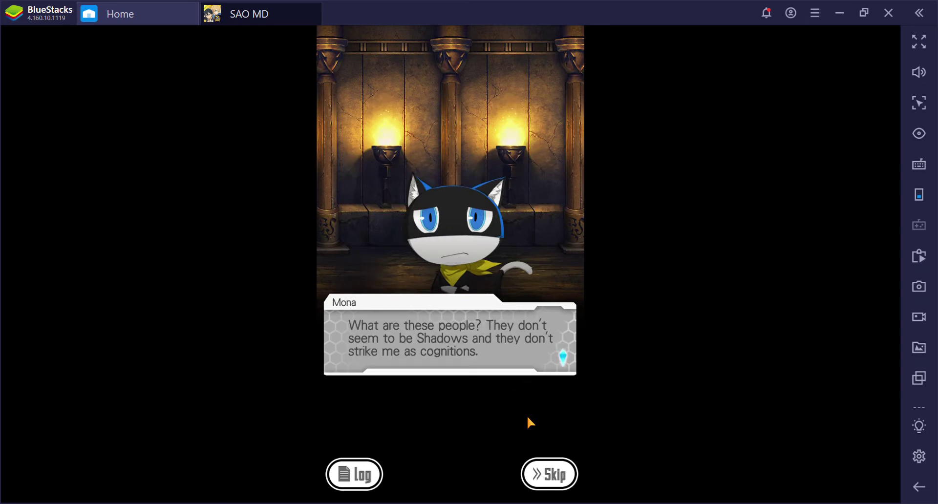
click(530, 423)
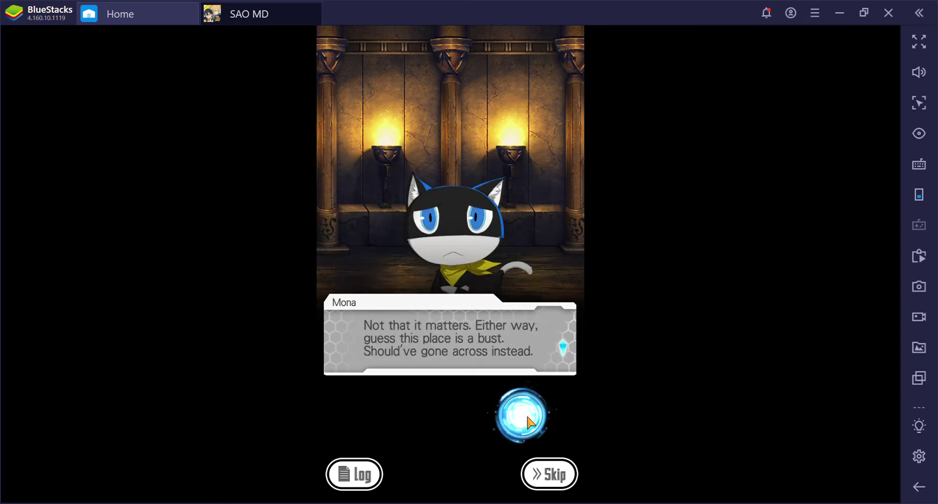
Continue through Yuuki's, Kirito's and Sinon's lines and Leafa's suggestion until Mona retorts and flees.
click(530, 422)
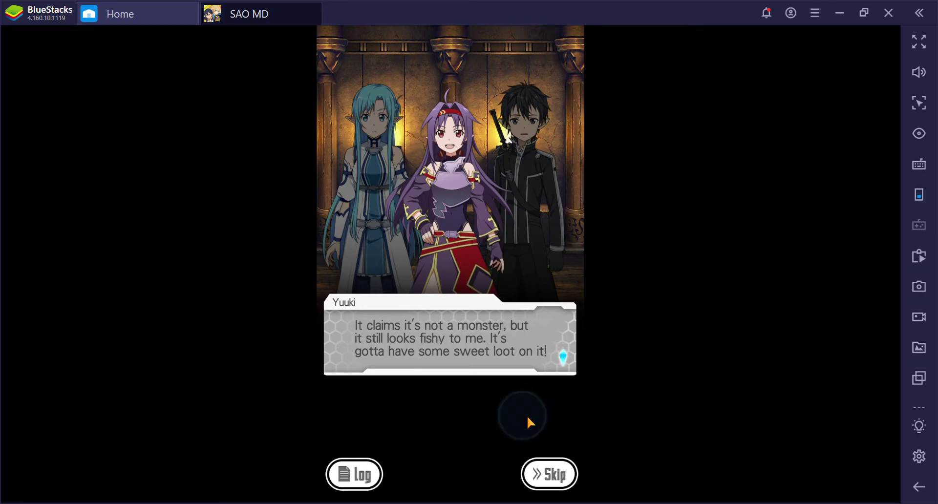
click(529, 422)
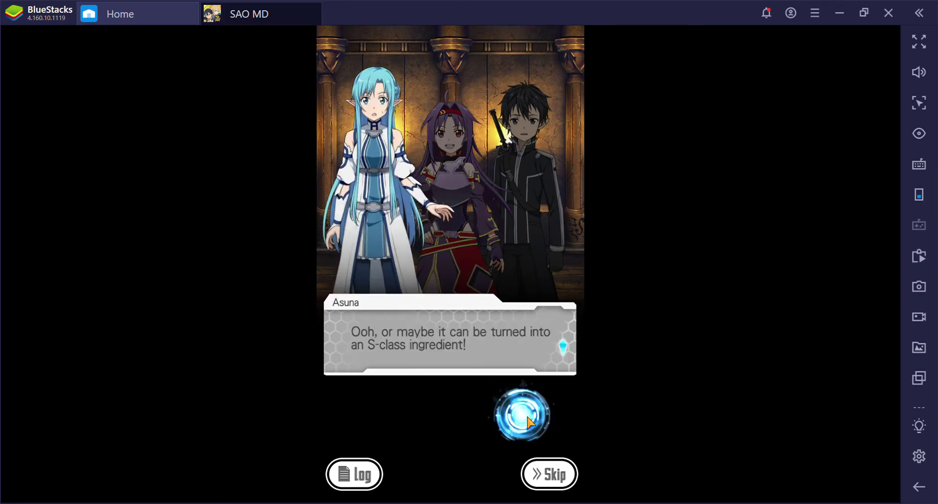
click(529, 422)
click(529, 423)
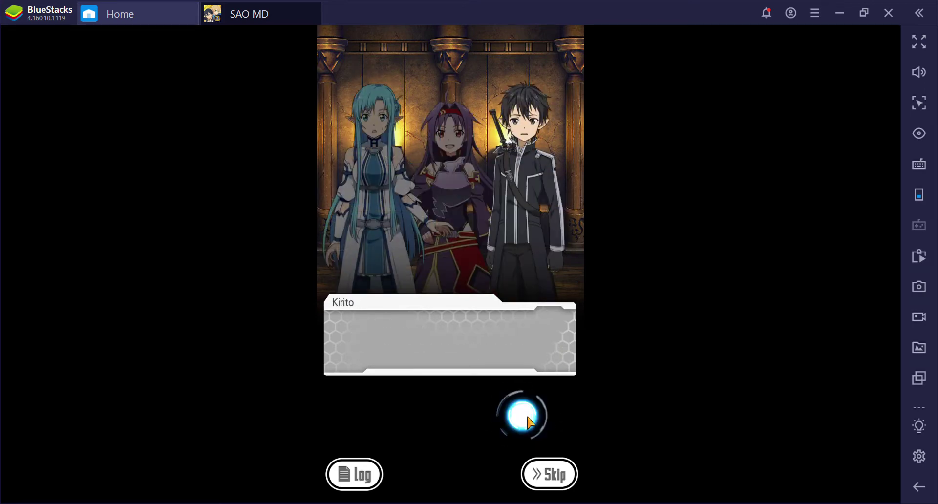
click(529, 423)
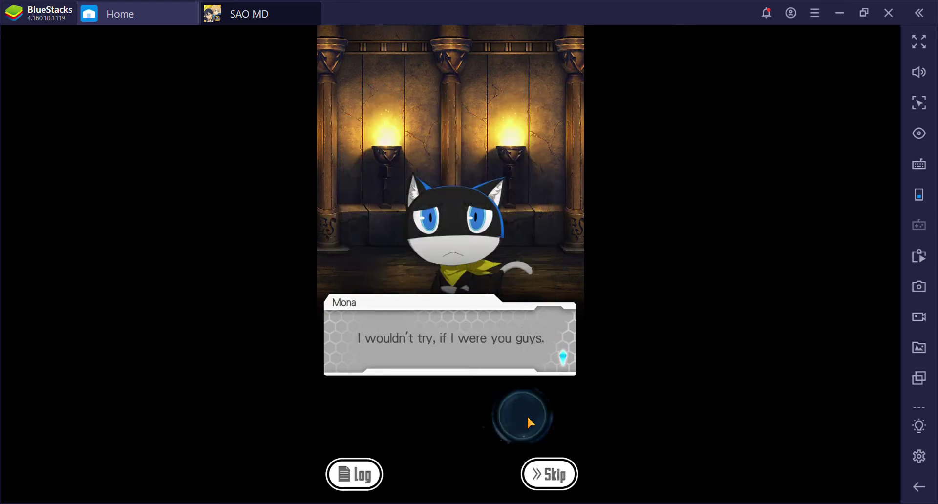
click(529, 423)
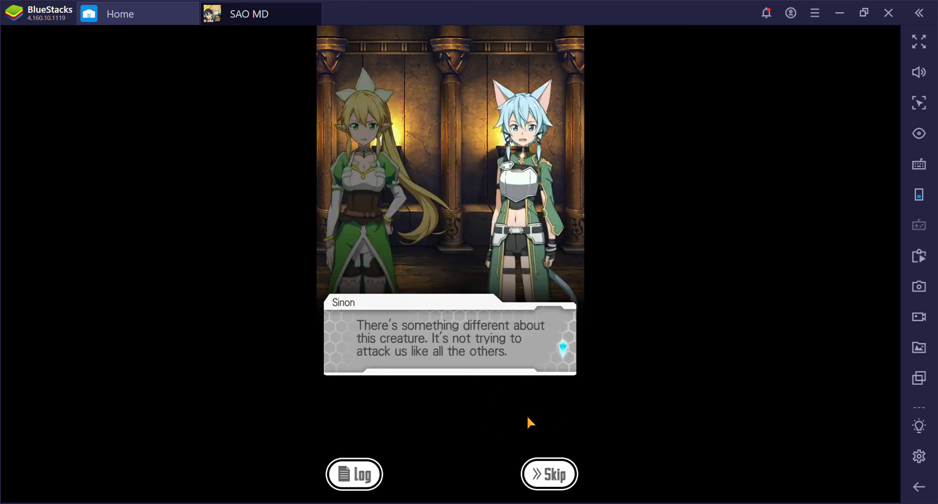
click(530, 423)
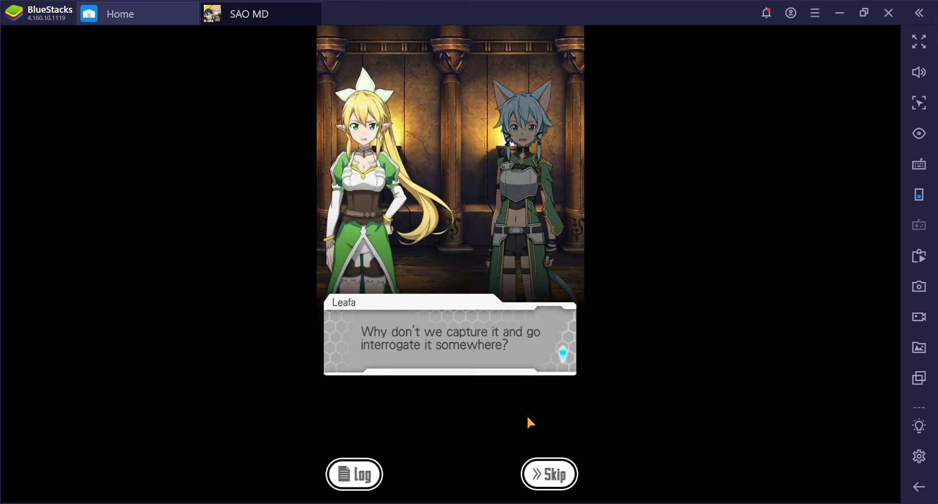
click(529, 422)
click(529, 422)
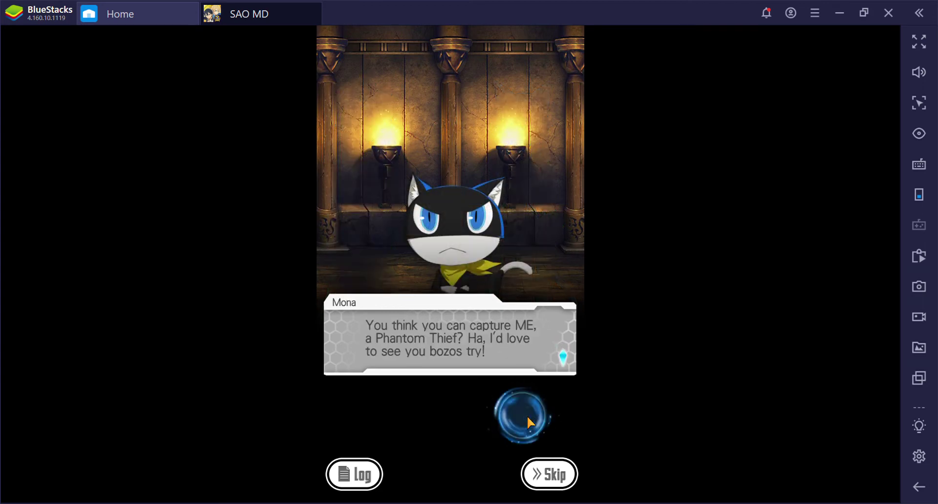
click(530, 422)
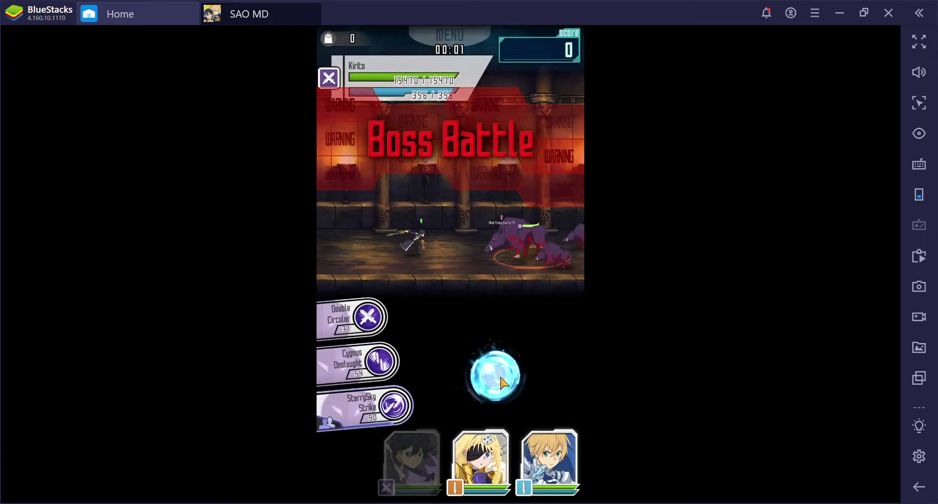
Defeat the Frenzy Boar with attack taps and StarrySky Strike, scoring 72,858.
drag(494, 376, 564, 377)
click(396, 406)
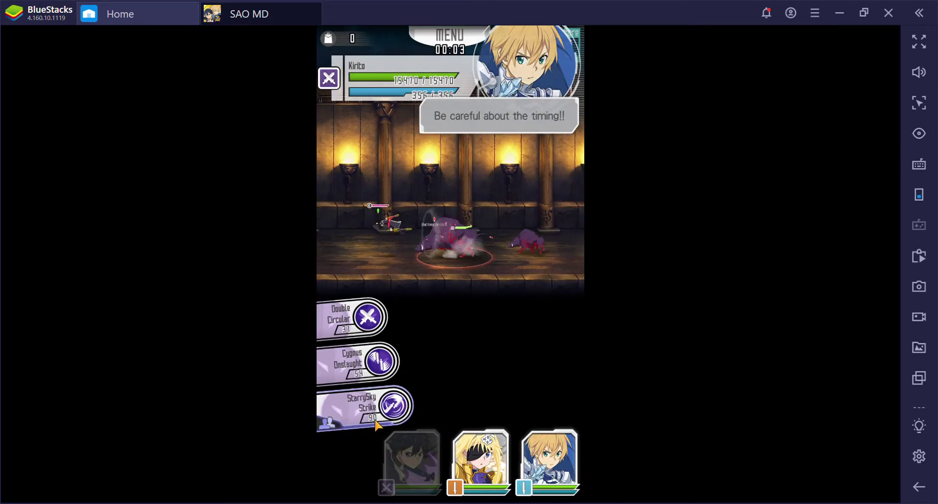
click(396, 405)
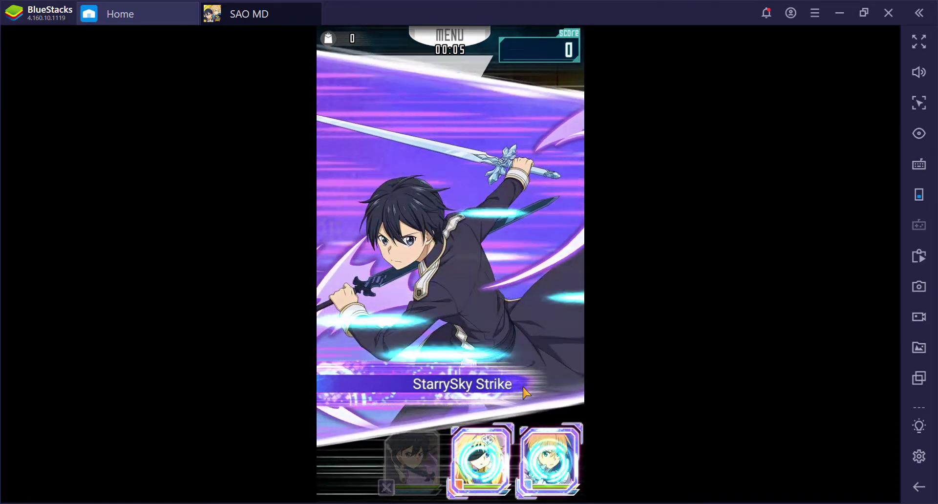
click(517, 384)
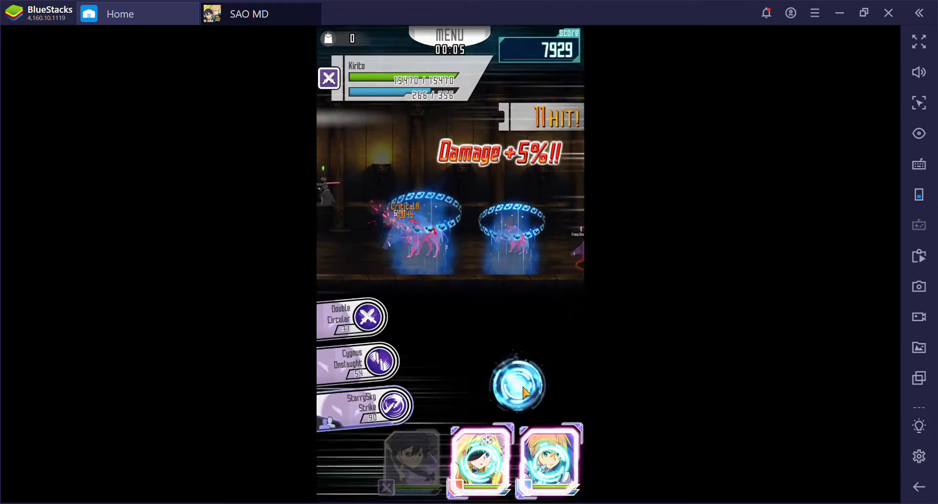
click(506, 363)
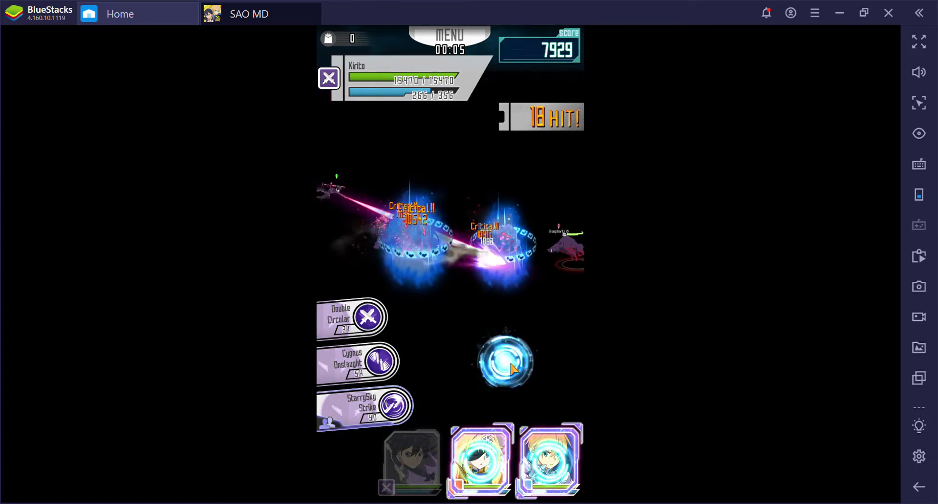
click(513, 369)
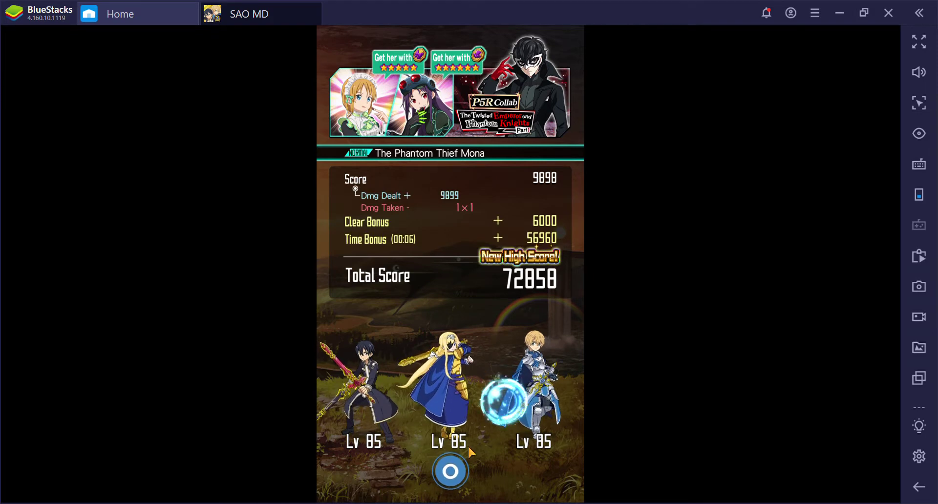
Page through the clear time, S rank, bonus missions, item drops, event points and experience summary.
click(512, 407)
click(489, 428)
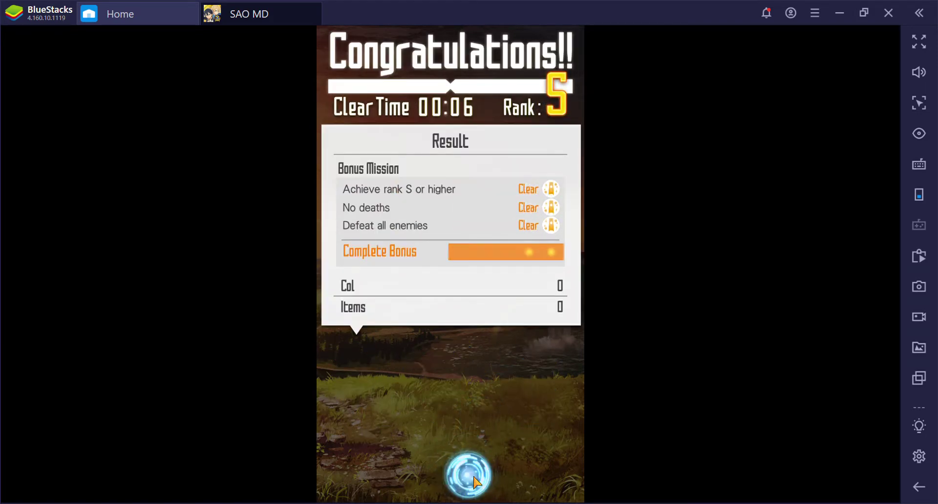
click(474, 480)
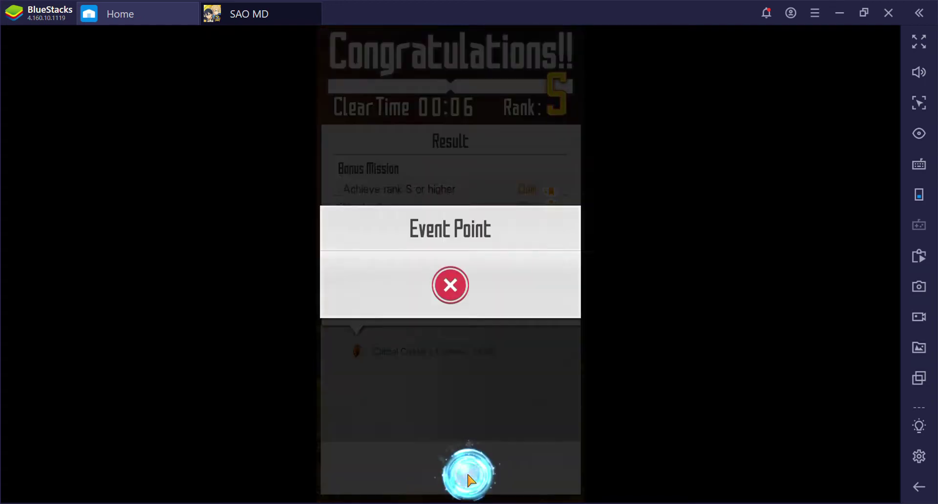
click(451, 411)
click(471, 450)
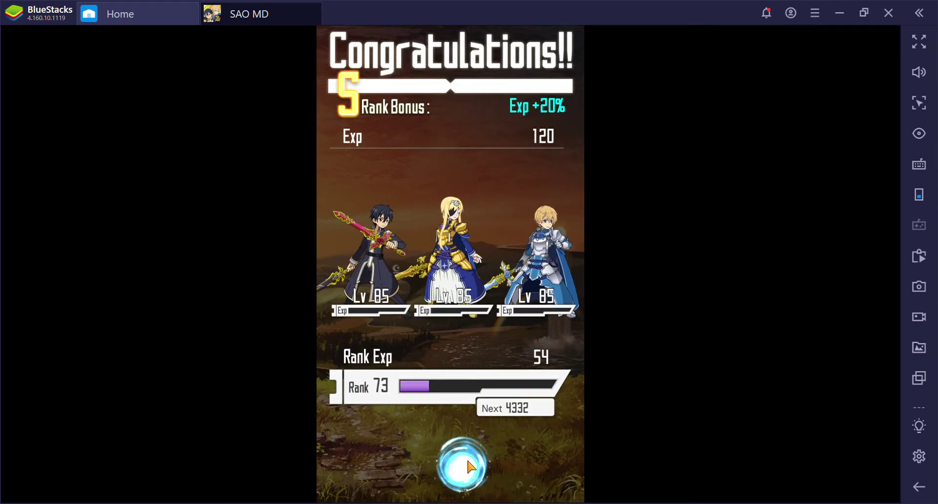
click(471, 473)
Take Col x1320 from the middle treasure chest and start the next quest, The Masked Gang.
click(472, 477)
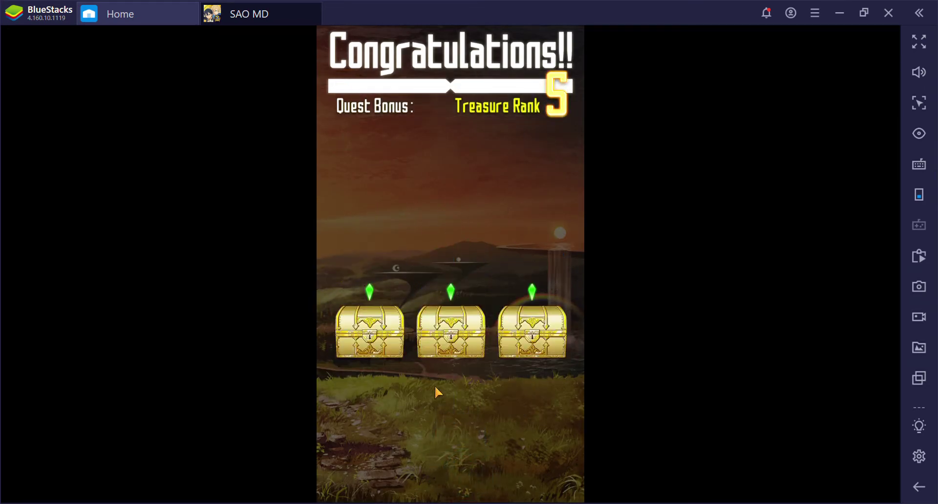
click(438, 373)
click(454, 341)
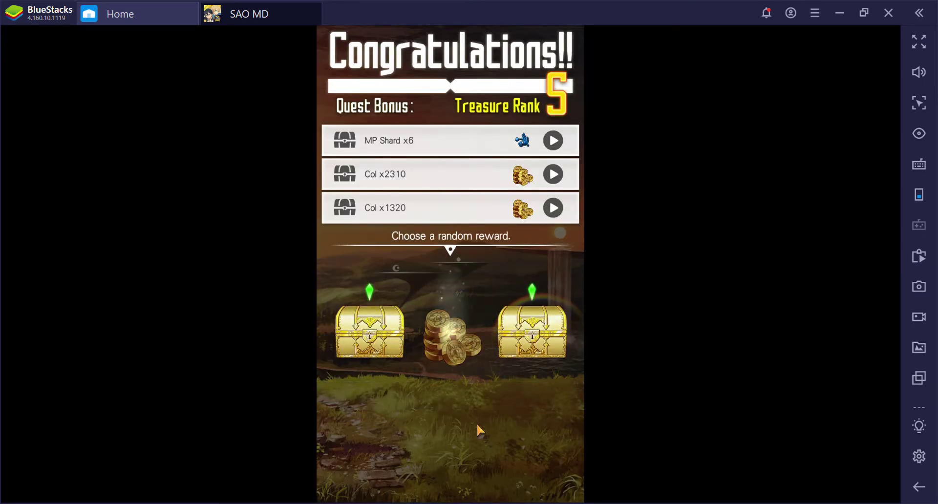
click(473, 367)
click(364, 482)
click(506, 367)
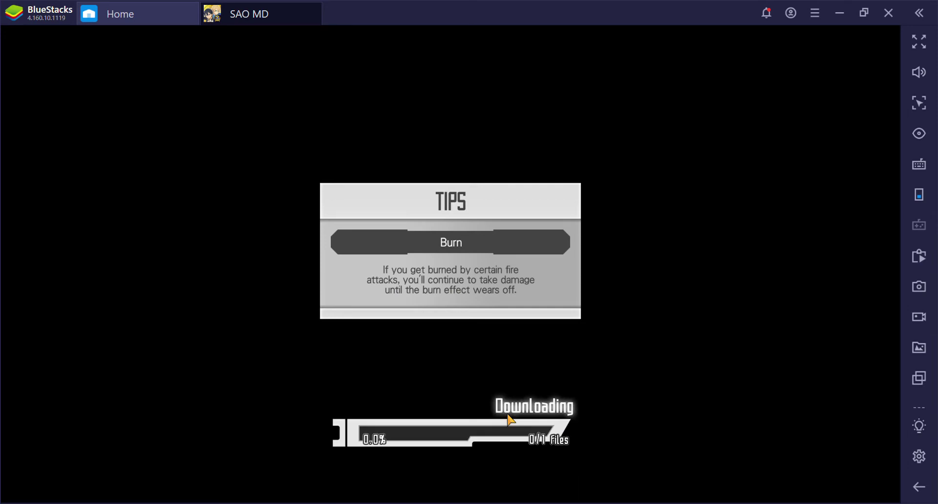
Skip the floor introduction and read the opening forest conversation through Mona's first taunts.
click(454, 407)
click(533, 422)
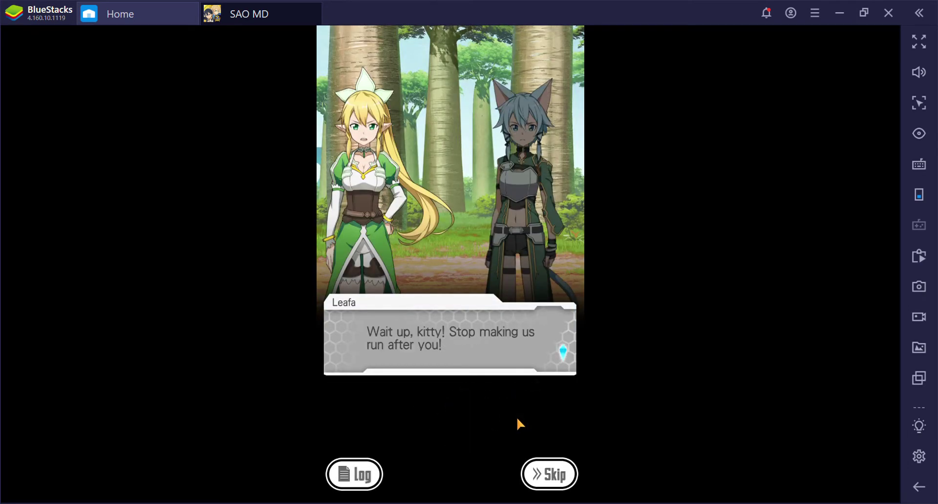
click(519, 424)
click(520, 424)
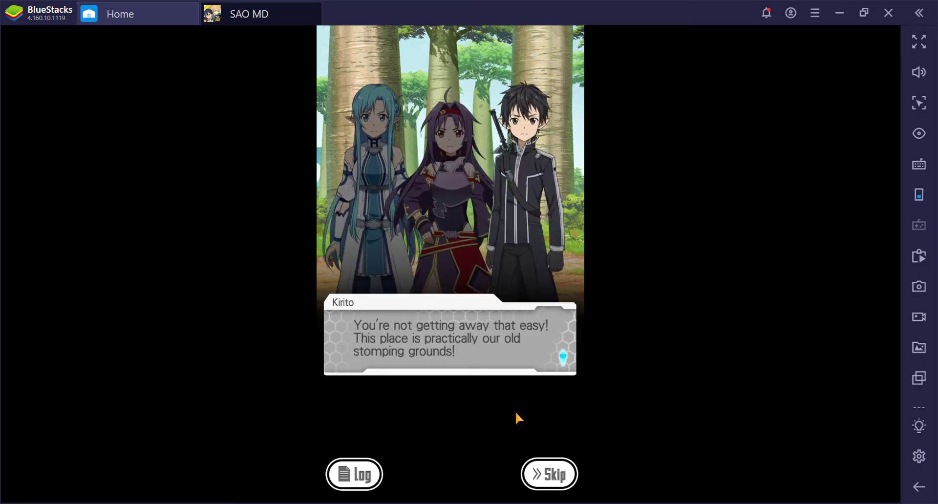
click(515, 412)
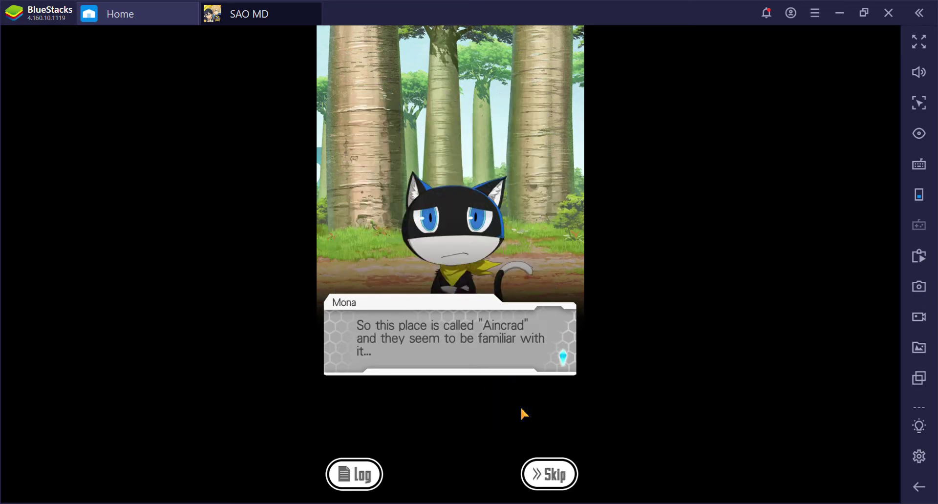
click(521, 407)
click(521, 407)
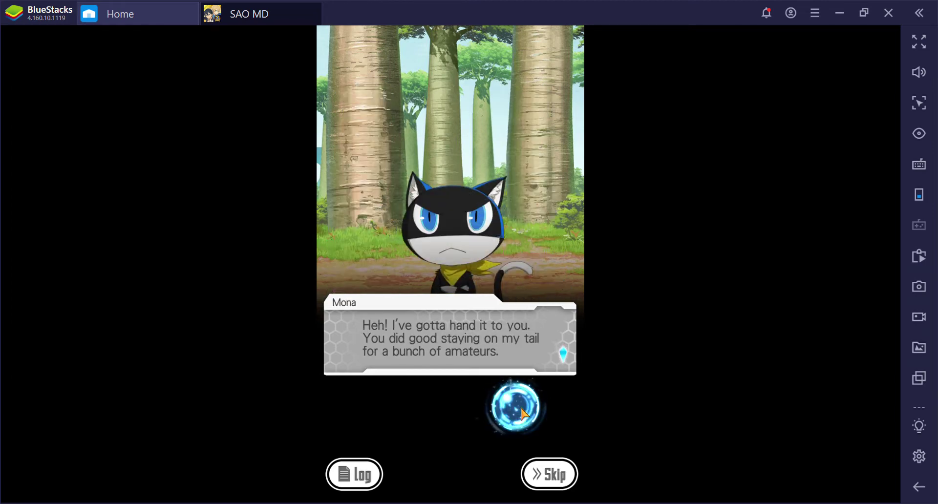
Advance through Sinon, Asuna, Leafa, Mona and Panther to Kirito asking 'Who's there?'.
click(523, 413)
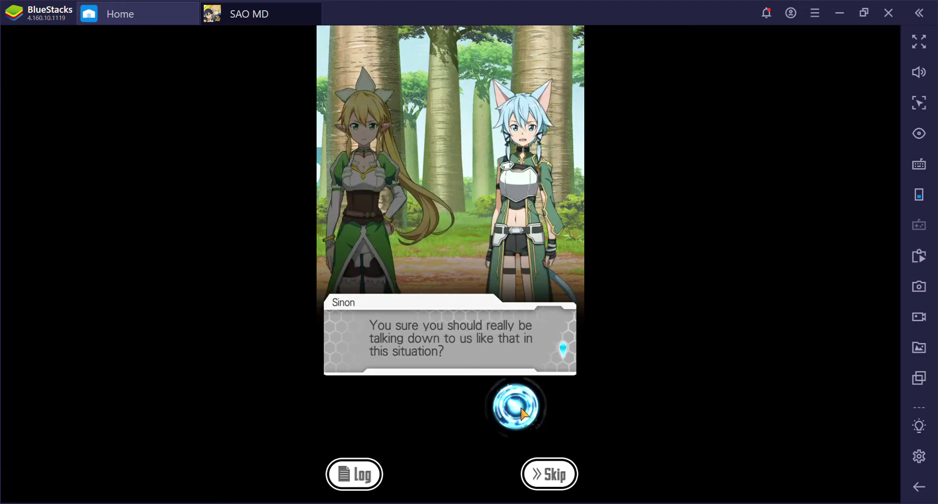
click(523, 413)
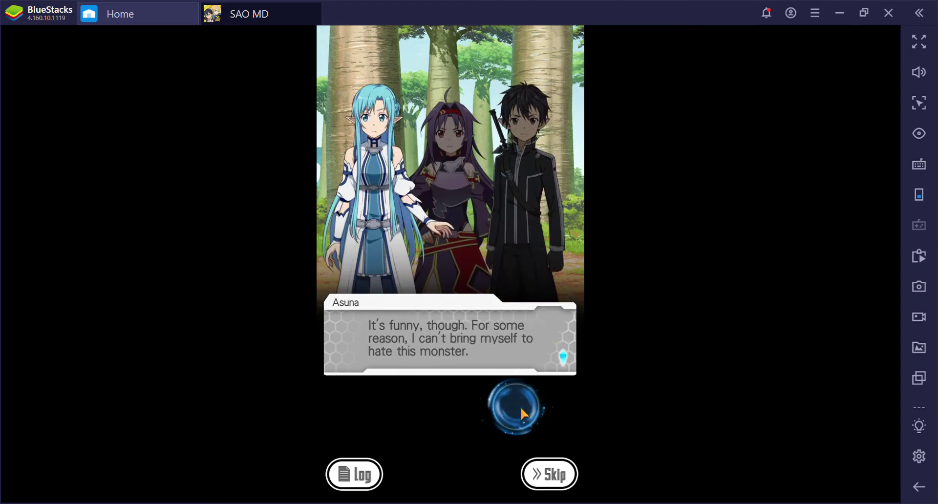
click(520, 414)
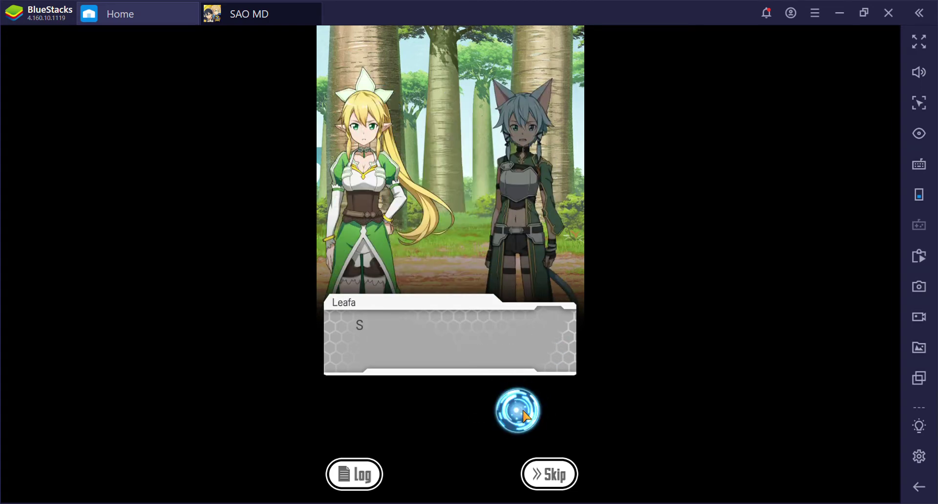
click(532, 414)
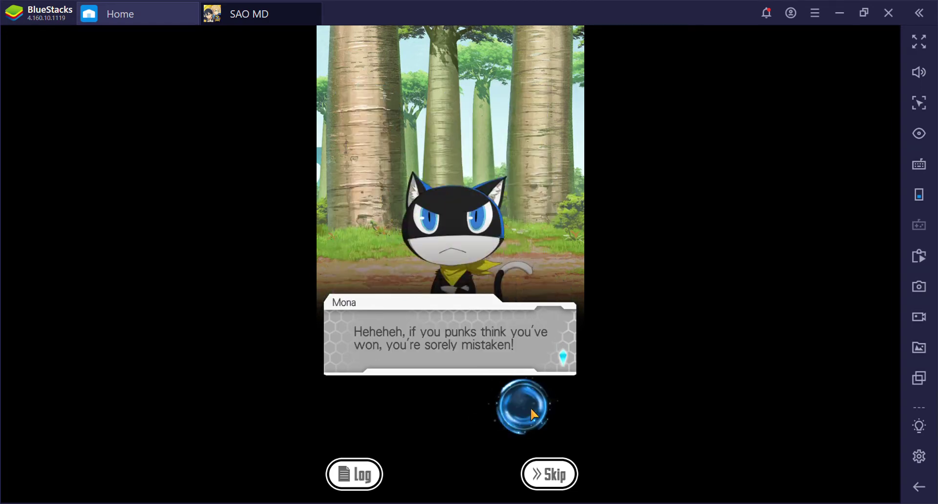
click(544, 404)
click(539, 400)
click(530, 408)
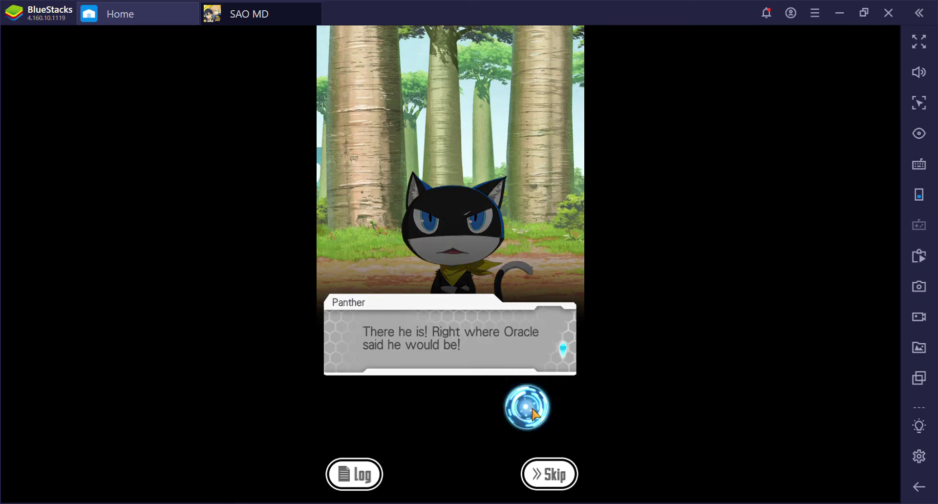
click(531, 414)
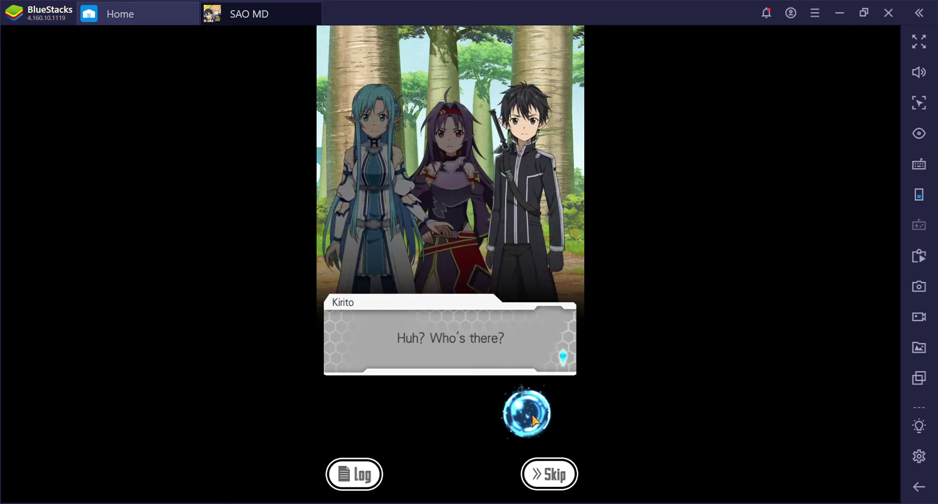
Read the masked group's arrival: Mona's Jackpot line, then Skull, Queen, Joker, Fox and Joker's decoy plan.
click(532, 413)
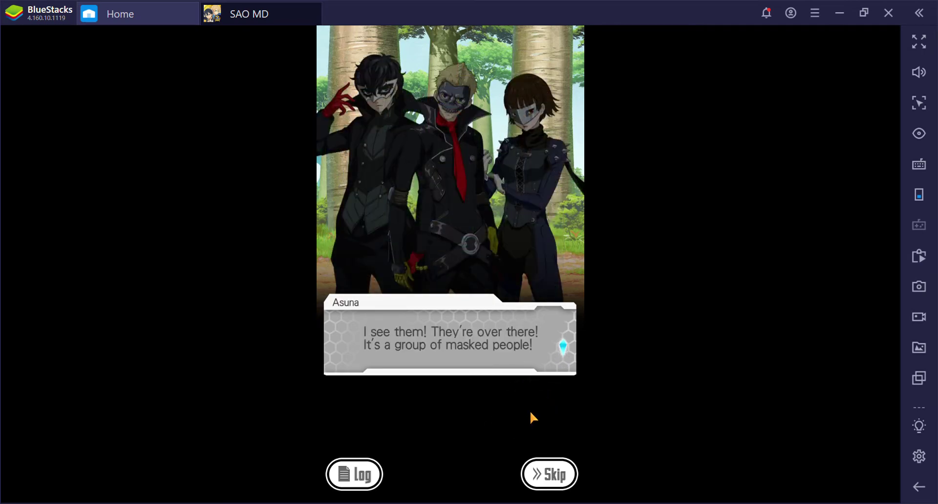
click(530, 411)
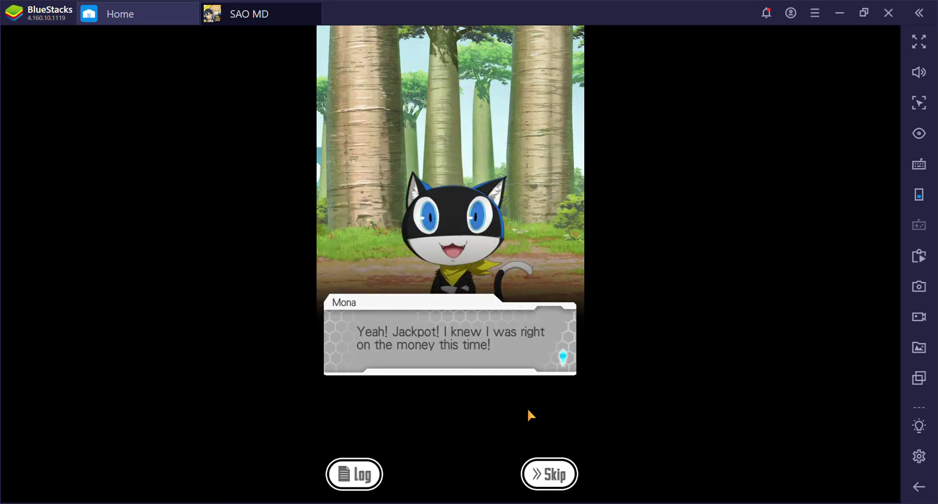
click(531, 415)
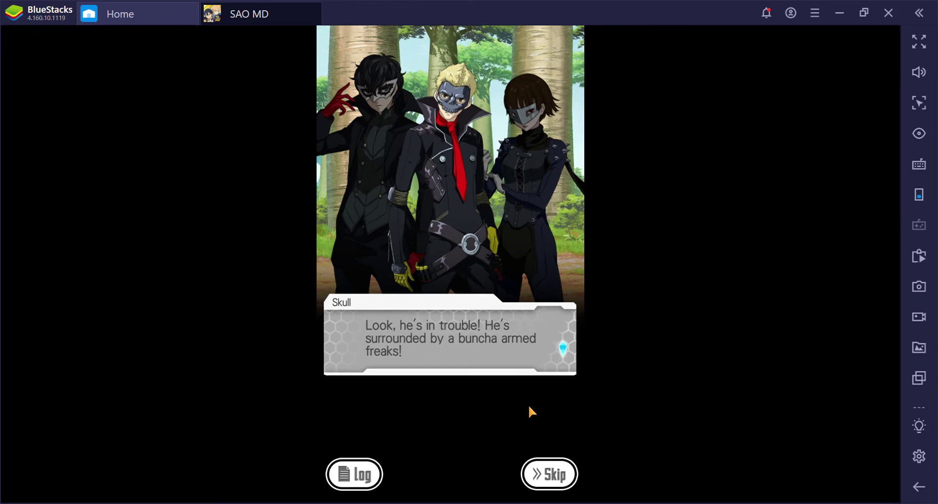
click(530, 411)
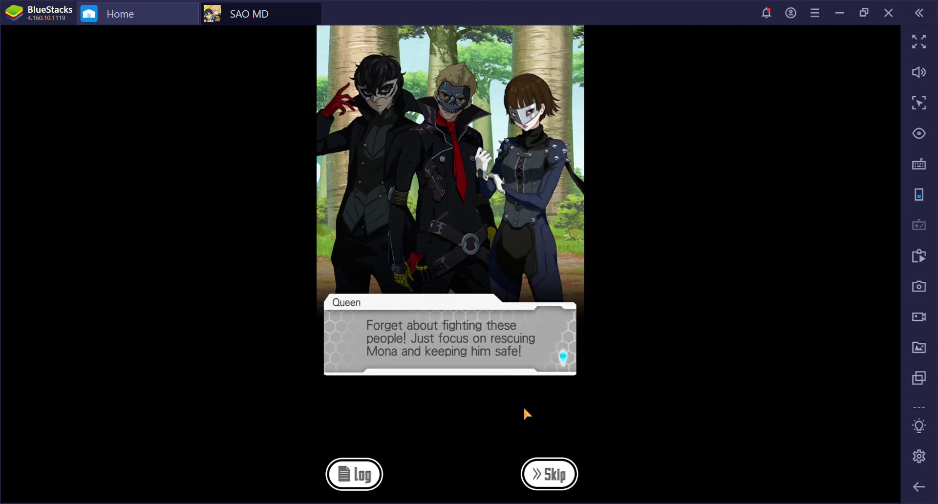
click(517, 407)
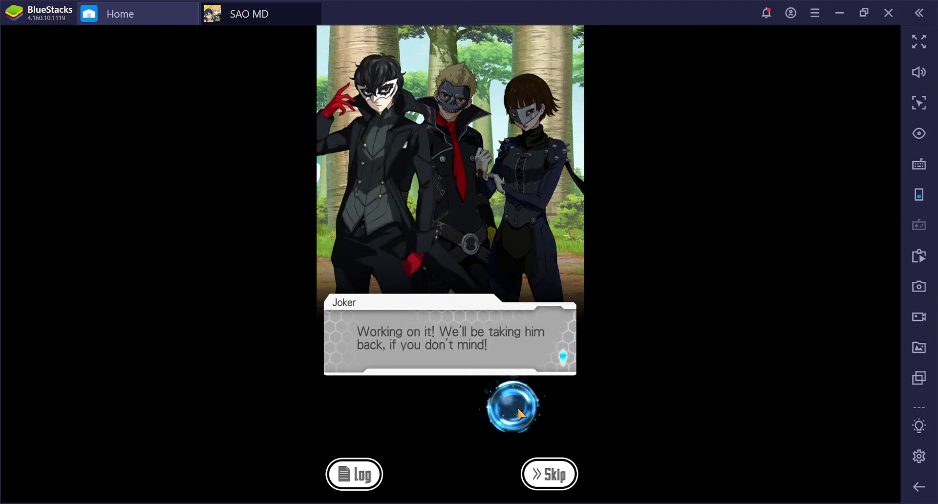
click(521, 415)
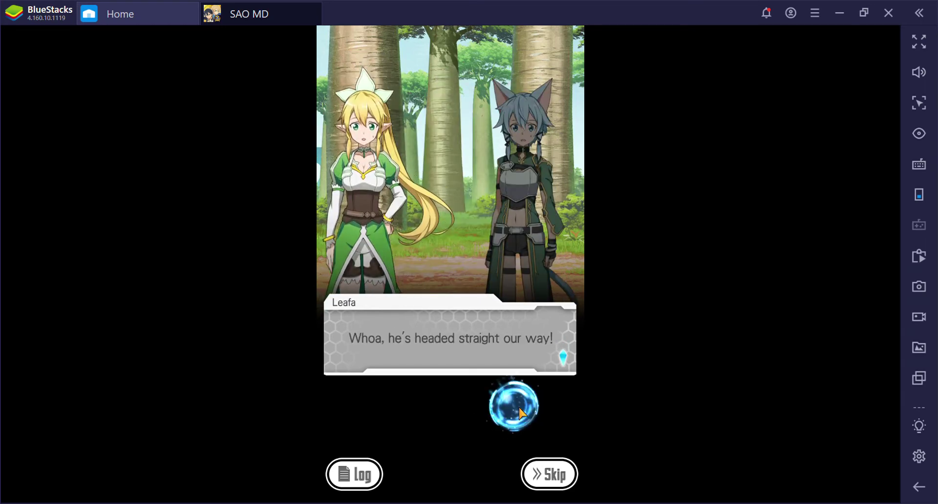
click(521, 413)
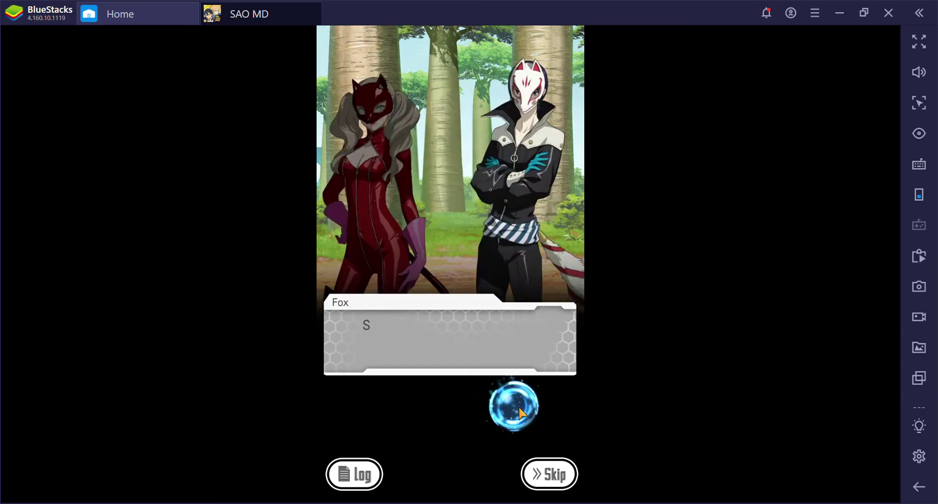
click(521, 414)
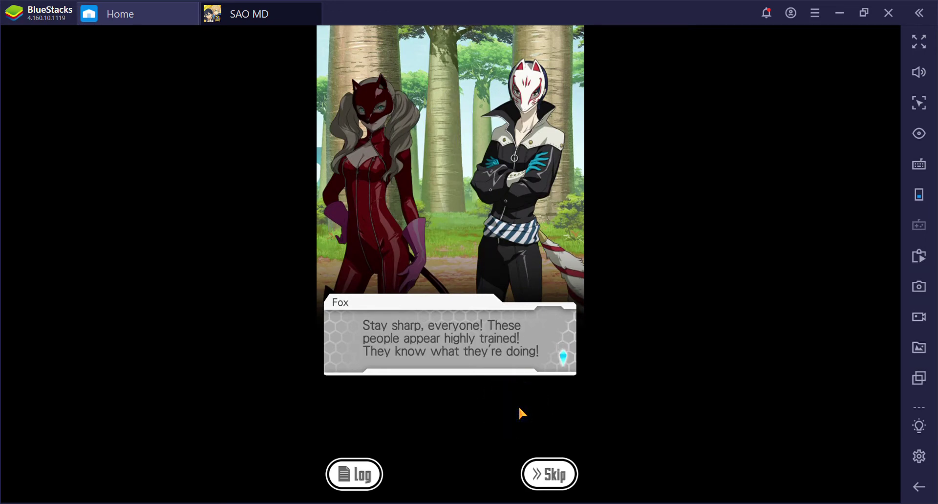
click(522, 415)
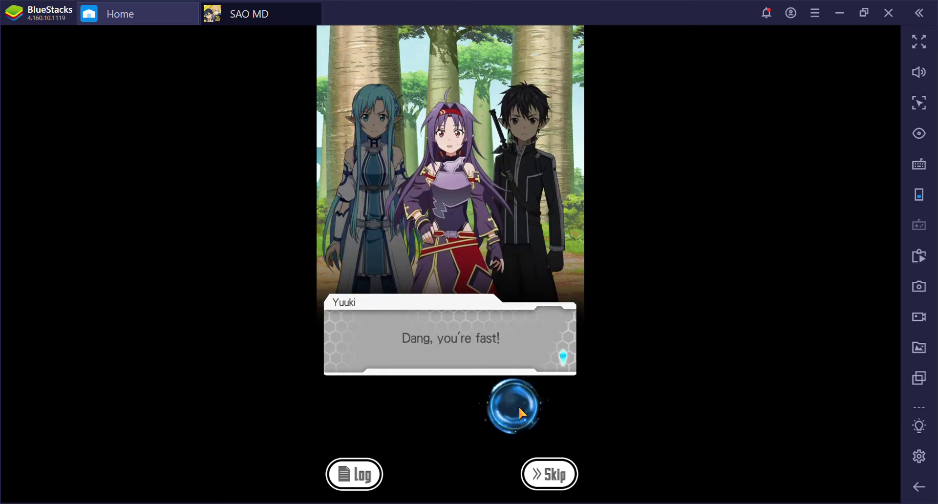
click(521, 414)
click(521, 414)
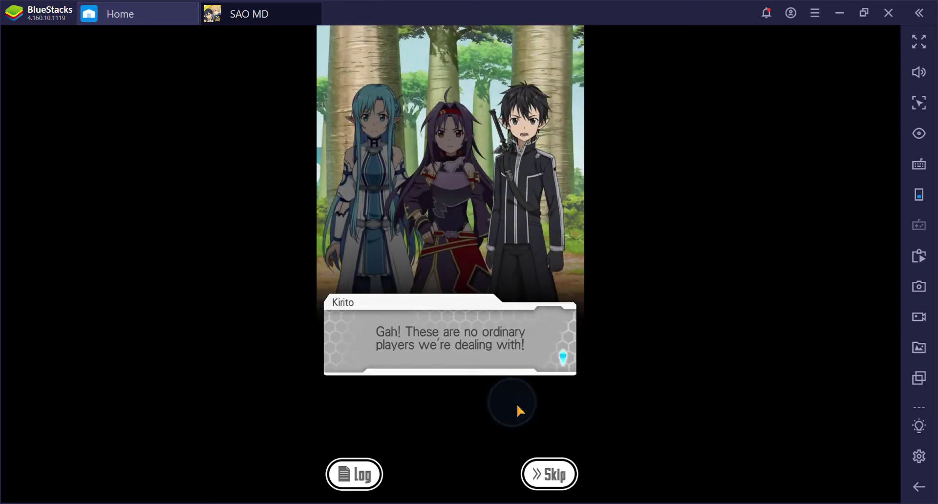
click(518, 409)
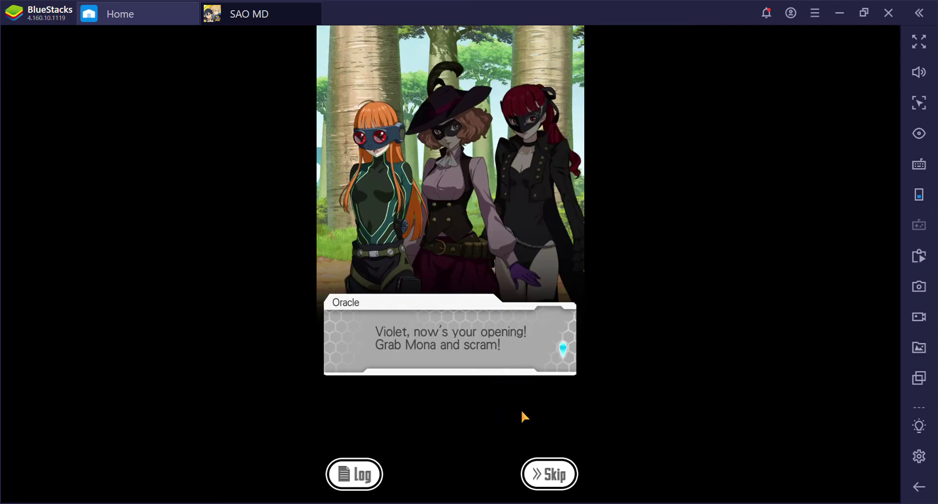
Follow Violet grabbing Mona, Noir's and Oracle's farewells, and Kirito's answer, then dismiss the reward notice.
click(525, 417)
click(524, 417)
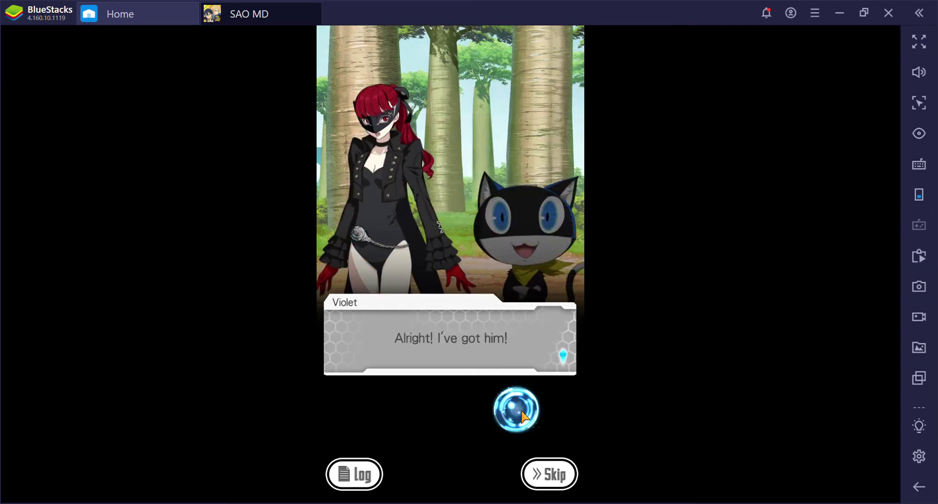
click(525, 417)
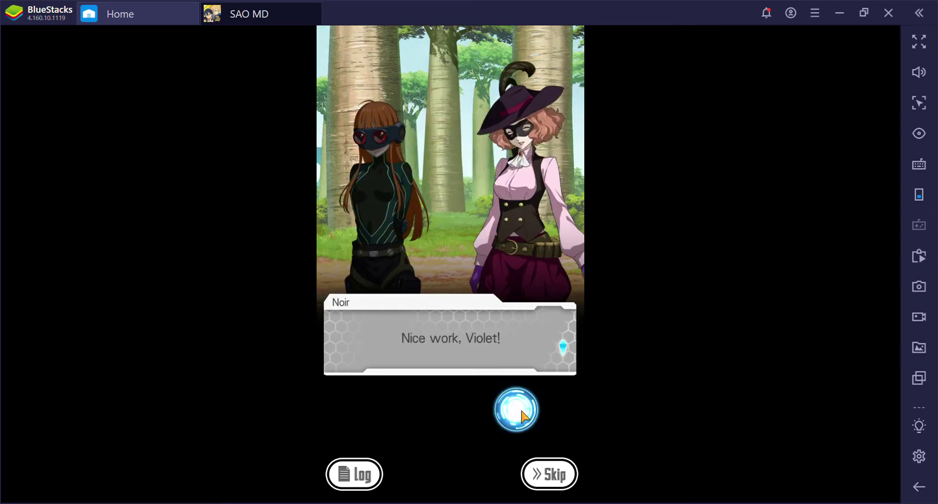
click(523, 417)
click(524, 416)
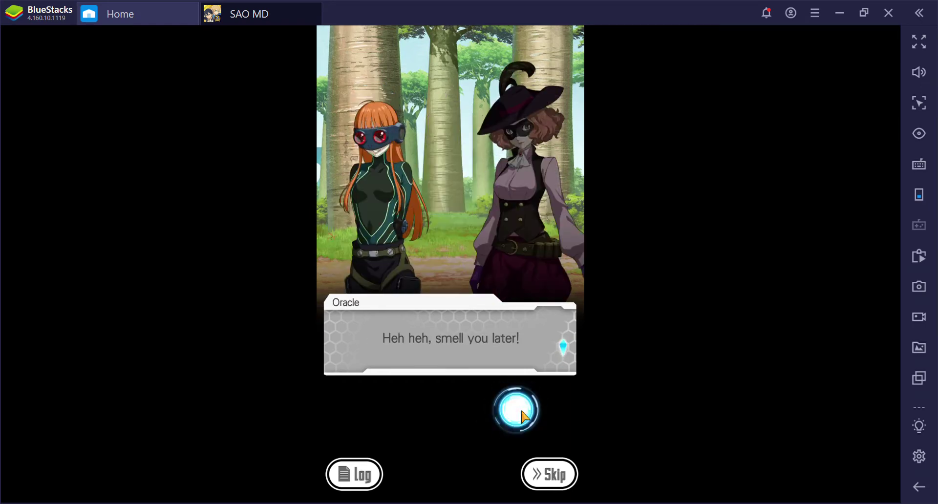
click(524, 416)
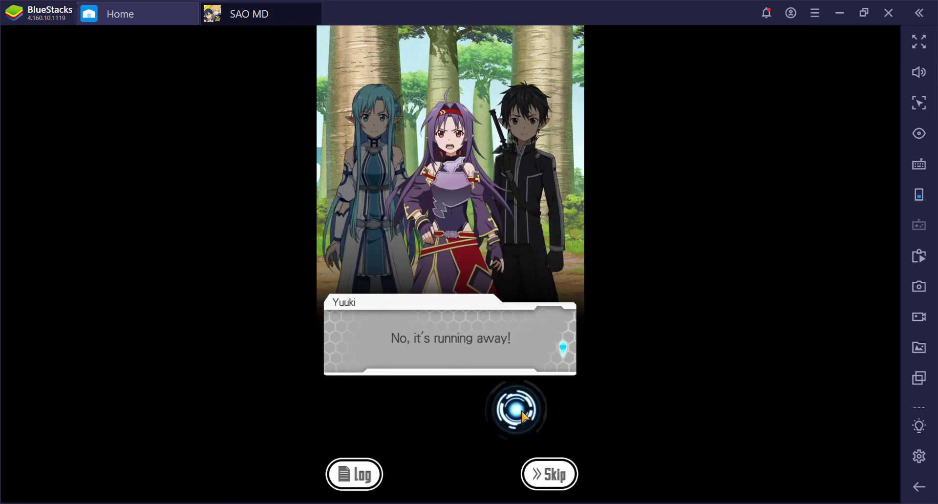
click(524, 417)
click(524, 417)
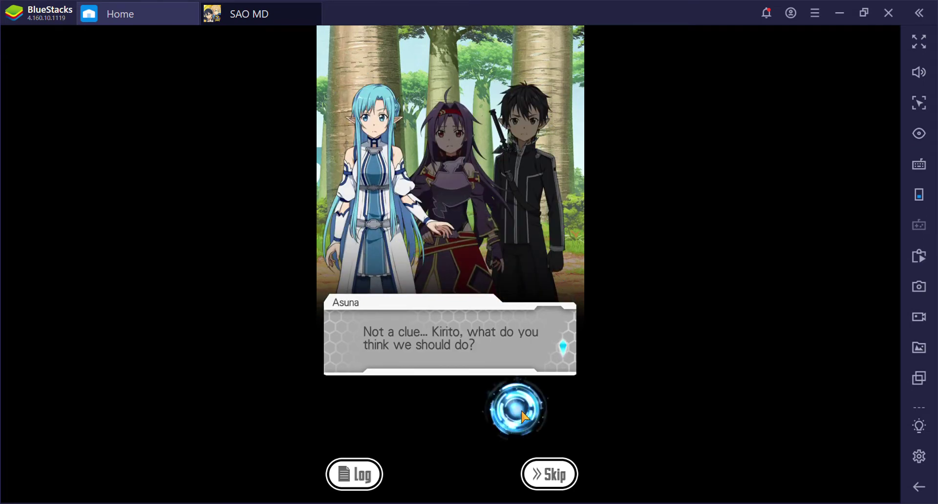
click(524, 416)
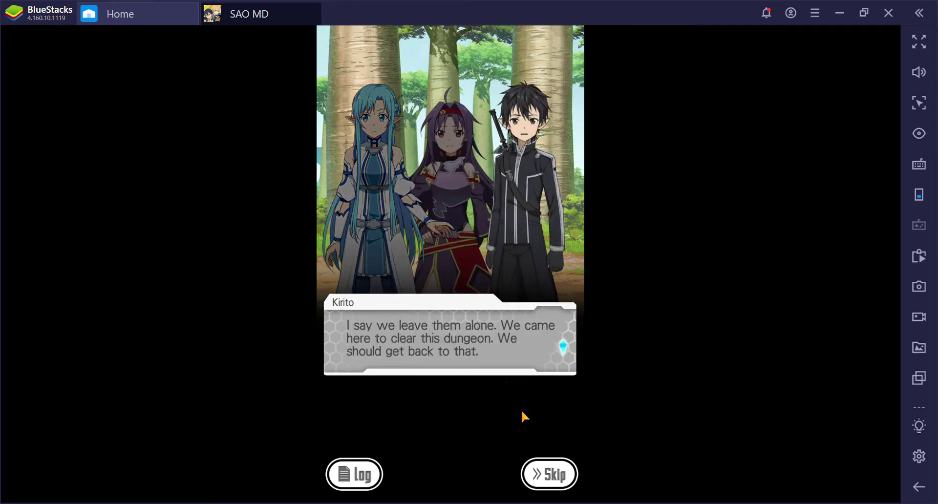
click(525, 416)
click(483, 356)
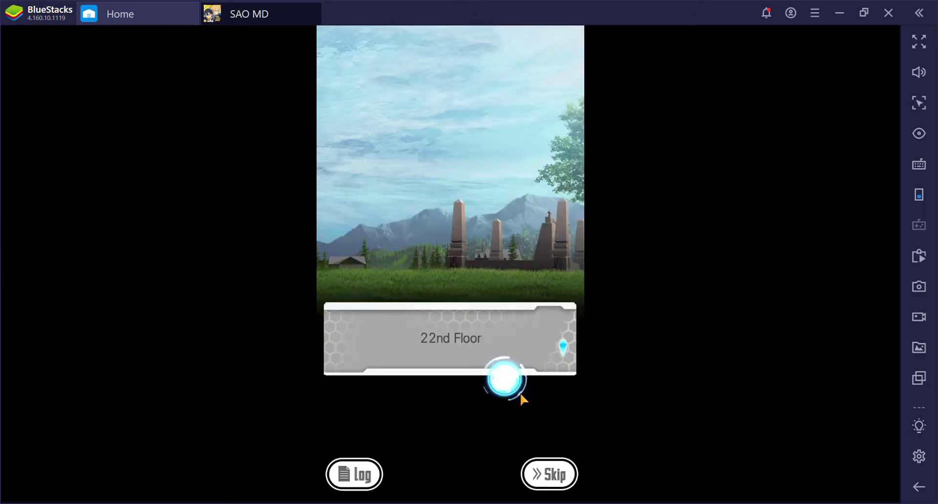
Read the 22nd Floor arrival dialogue, from Sinon's line to Kirito's 'That's weird' and Asuna's complaint.
click(517, 399)
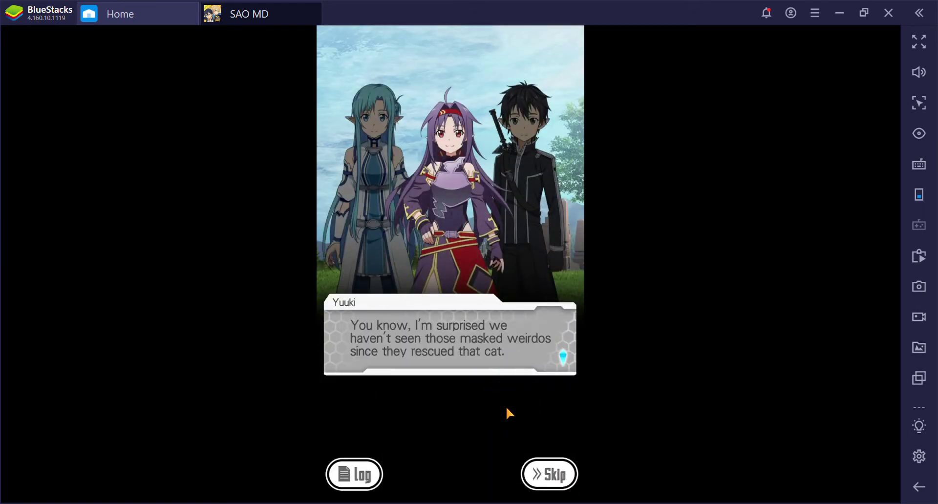
click(505, 406)
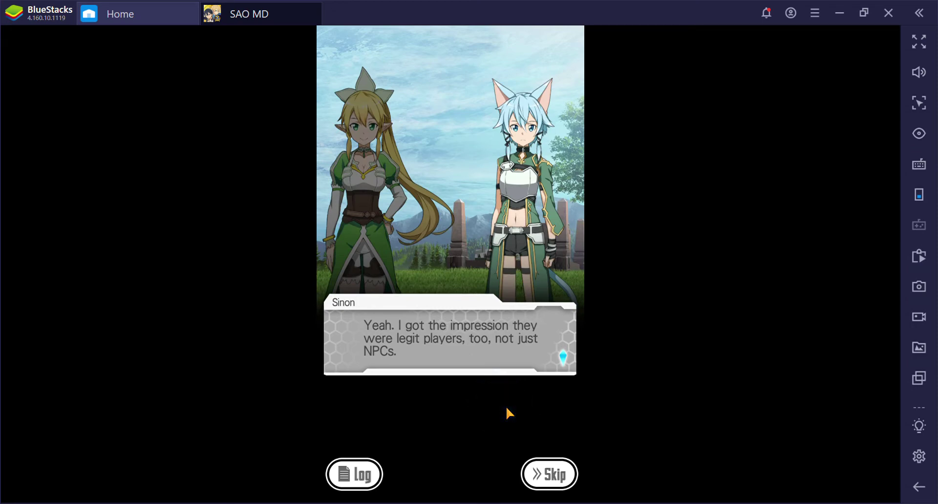
click(506, 406)
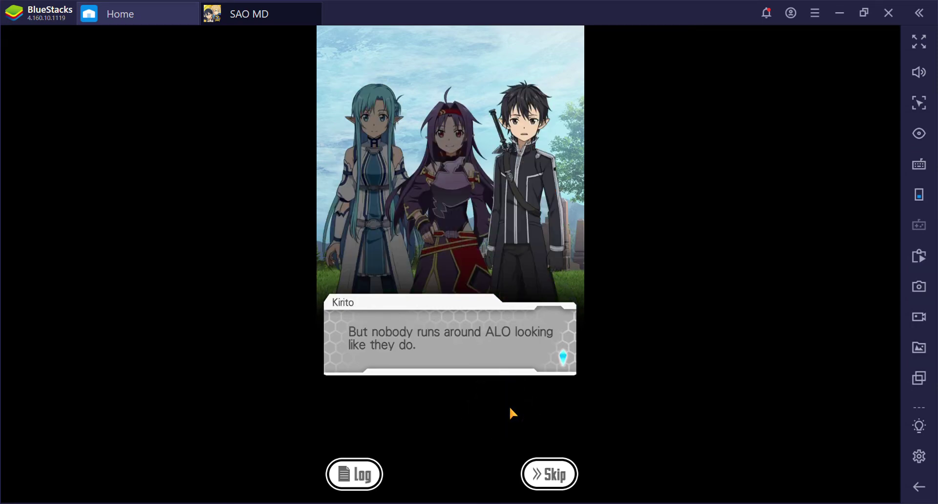
click(518, 416)
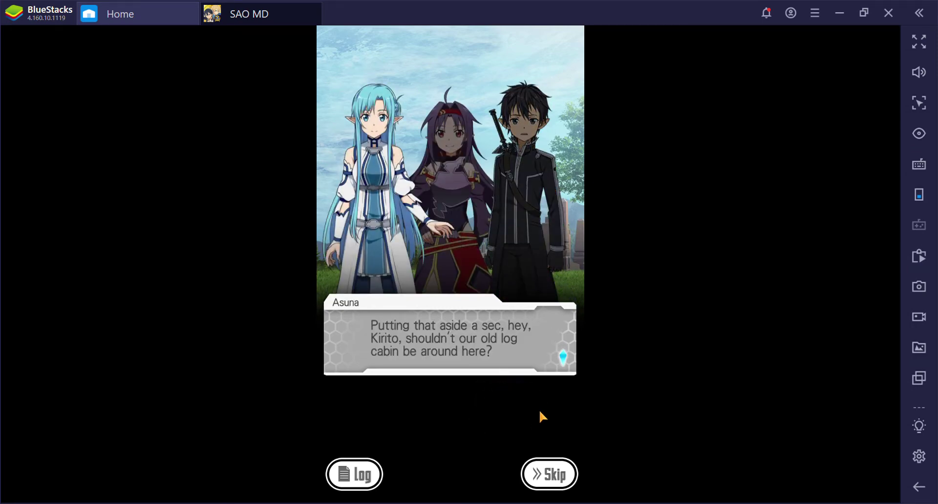
click(532, 405)
click(517, 404)
click(511, 412)
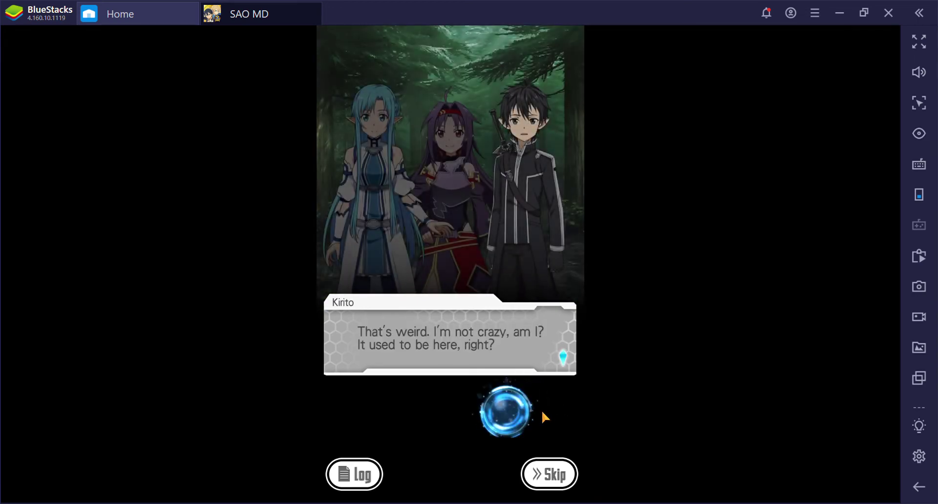
click(528, 418)
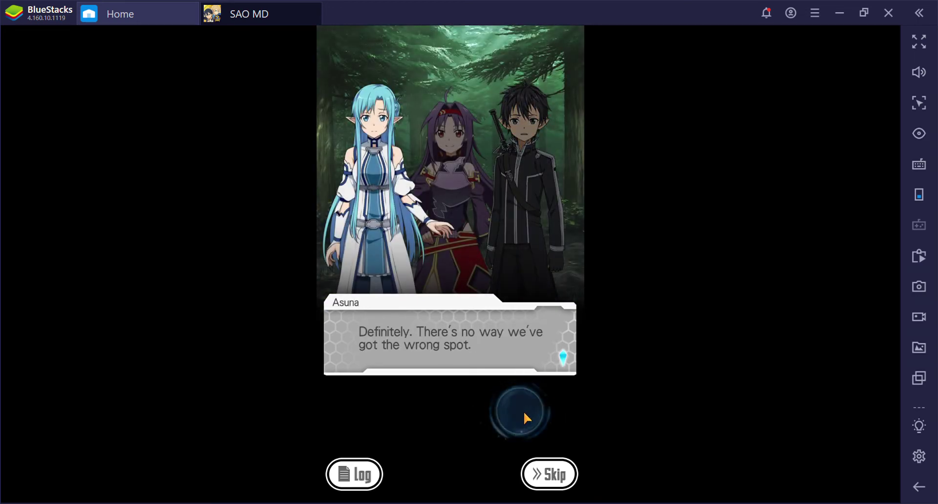
click(523, 412)
click(523, 411)
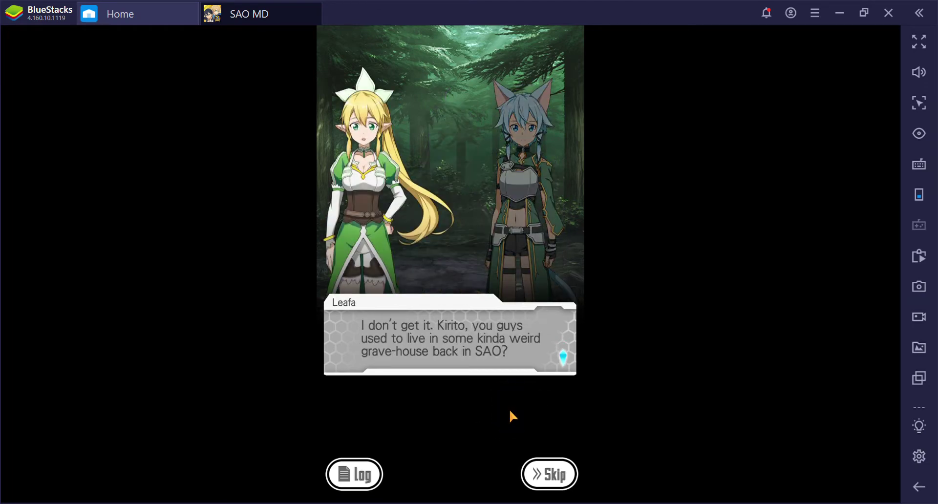
click(511, 416)
click(511, 417)
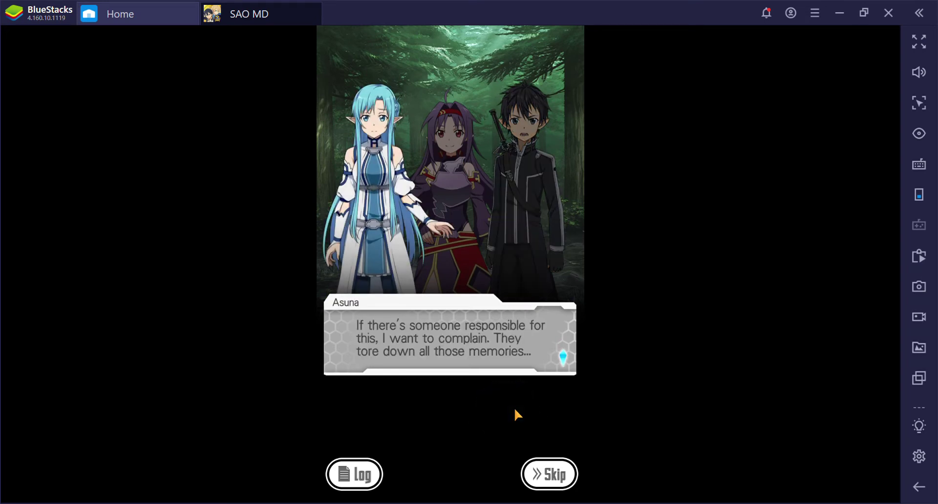
Continue through the lake, Sinon's sign and Leafa's demon fish line to Asuna's warning.
click(517, 415)
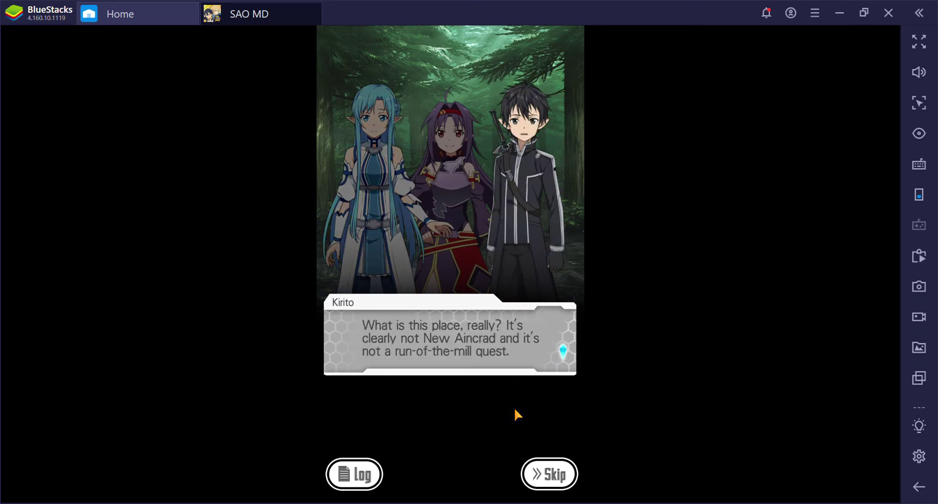
click(516, 415)
click(516, 415)
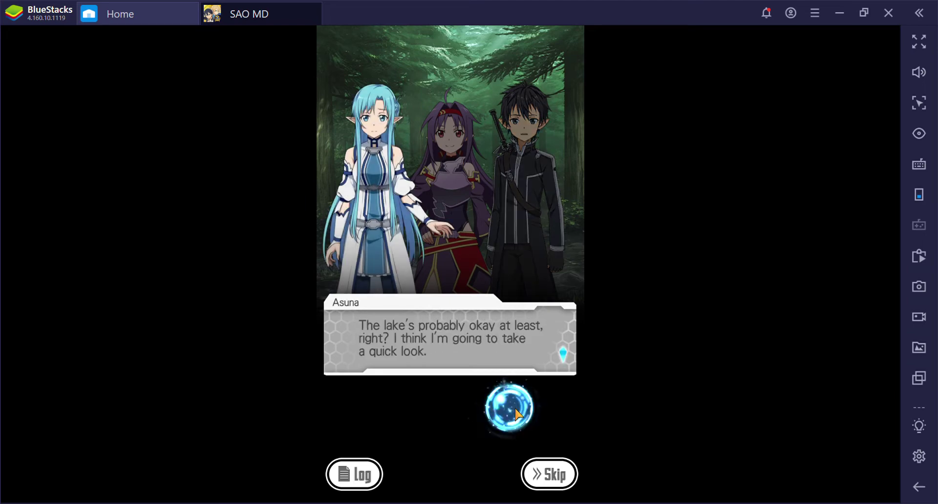
click(516, 415)
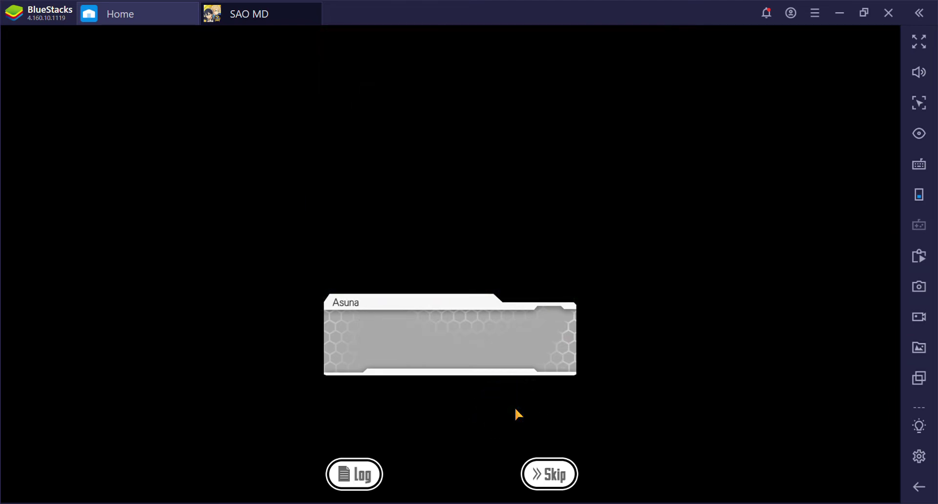
click(516, 415)
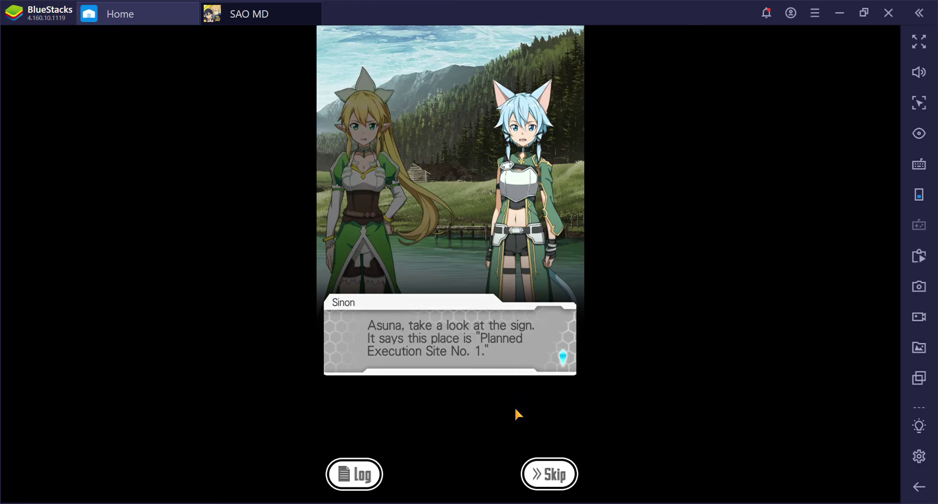
click(516, 416)
click(516, 415)
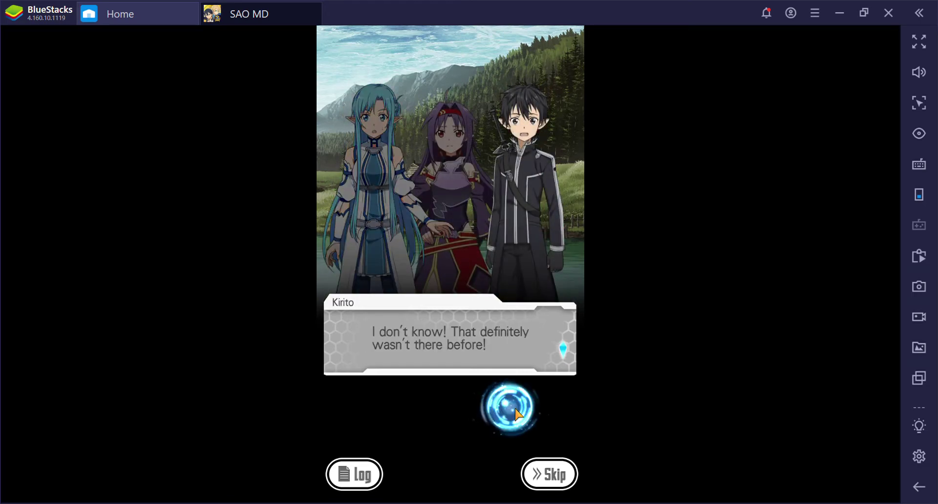
click(517, 416)
click(517, 415)
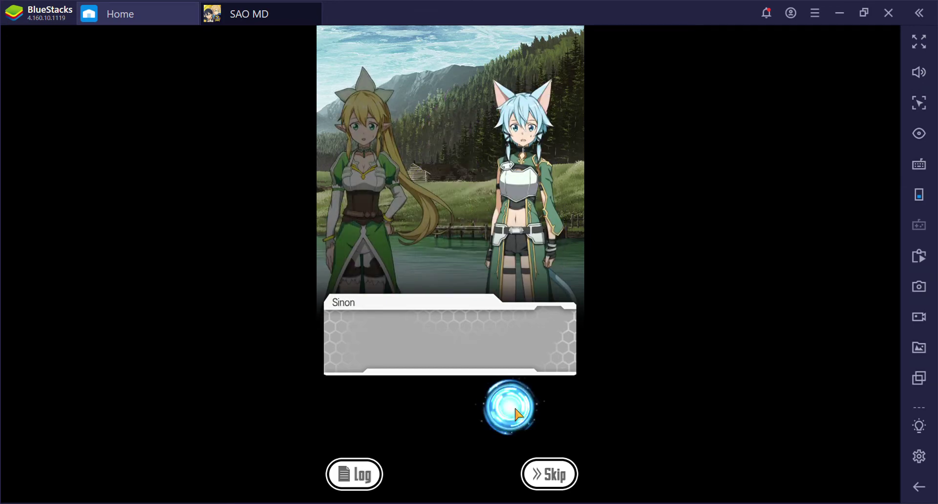
click(517, 416)
click(515, 407)
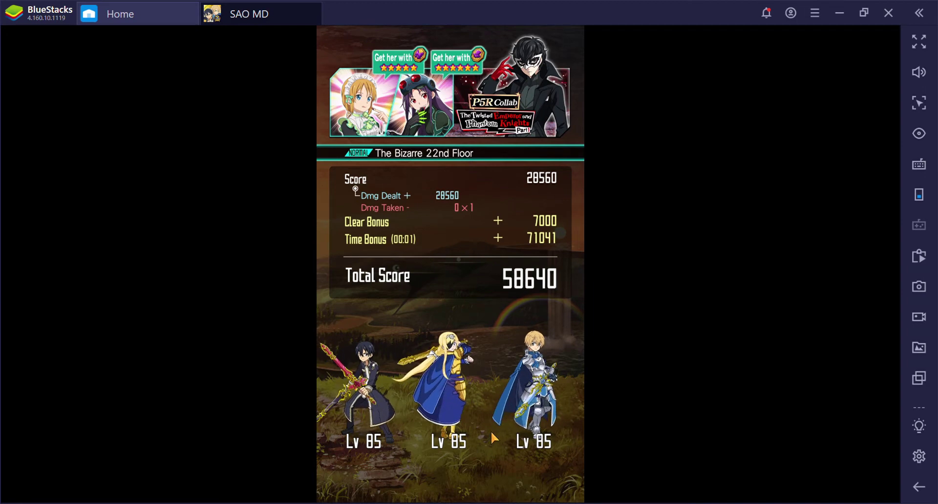
Page through the battle score, rank comparison, Col and item tally, event points and received reward.
click(477, 437)
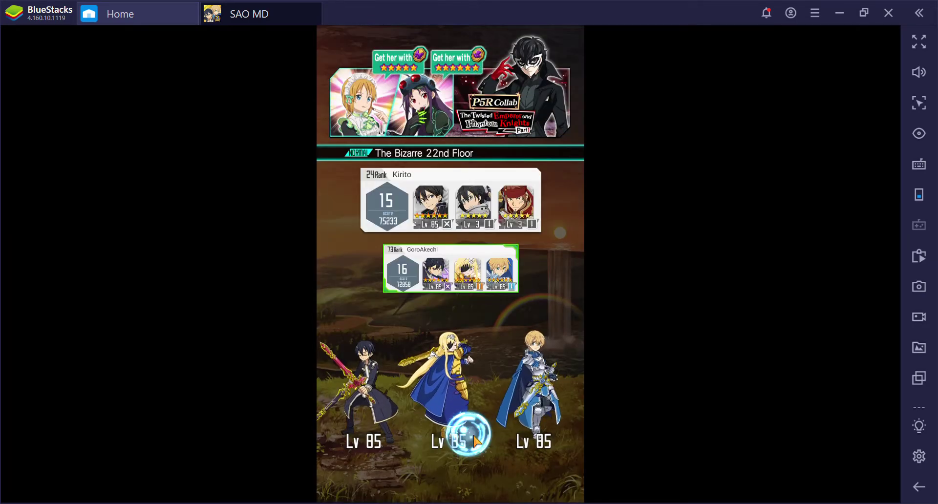
click(450, 472)
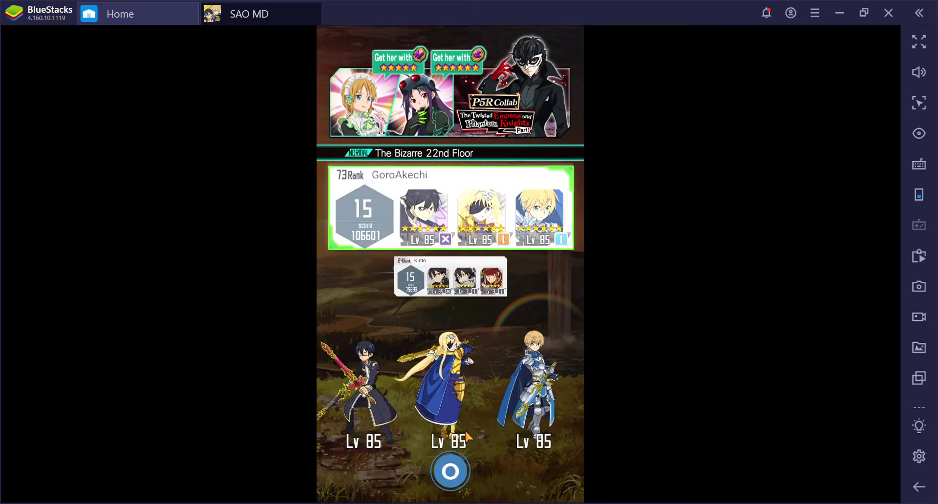
click(449, 464)
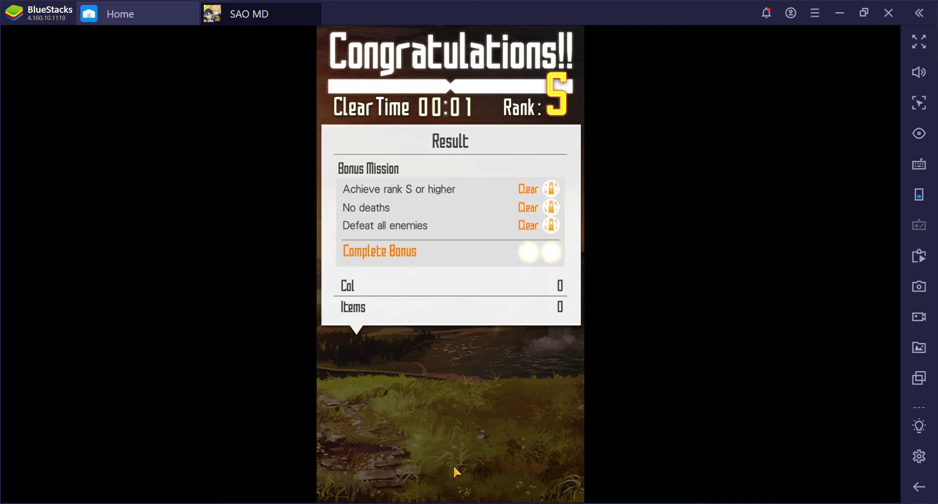
click(449, 469)
click(450, 463)
click(449, 414)
click(451, 338)
click(451, 374)
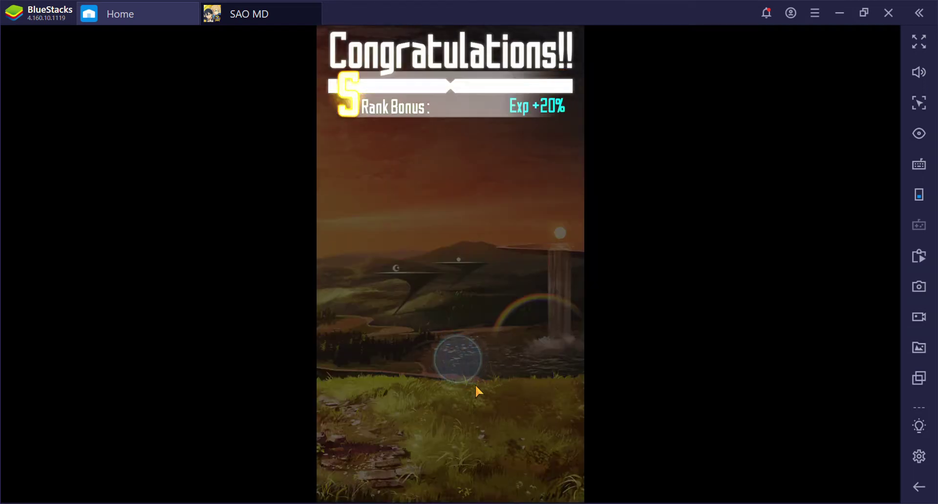
Finish the experience summary, take Col x330 from the middle chest, and confirm the next quest.
click(452, 469)
click(448, 474)
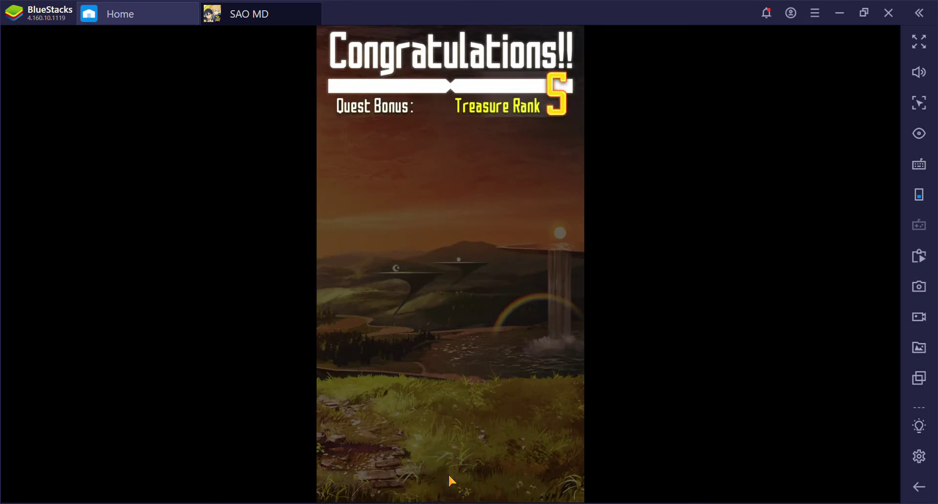
click(449, 475)
click(451, 333)
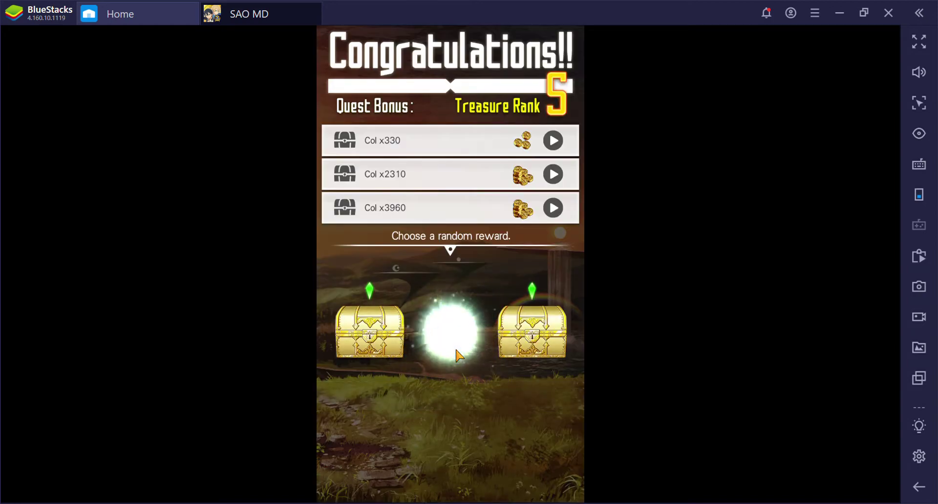
click(458, 354)
click(451, 338)
click(365, 482)
click(411, 443)
click(501, 367)
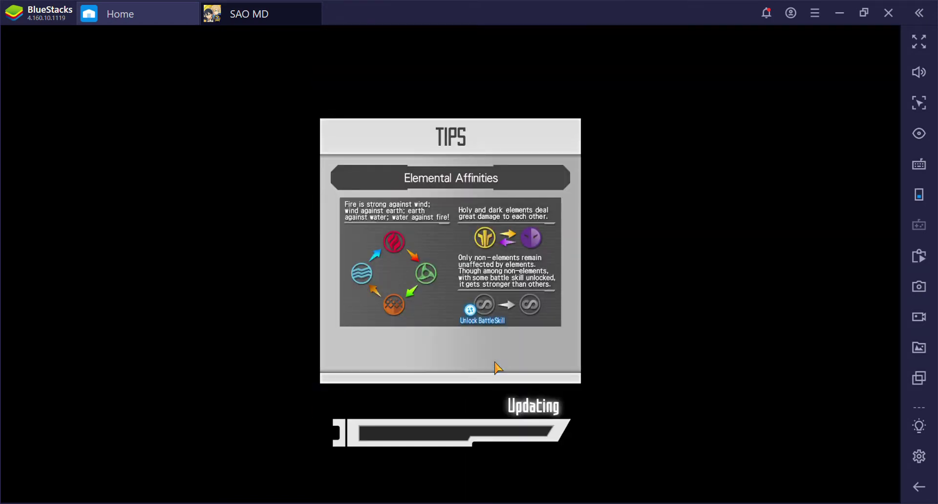
Read the opening lines from Leafa, Asuna and Sinon about logging off, up to Oracle on return points.
click(496, 360)
click(499, 399)
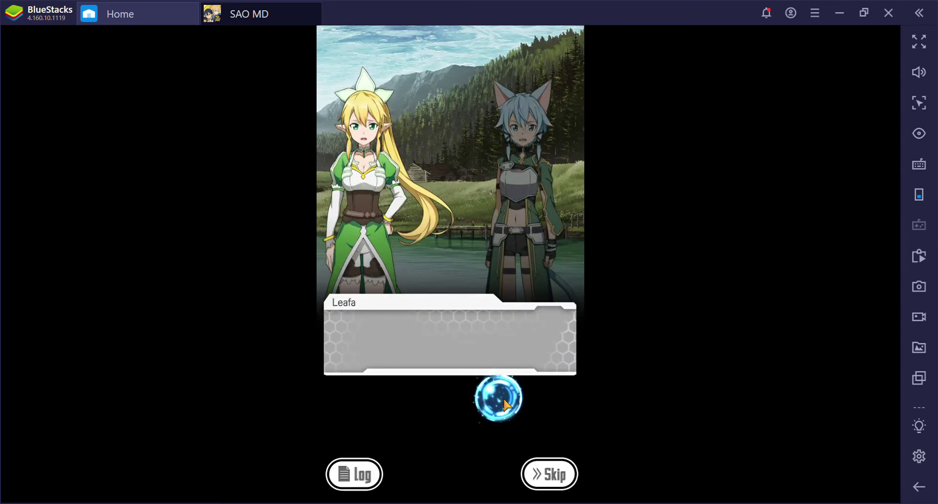
click(482, 421)
click(482, 421)
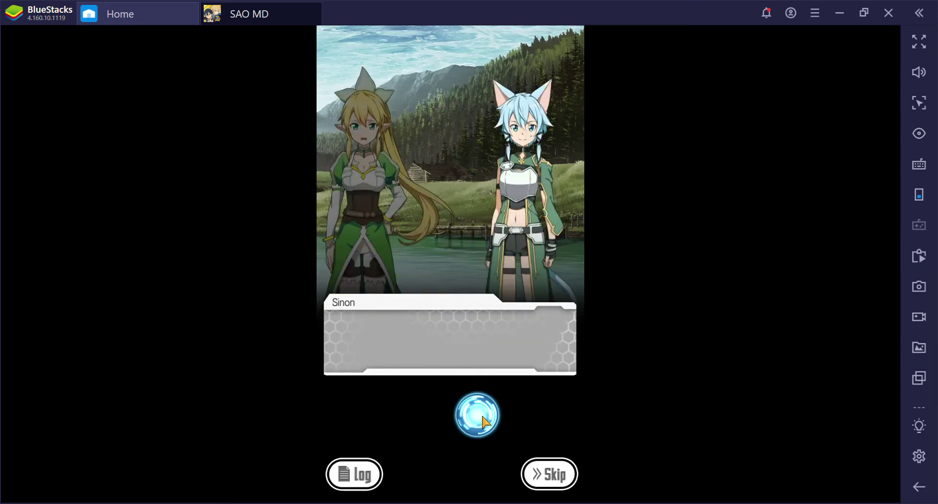
click(482, 421)
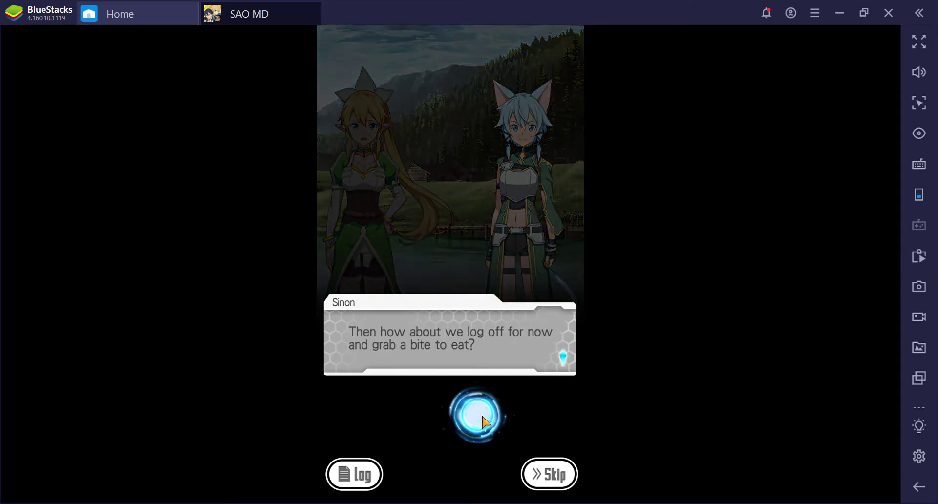
click(482, 421)
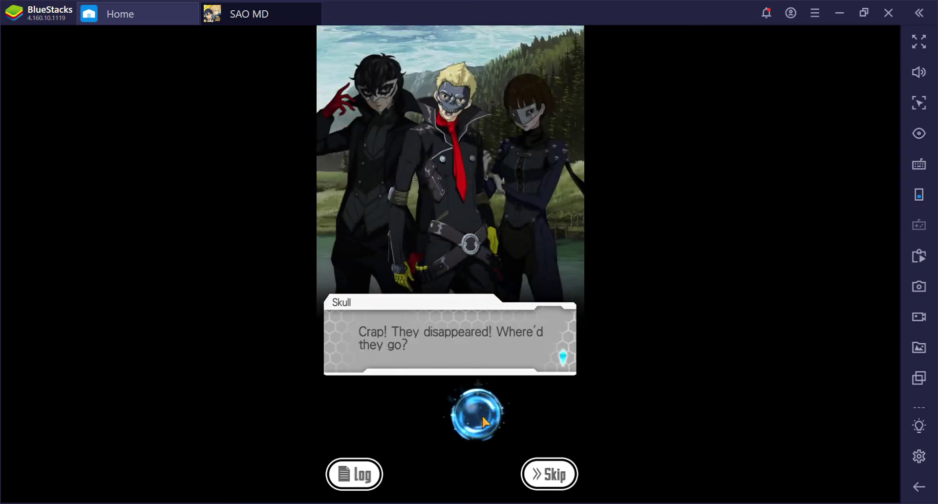
click(482, 421)
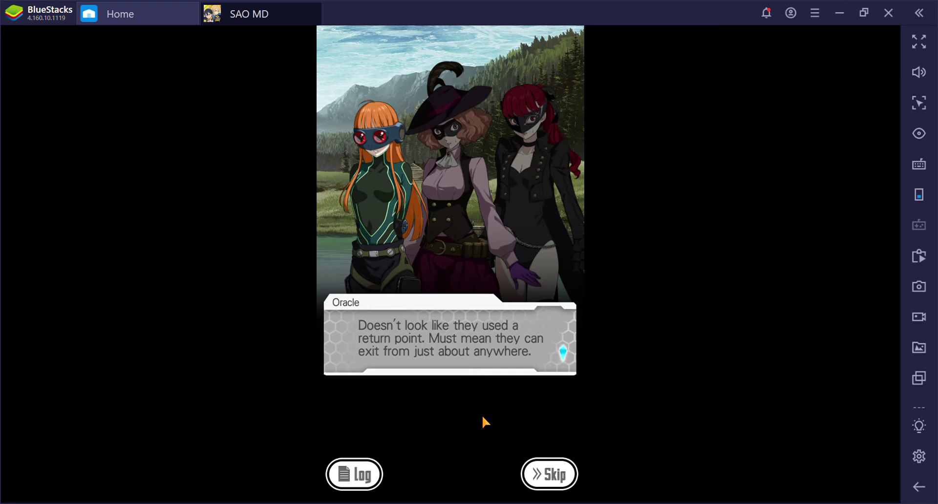
Follow the Phantom Thieves' discussion from Fox and Noir through Joker questioning Oracle about avatars.
click(481, 421)
click(481, 421)
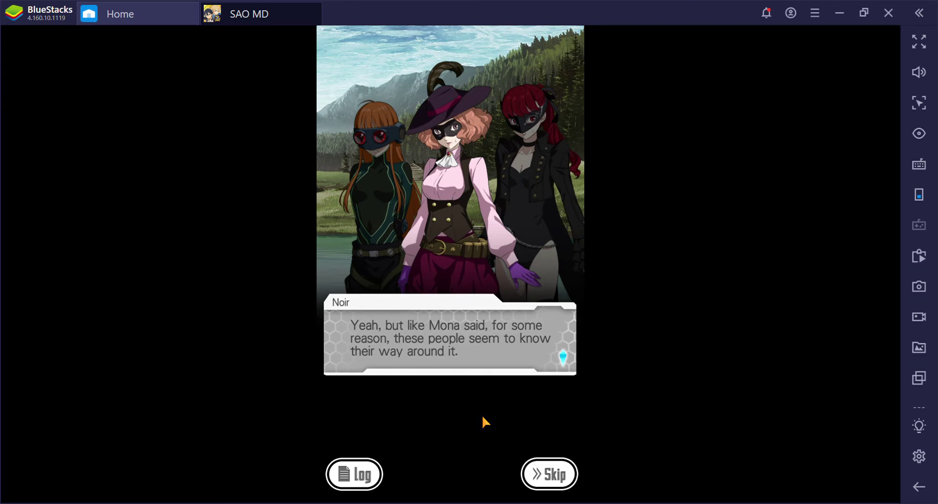
click(480, 422)
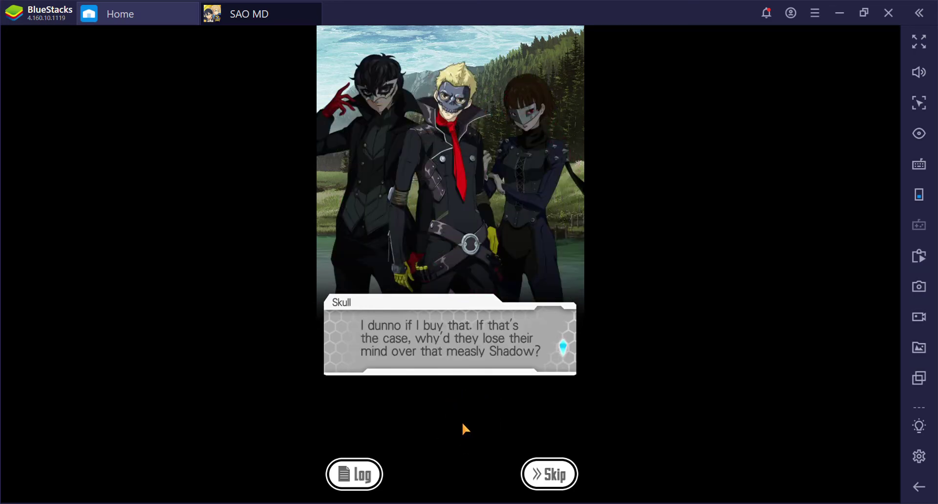
click(462, 422)
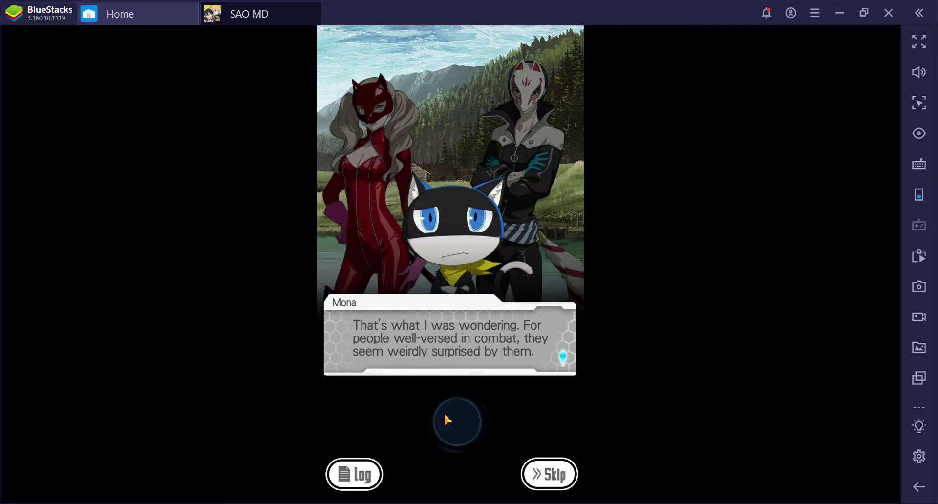
click(475, 418)
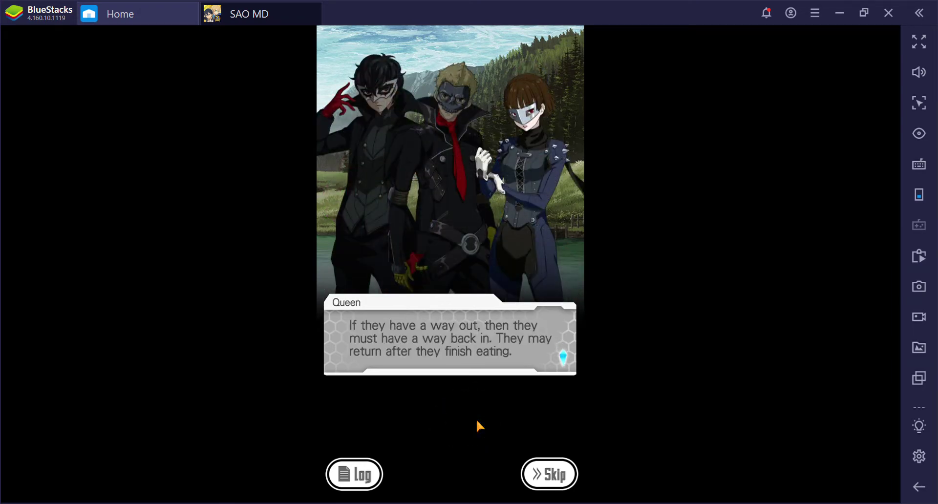
click(476, 419)
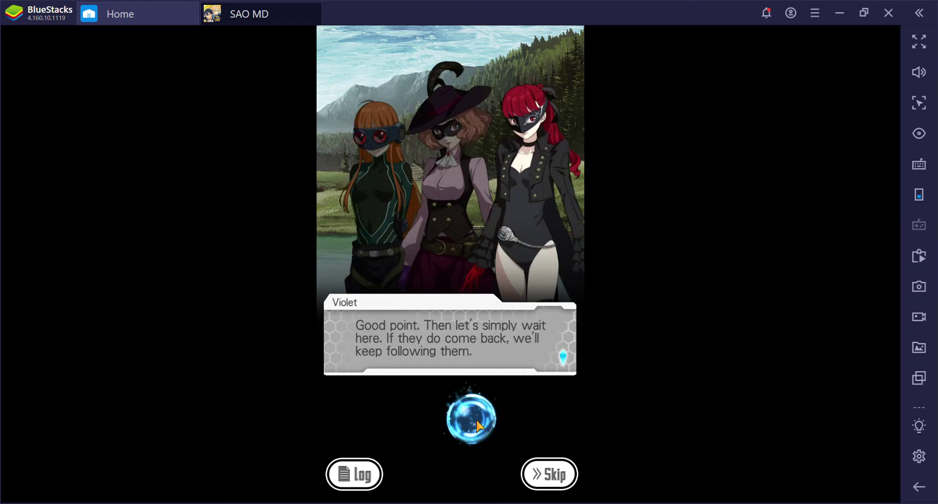
click(476, 419)
click(476, 419)
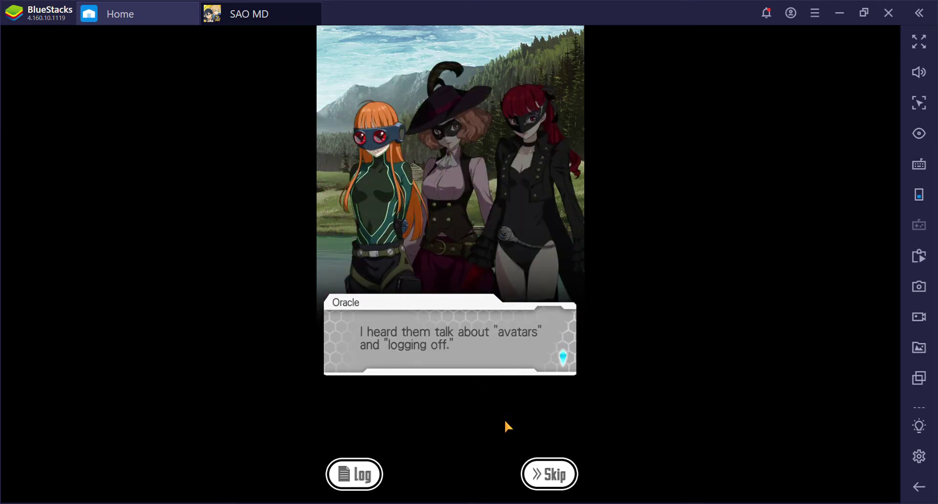
click(505, 419)
click(481, 419)
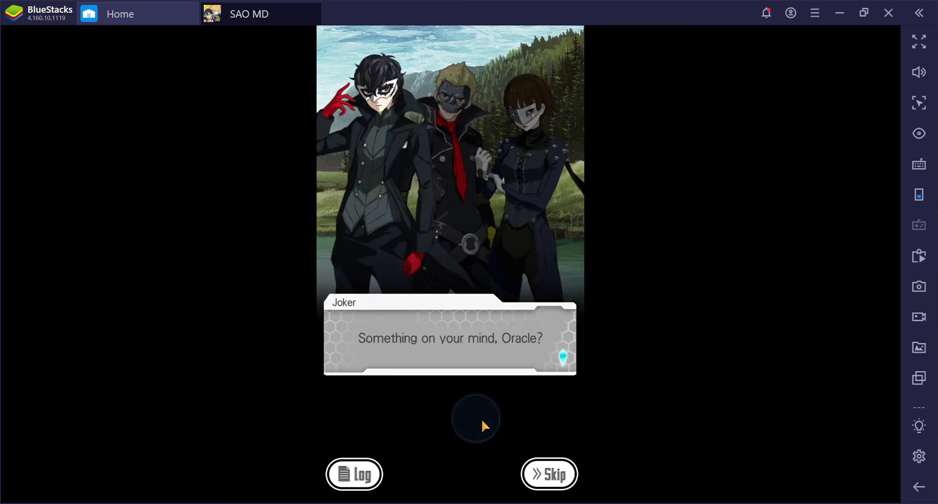
click(482, 419)
Advance from Oracle's line to the 25th Floor, where Kirito recalls the tough boss.
click(482, 418)
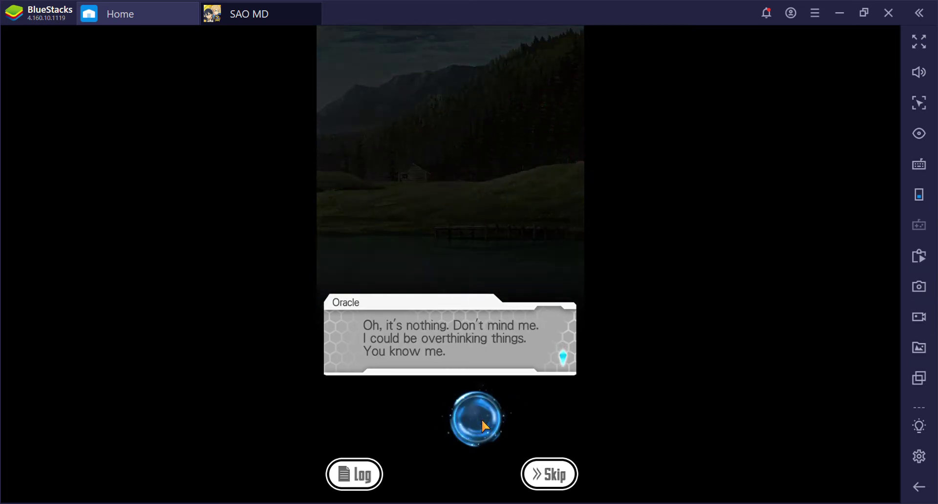
click(476, 416)
click(486, 411)
click(489, 415)
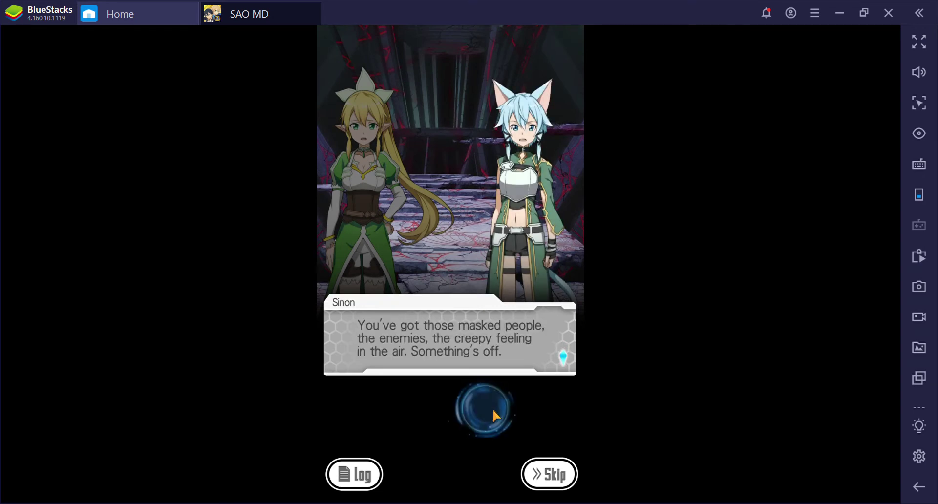
click(504, 405)
click(503, 407)
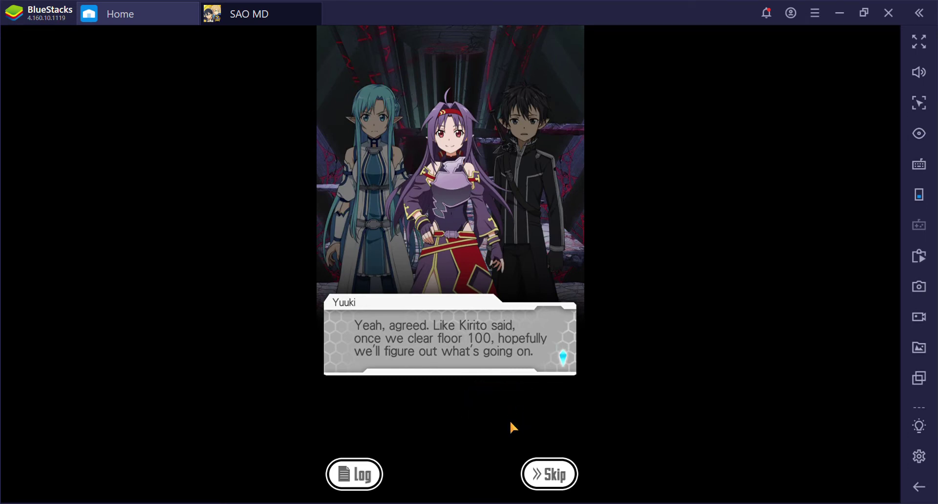
click(510, 420)
click(509, 420)
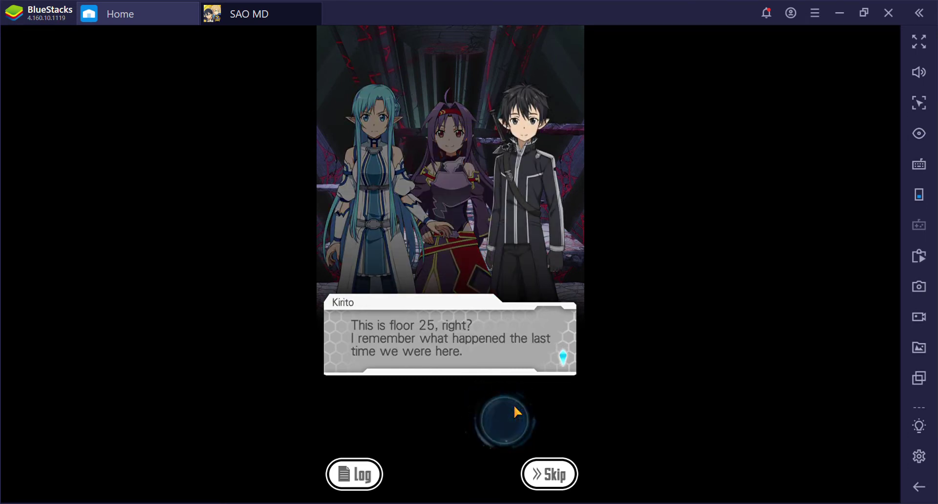
click(516, 412)
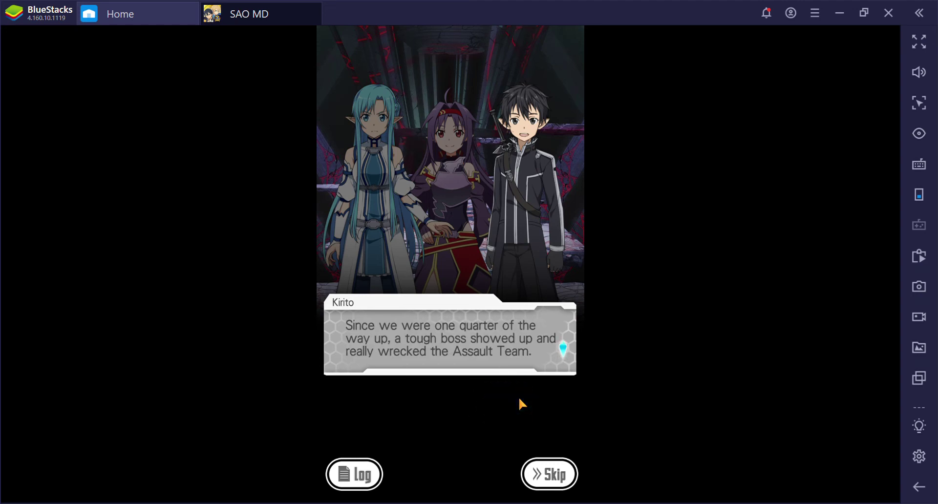
Read through Asuna's, Sinon's, Kirito's and the soldier's lines into the next scene.
click(515, 398)
click(515, 400)
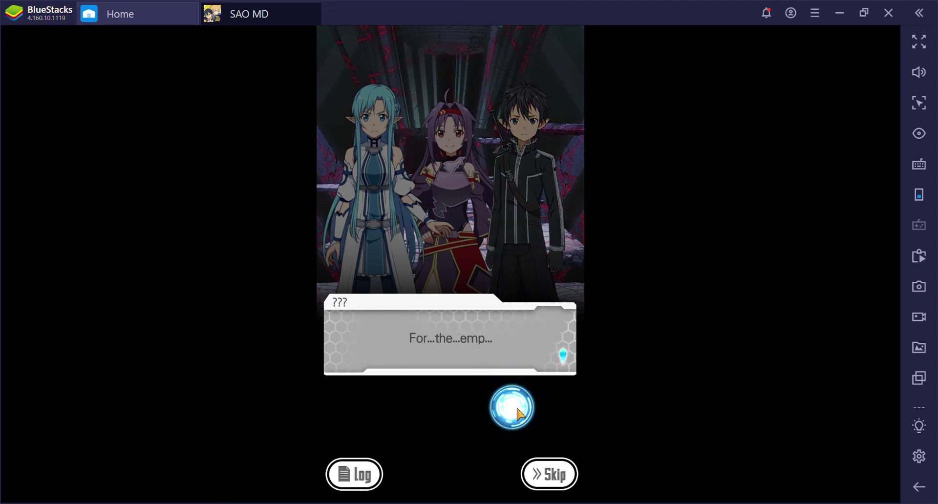
click(519, 414)
click(519, 414)
click(519, 414)
click(518, 414)
click(518, 414)
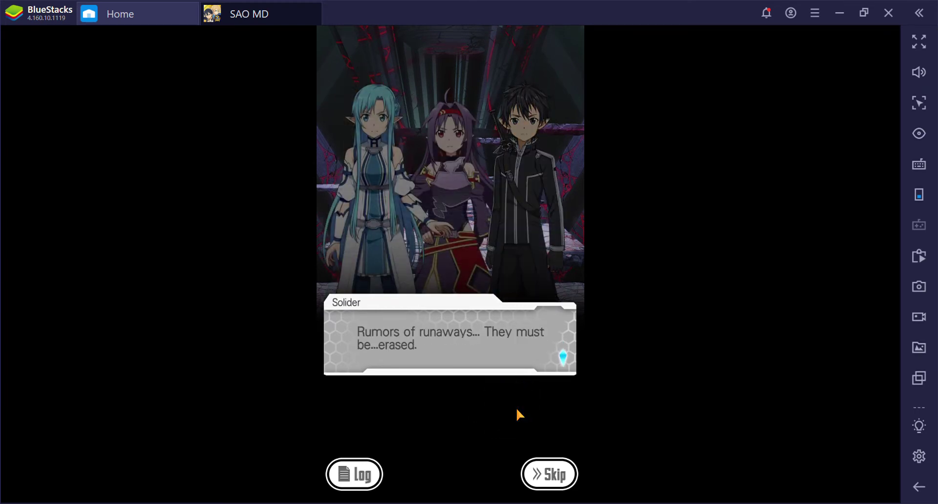
click(518, 414)
click(518, 415)
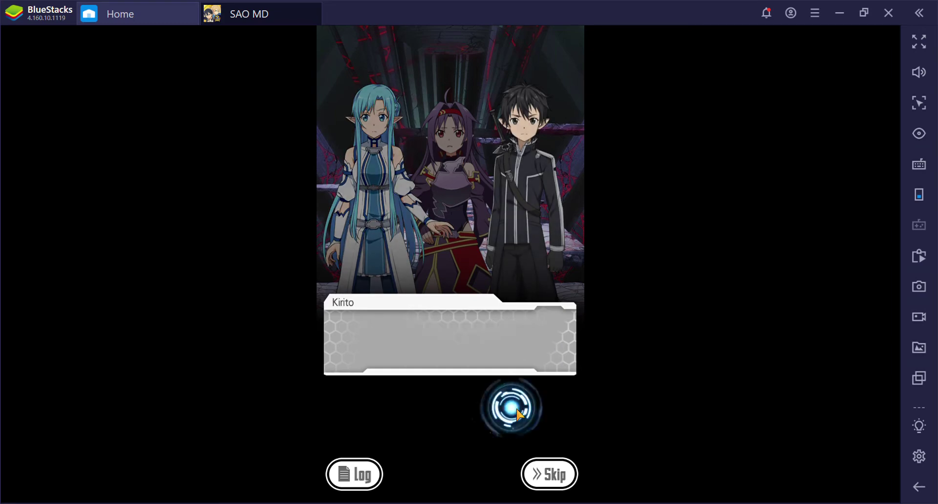
click(519, 414)
click(518, 414)
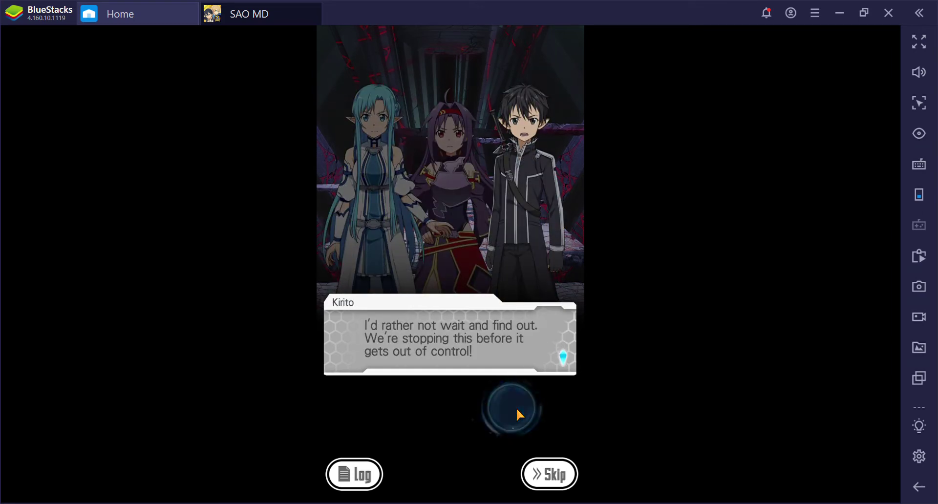
click(518, 414)
click(514, 414)
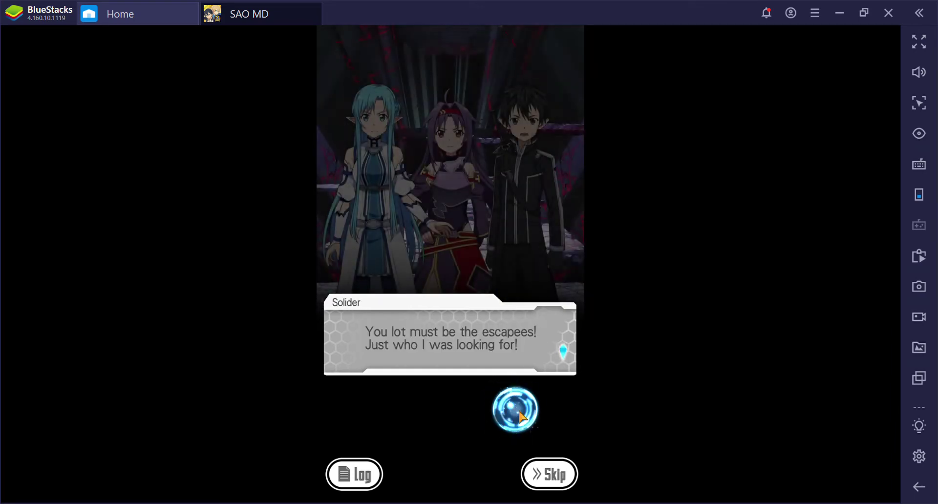
Advance through Leafa's line, Kirito's question and Asuna's line to the next scene.
click(504, 413)
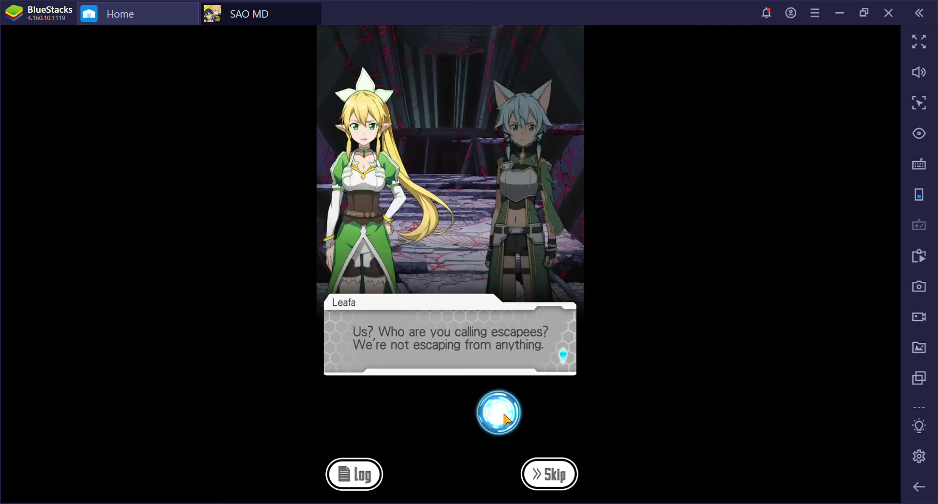
click(504, 413)
click(503, 413)
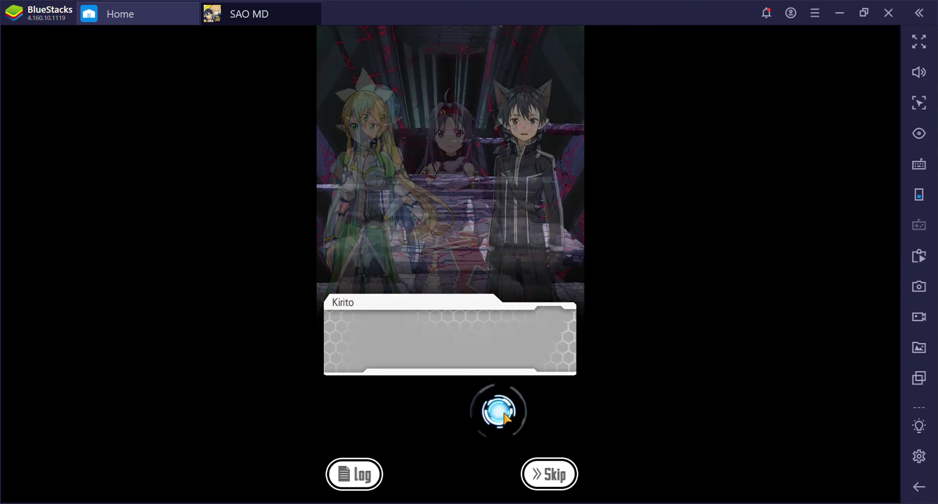
click(504, 413)
click(503, 411)
click(504, 411)
Read the Phantom Thieves' lines from Panther, Violet, Mona, Oracle, Noir, Fox and Queen.
click(502, 405)
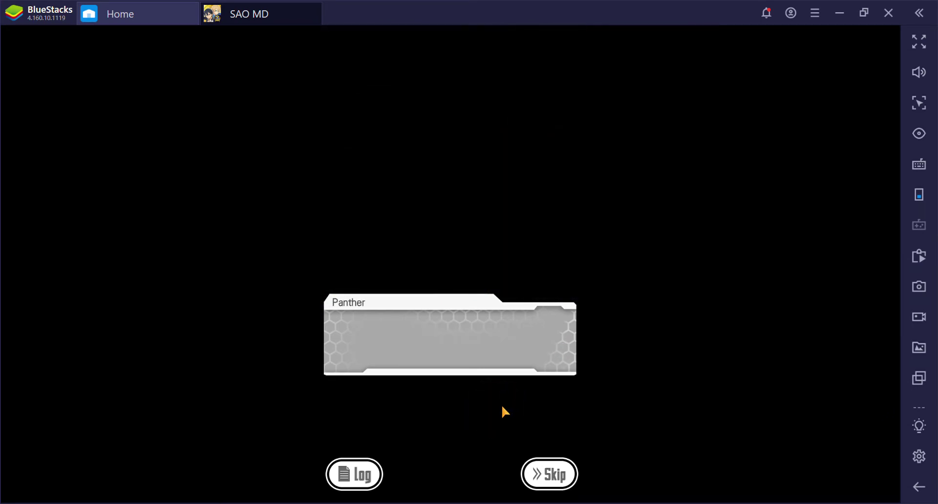
click(503, 414)
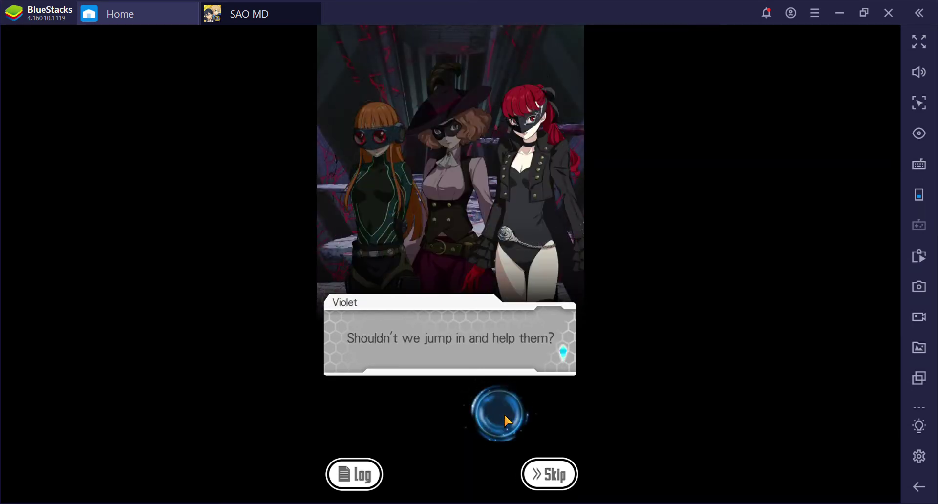
click(498, 418)
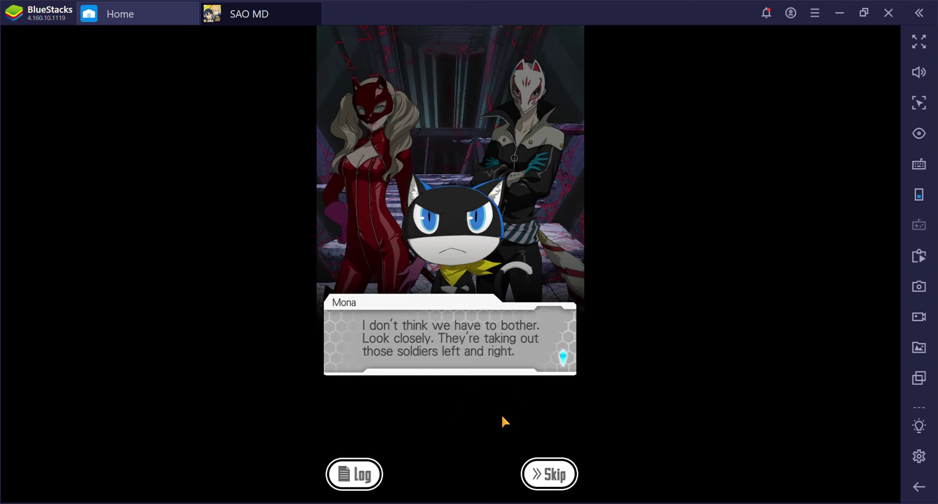
click(501, 414)
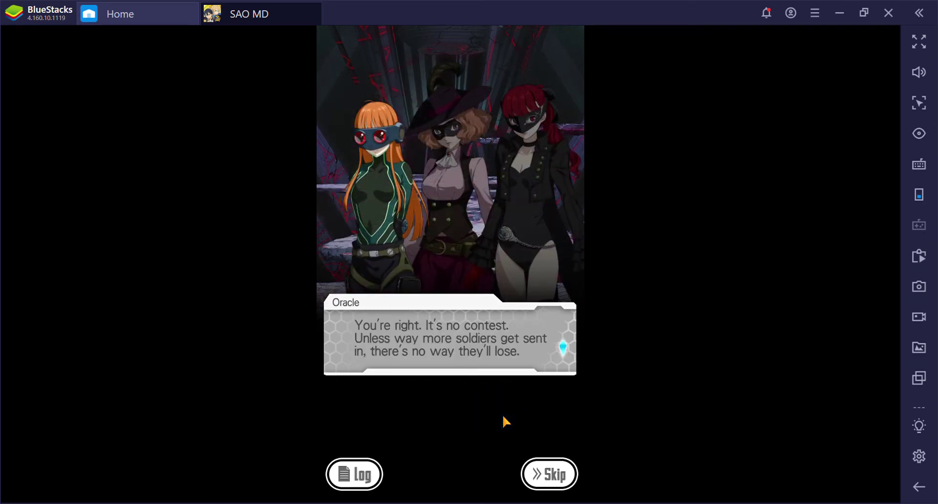
click(502, 414)
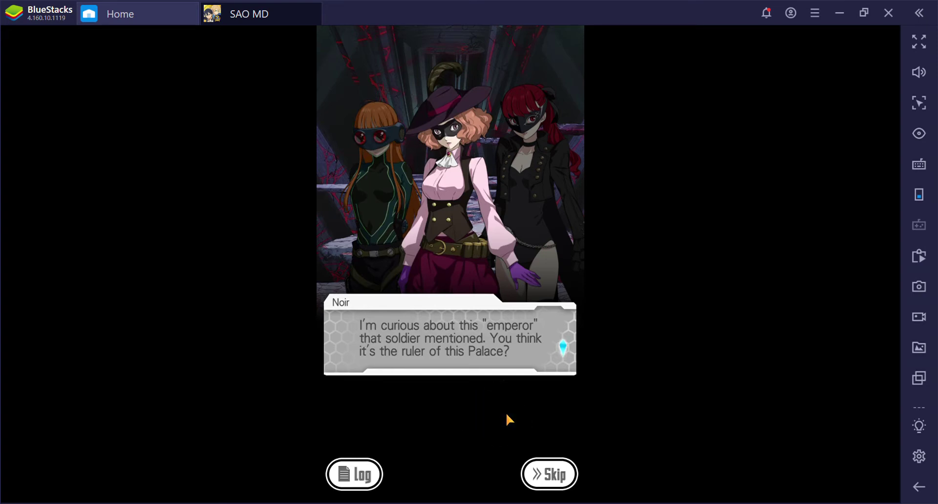
click(505, 412)
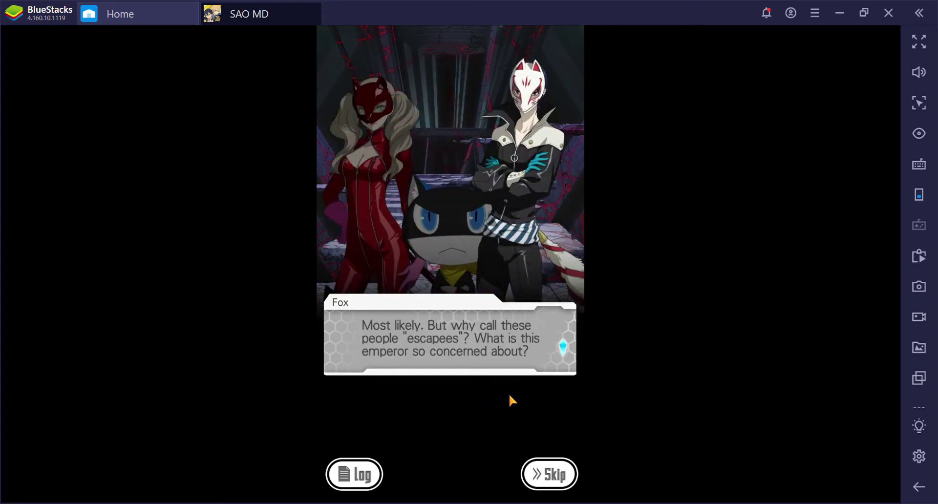
click(510, 397)
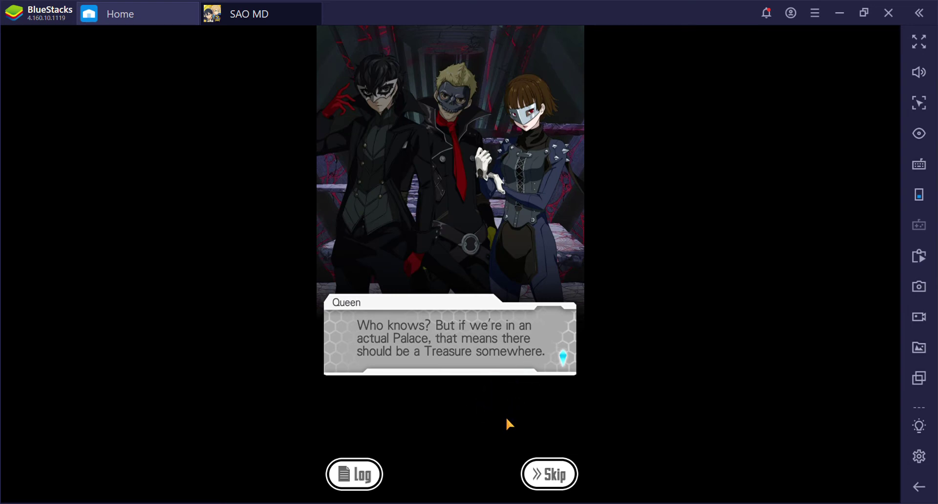
Finish the Phantom Thieves exchange on Joker's line and dismiss the Get Reward popup.
click(506, 417)
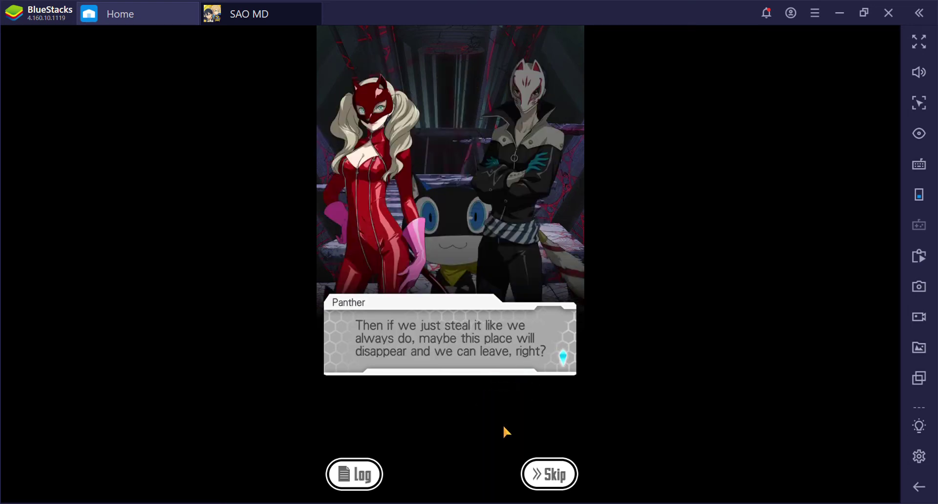
click(506, 426)
click(503, 424)
click(504, 409)
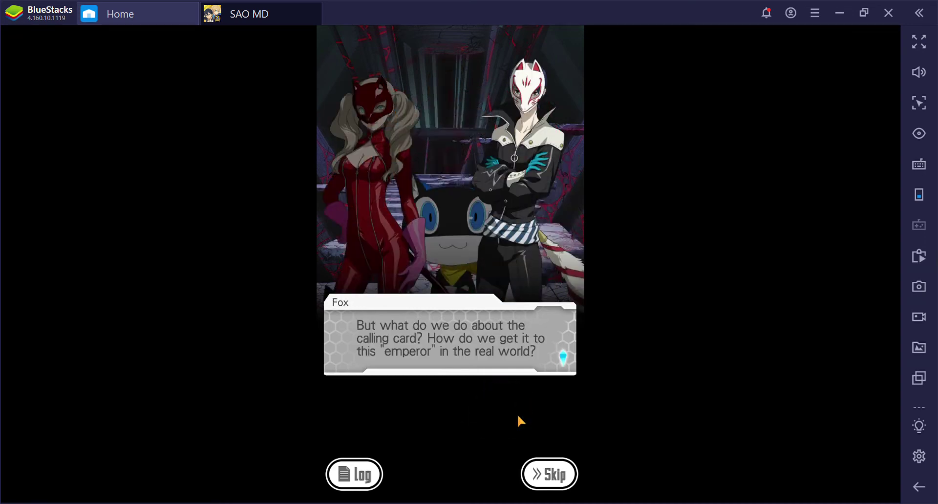
click(517, 414)
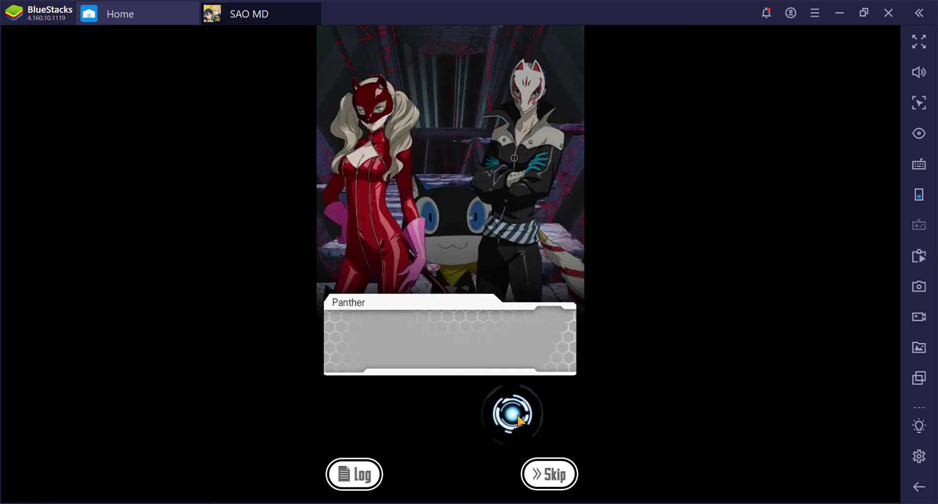
click(517, 415)
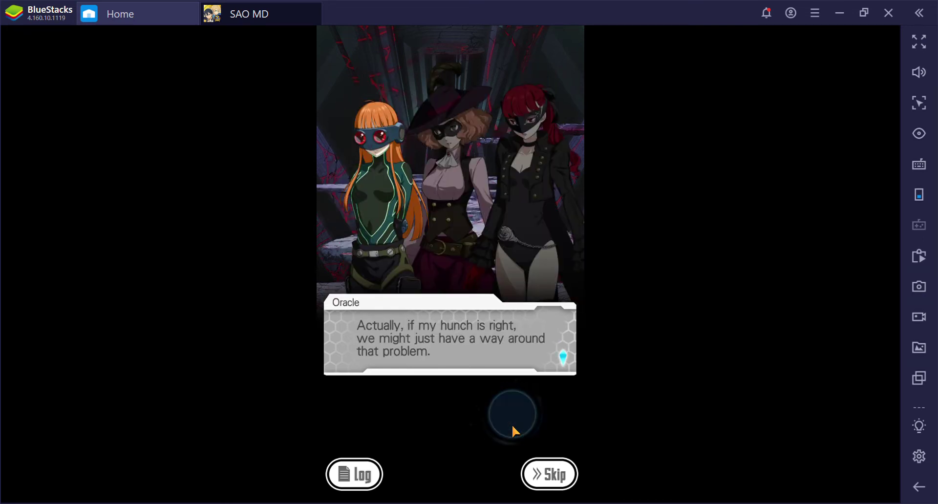
click(512, 424)
click(509, 430)
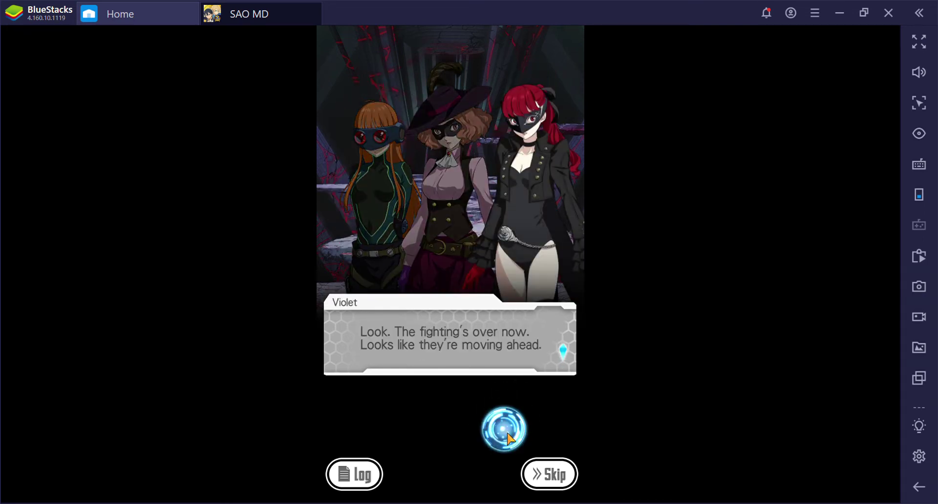
click(516, 420)
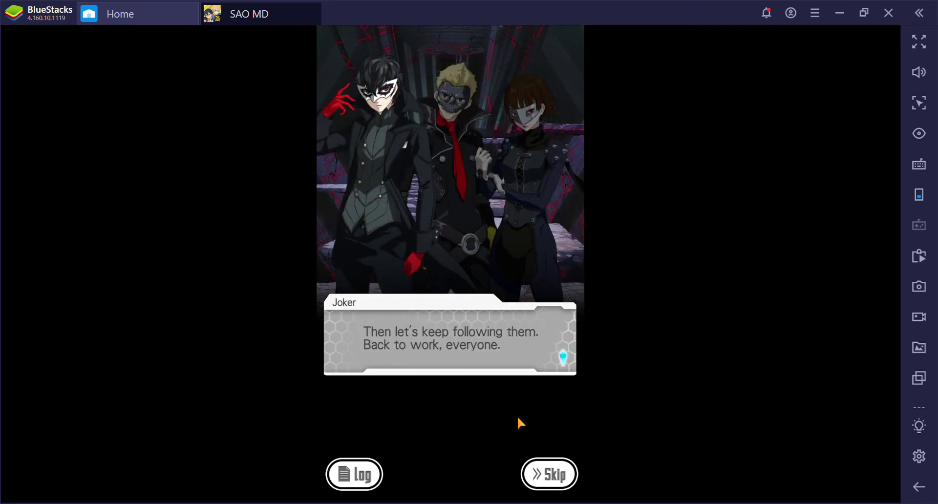
click(517, 416)
click(451, 349)
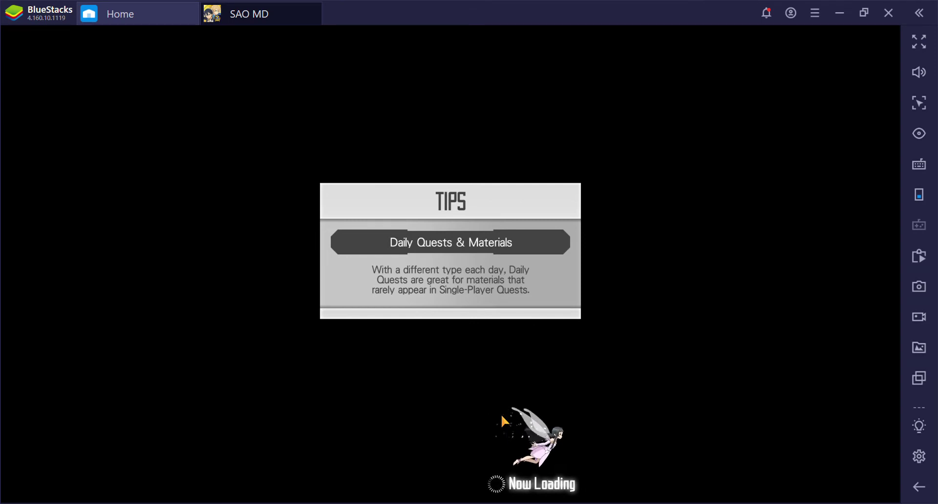
Start the 30th Floor scene and advance through Yuuki's, Kirito's, Asuna's and Sinon's lines.
click(501, 411)
click(502, 401)
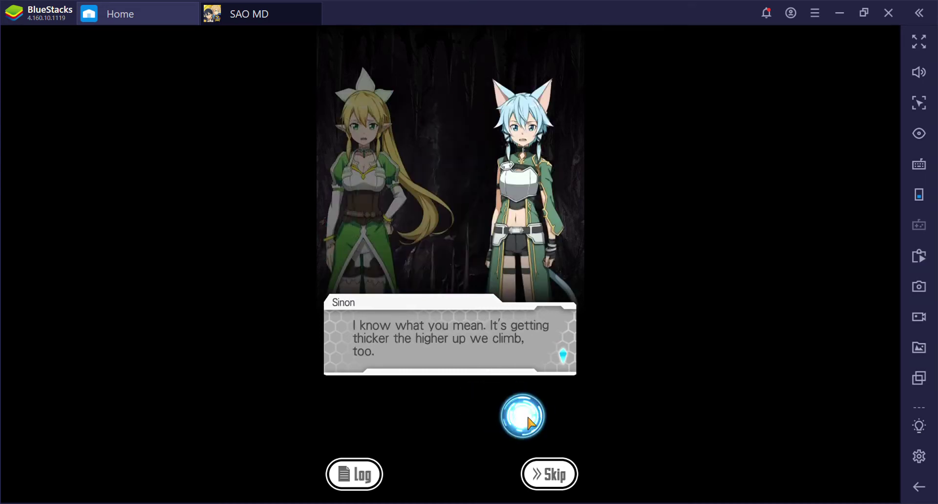
click(524, 417)
click(523, 404)
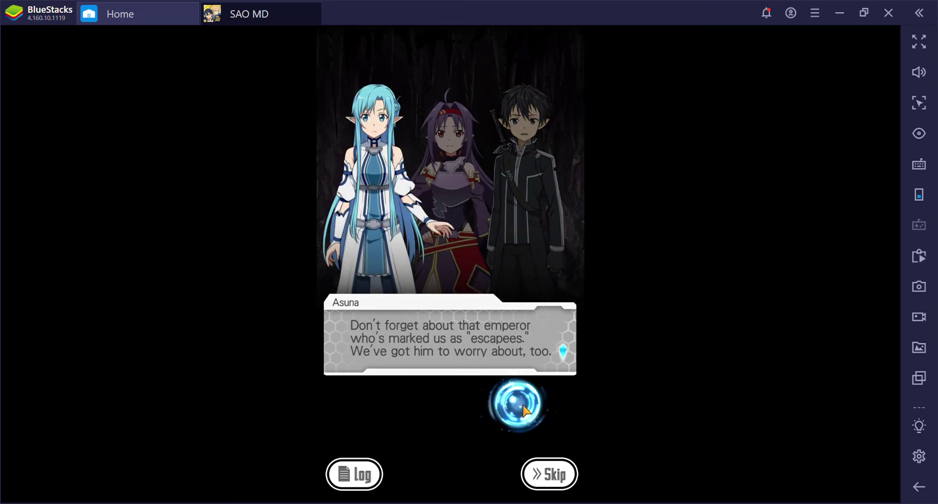
click(523, 404)
click(523, 404)
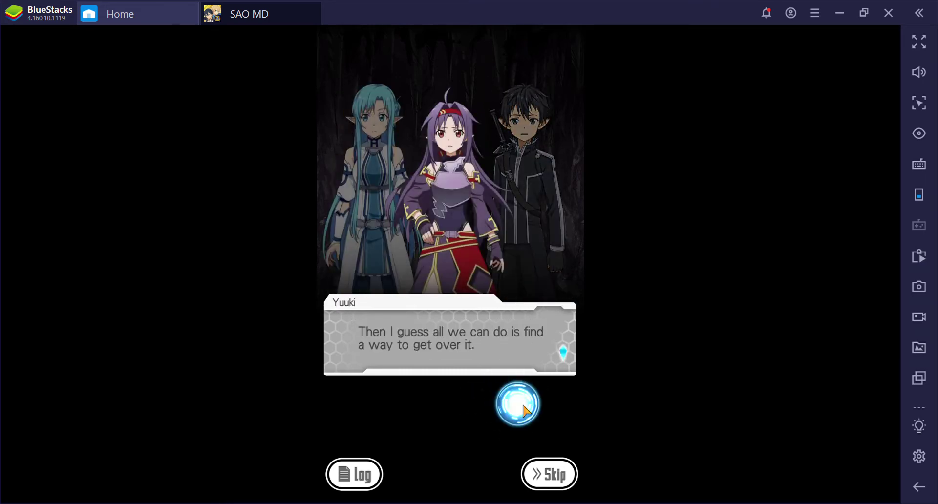
click(522, 403)
click(523, 408)
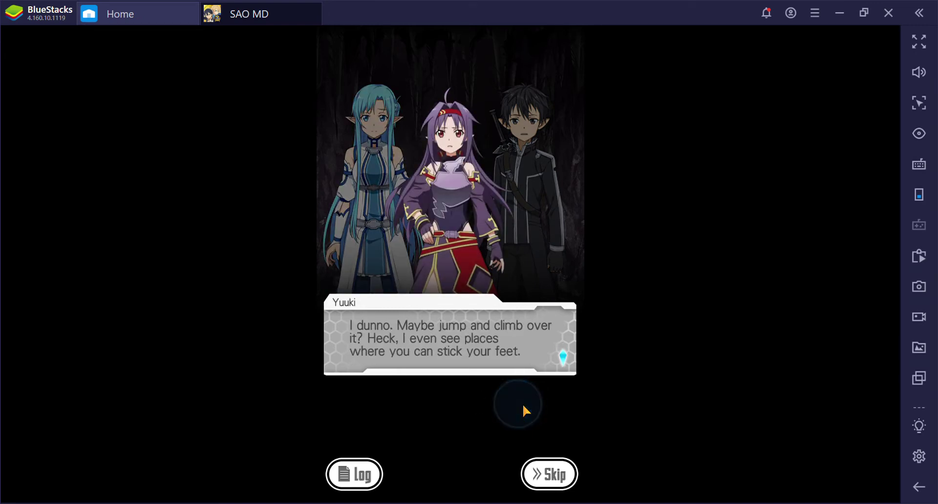
click(523, 404)
click(522, 403)
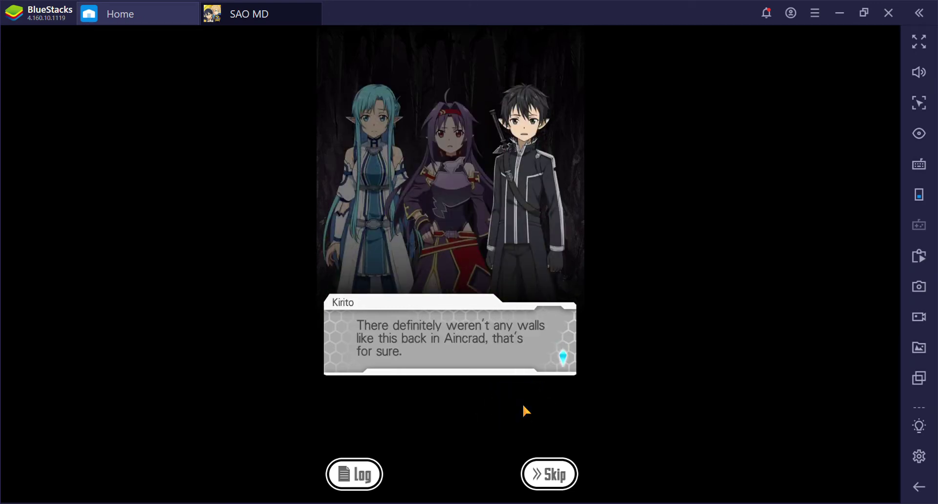
click(523, 404)
click(523, 404)
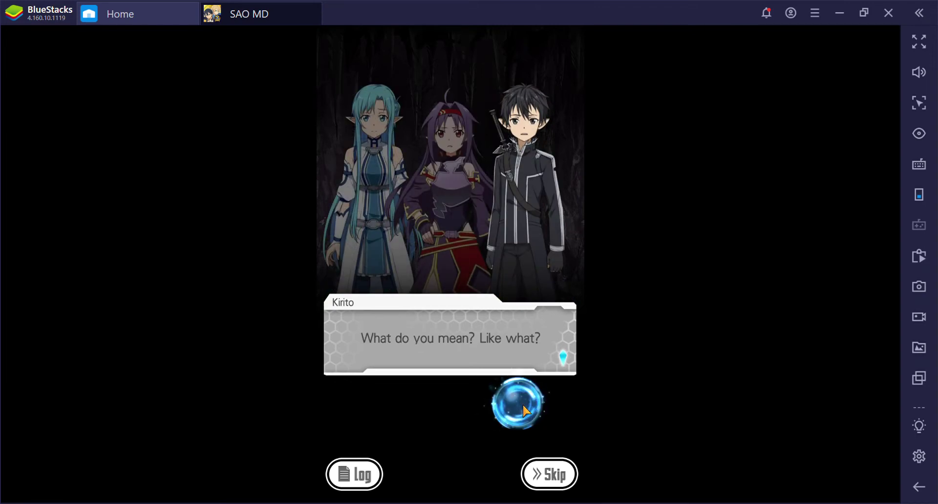
click(522, 404)
click(523, 404)
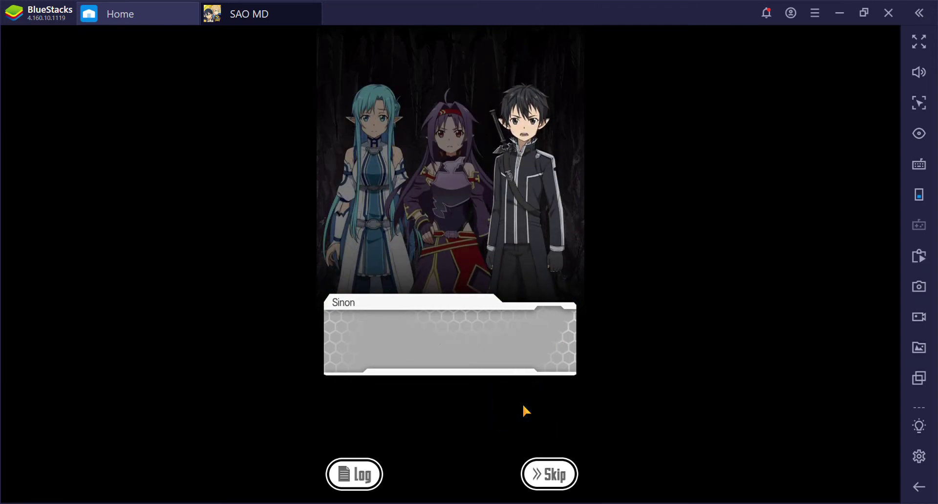
click(522, 405)
Advance through Yuuki's ladder idea, Asuna's reply and Leafa's lines.
click(522, 404)
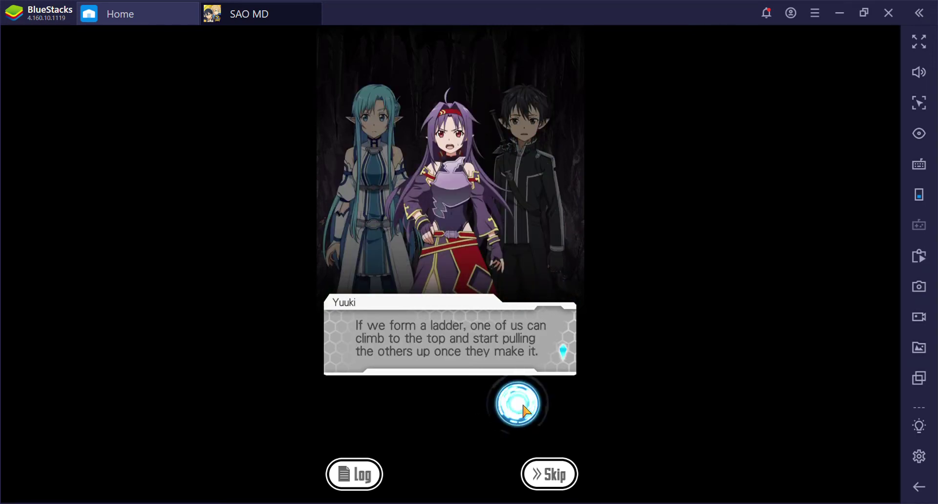
click(523, 403)
click(522, 404)
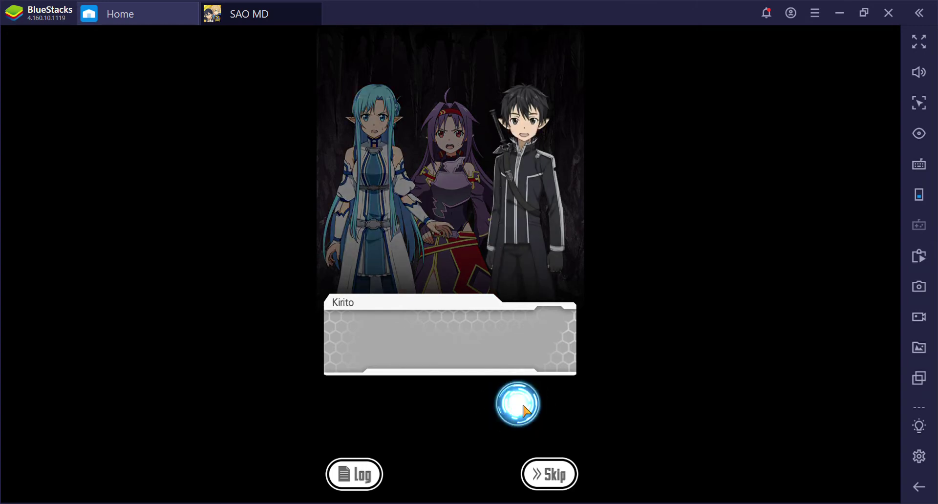
click(523, 404)
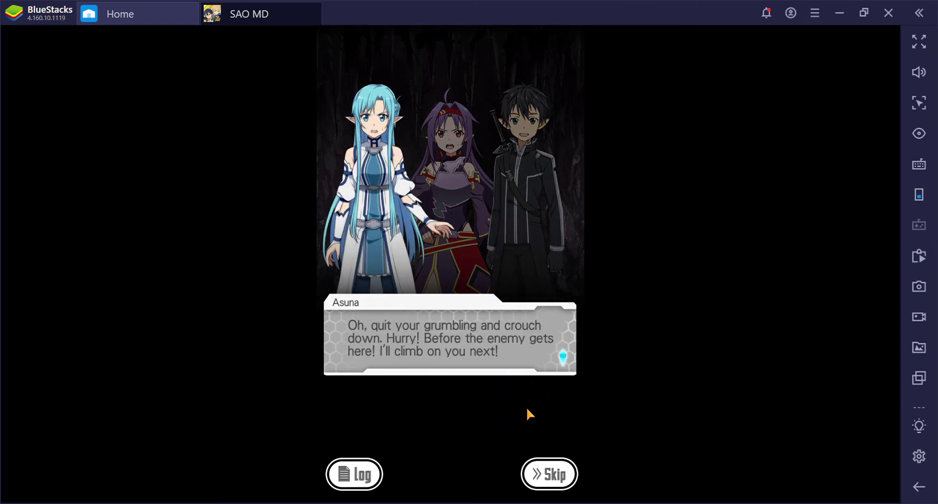
click(528, 408)
click(531, 408)
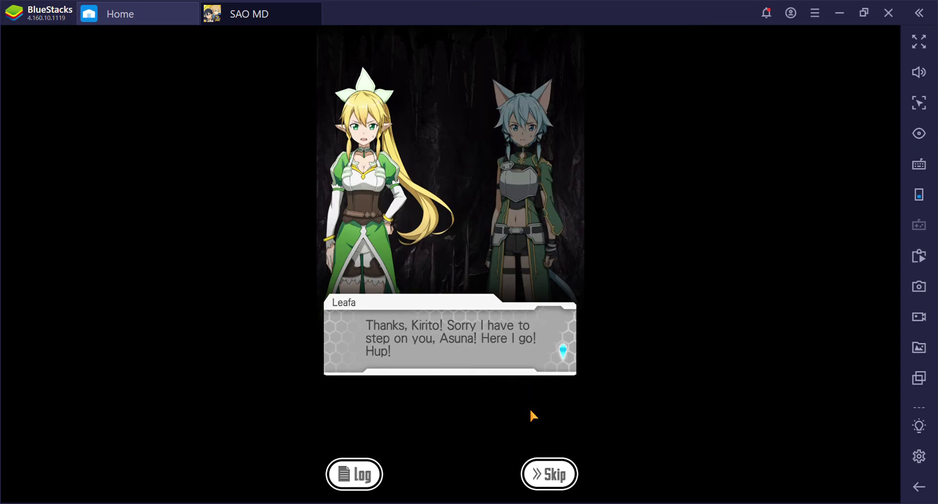
click(531, 408)
click(530, 408)
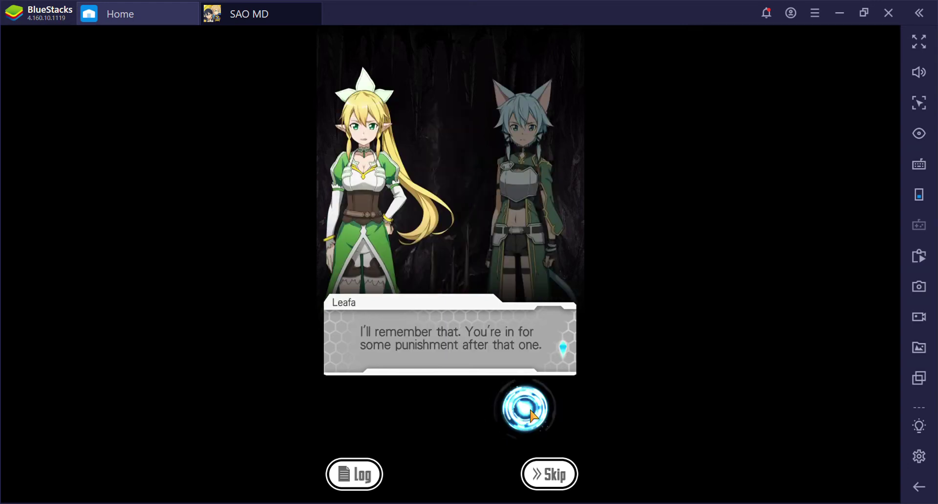
click(530, 408)
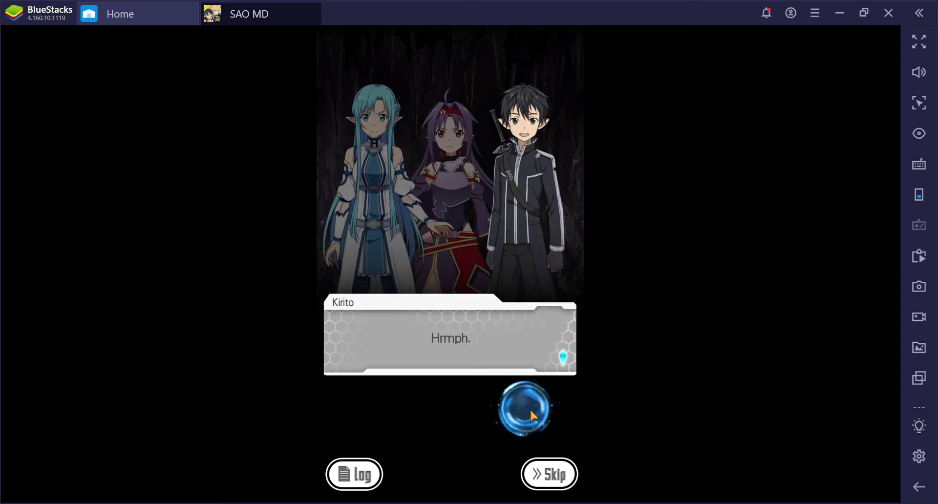
click(531, 408)
click(530, 408)
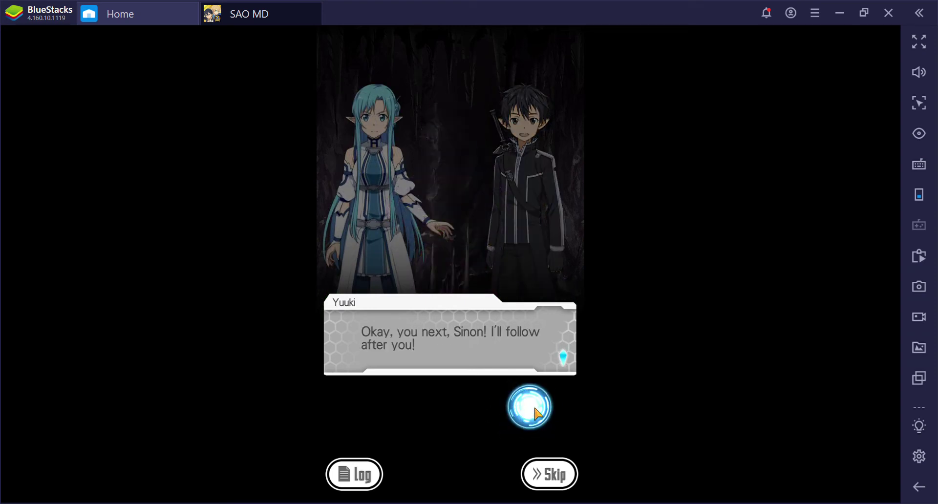
click(535, 394)
Read on through Asuna pulling Kirito up to his closing 'breathe easy' line.
click(540, 398)
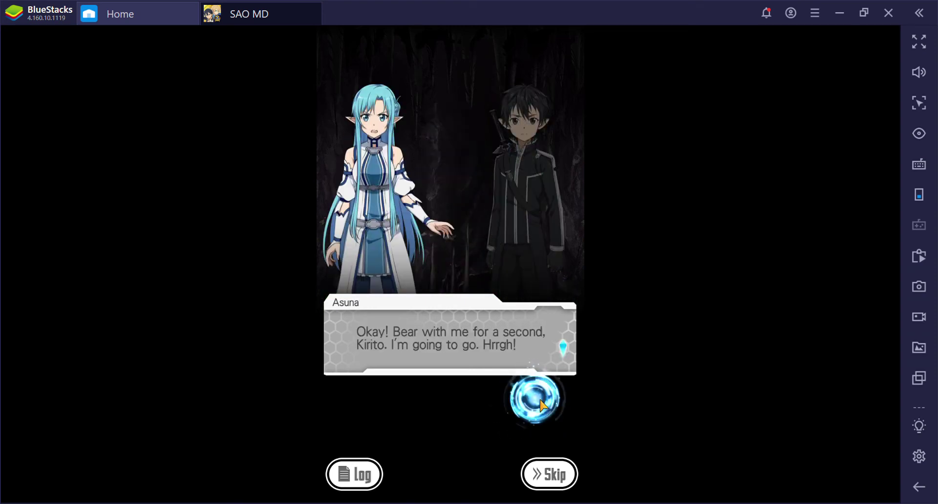
click(540, 398)
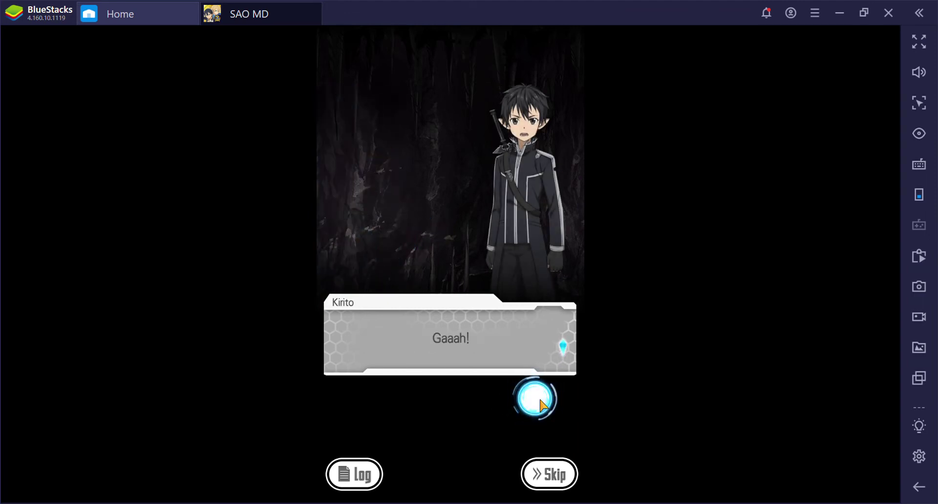
click(540, 398)
click(540, 403)
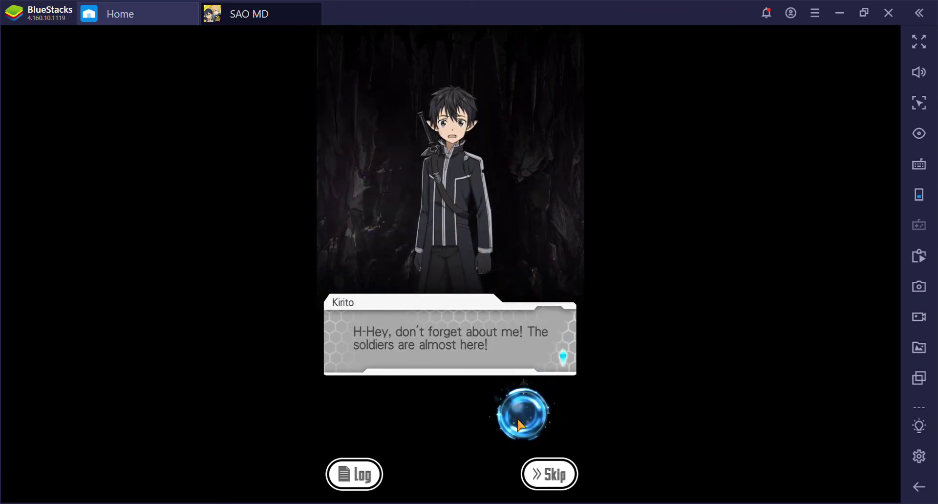
click(499, 424)
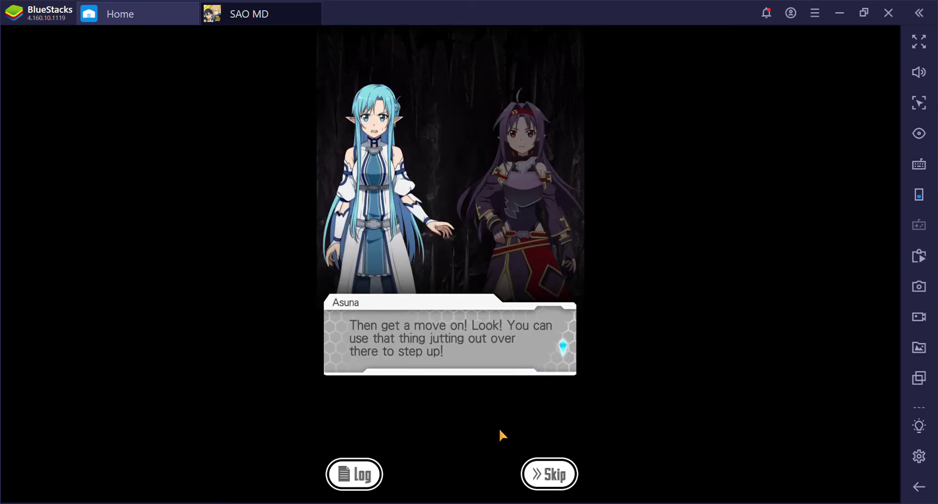
click(499, 424)
click(511, 415)
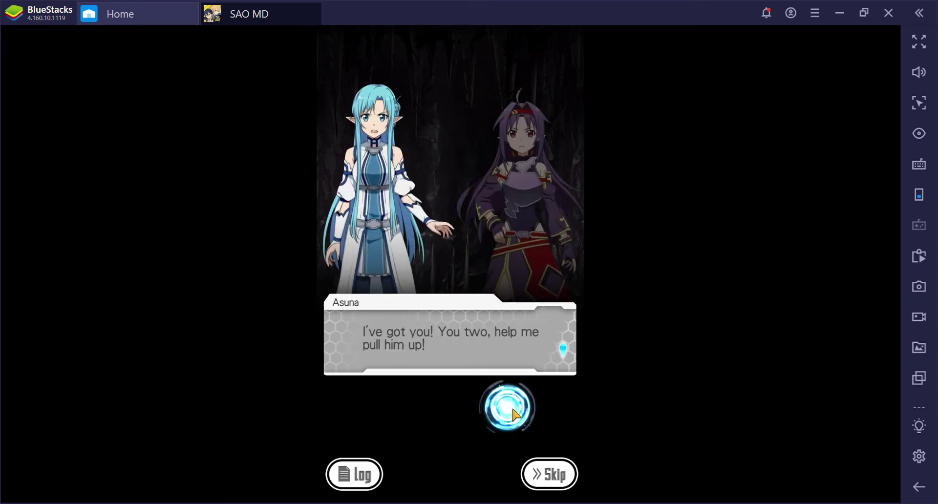
click(512, 408)
click(512, 408)
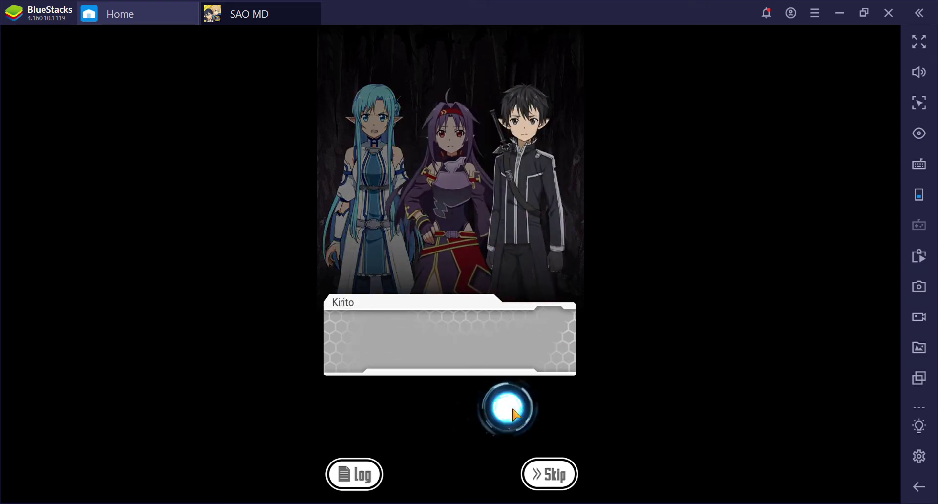
click(517, 412)
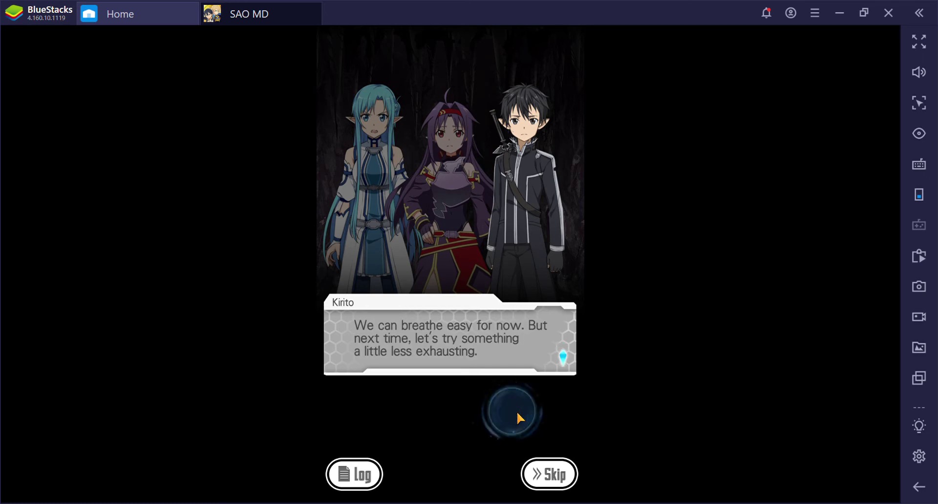
click(517, 412)
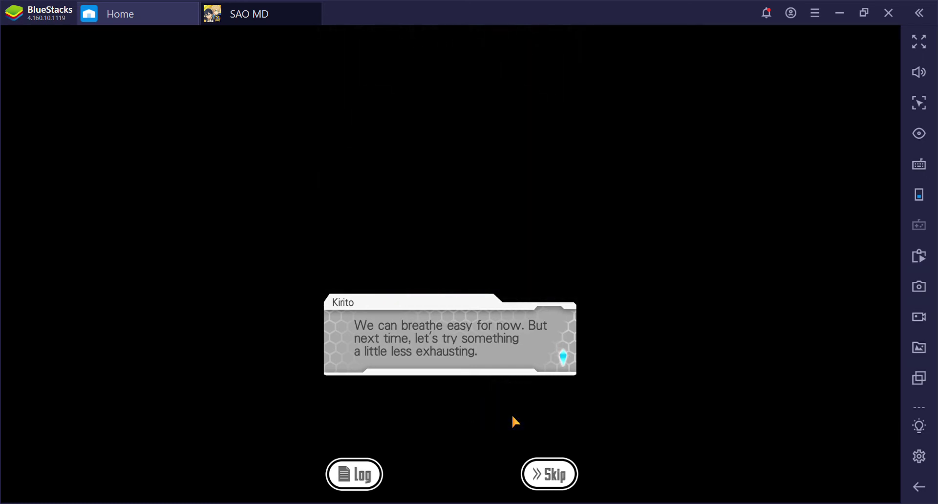
Advance through Panther's line and Joker's reply about the narrow escape.
click(512, 414)
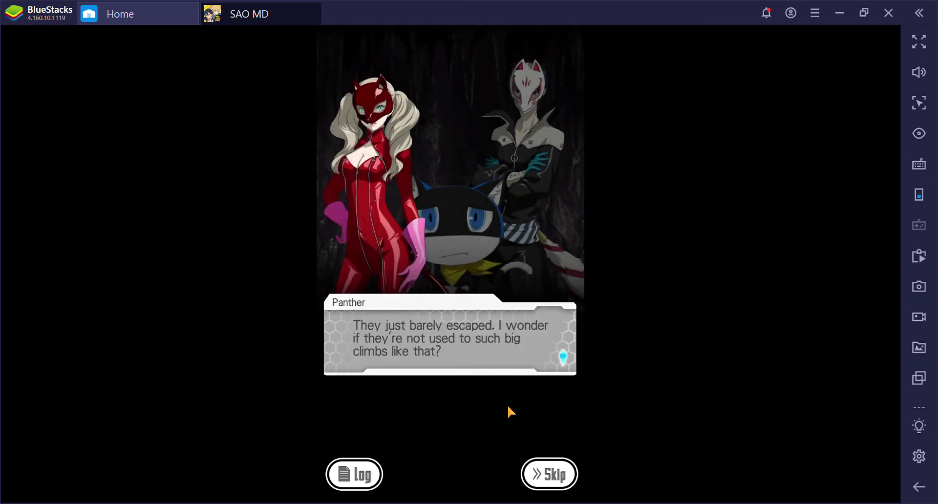
click(512, 414)
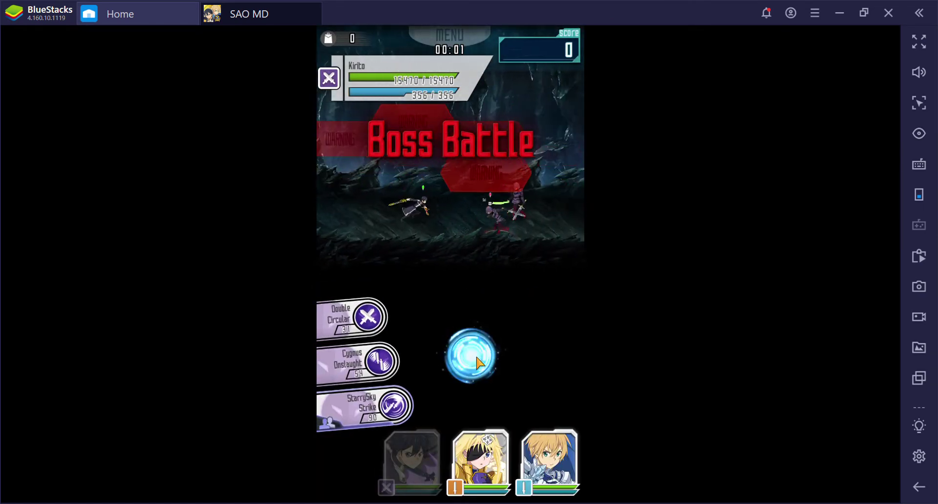
Attack with Kirito, switch in Alice, and finish the boss with a sword skill.
click(473, 357)
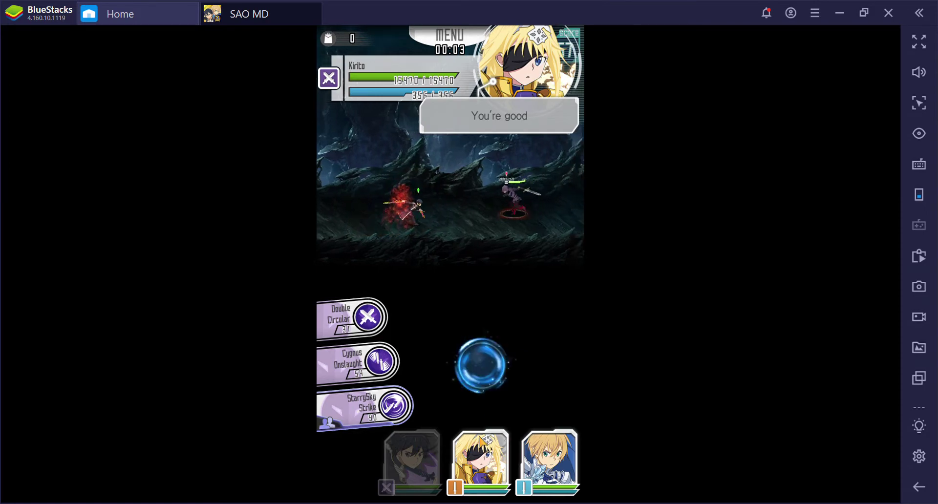
click(482, 444)
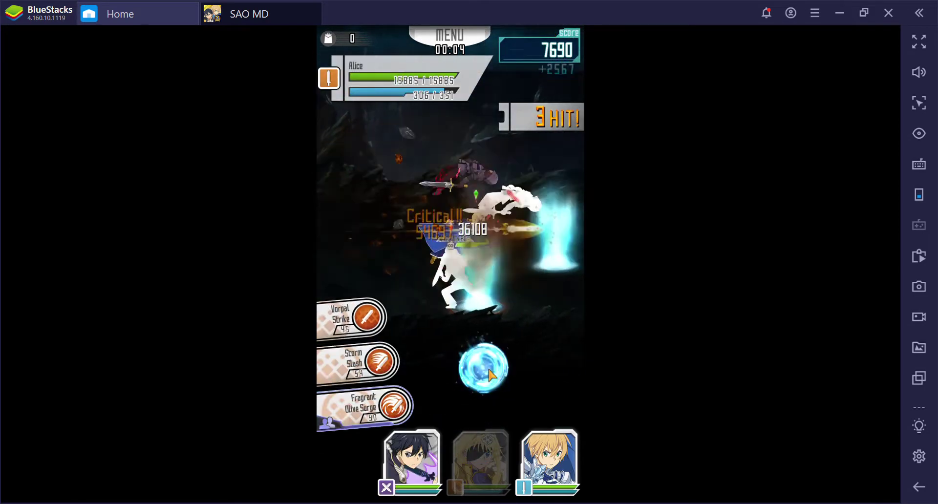
click(493, 375)
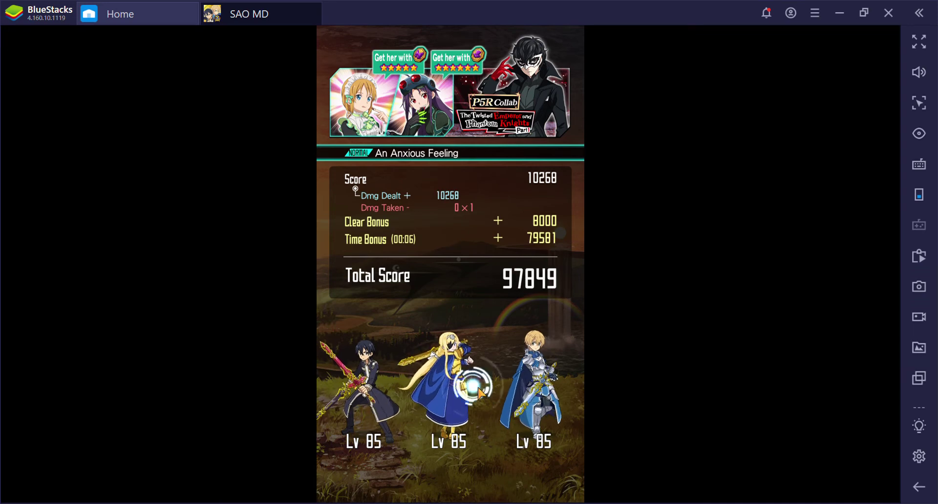
Go through the score summary, bonus missions, event points, HP Shard notice and rank results.
click(480, 392)
click(451, 440)
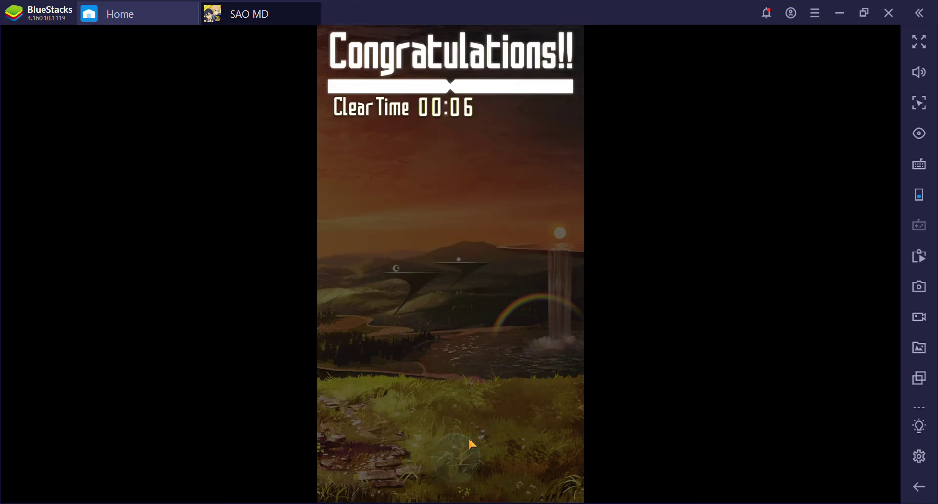
click(467, 366)
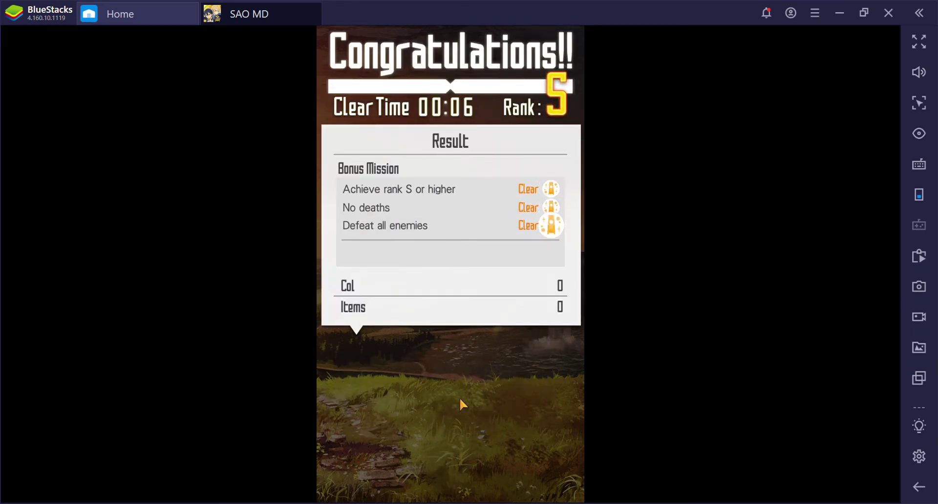
click(447, 454)
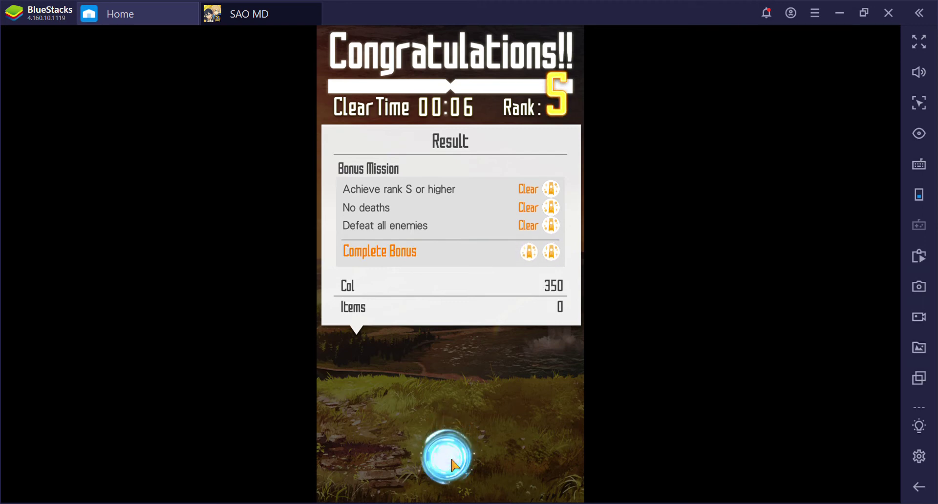
click(454, 464)
click(449, 417)
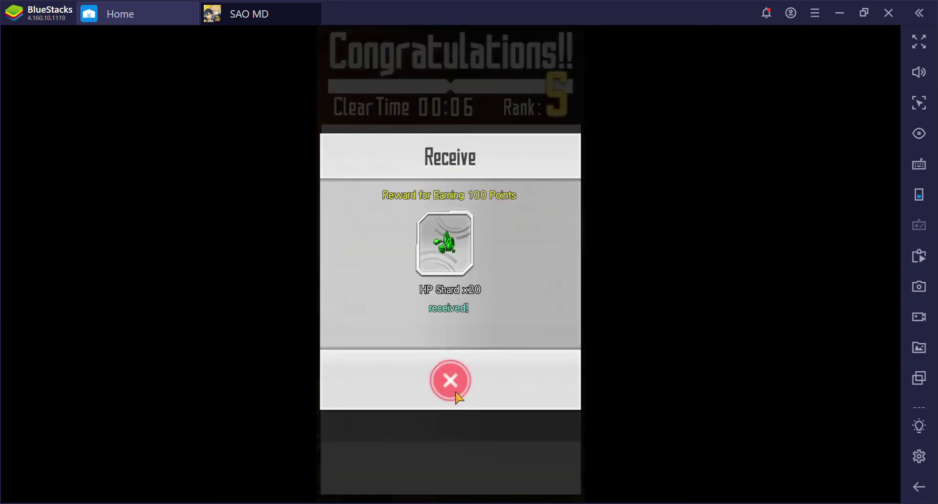
click(450, 381)
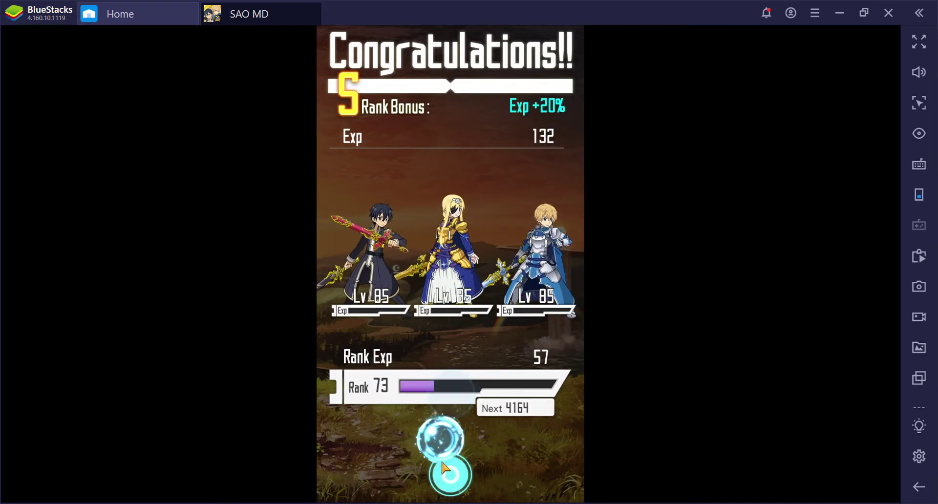
click(441, 446)
click(443, 462)
click(450, 382)
Open the middle treasure chest for Col x2310 and proceed to the next quest.
click(463, 356)
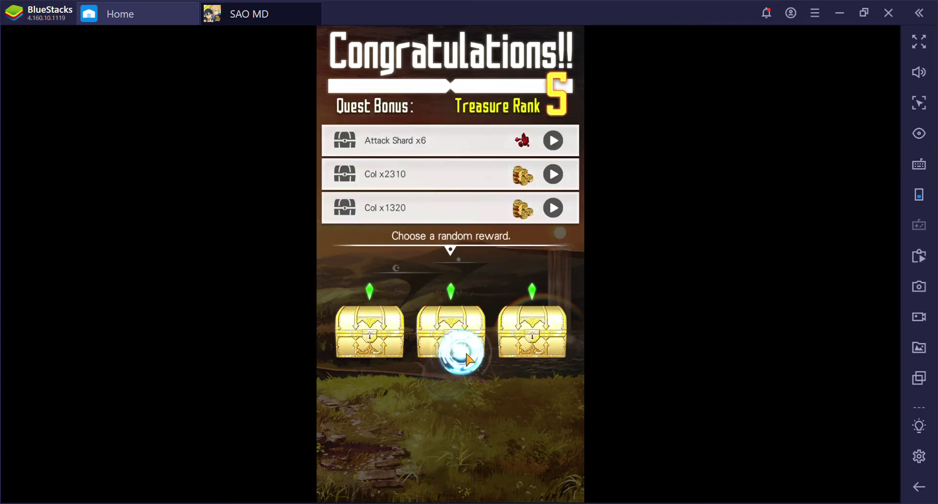
click(452, 354)
click(365, 482)
click(504, 294)
click(517, 358)
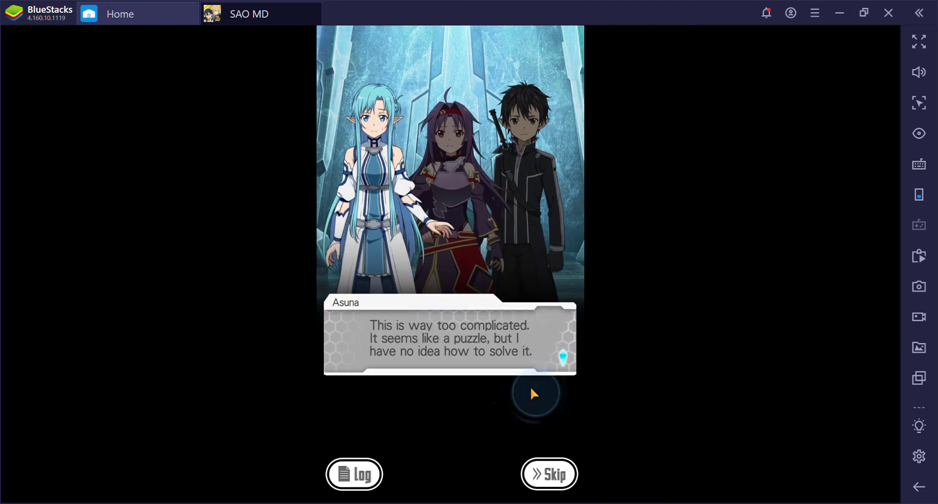
Advance the puzzle conversation through Sinon's line to Kirito's next line.
click(531, 401)
click(532, 400)
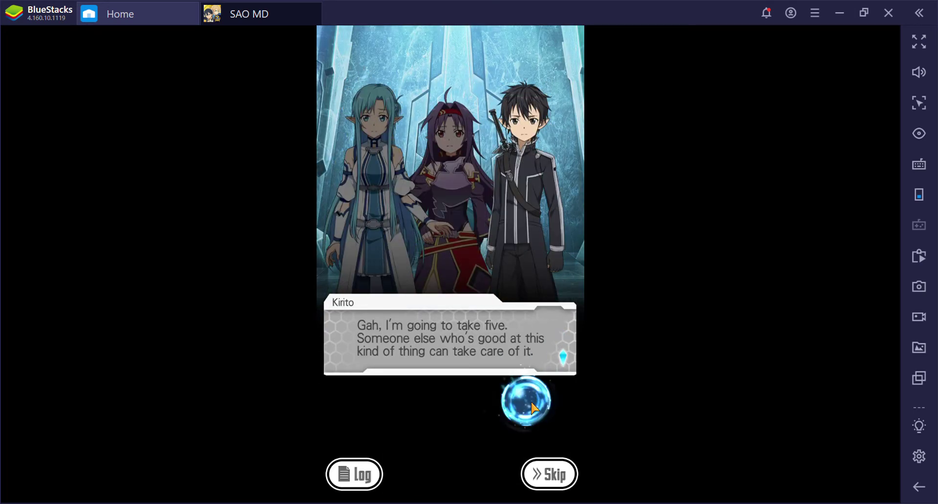
click(531, 401)
click(531, 401)
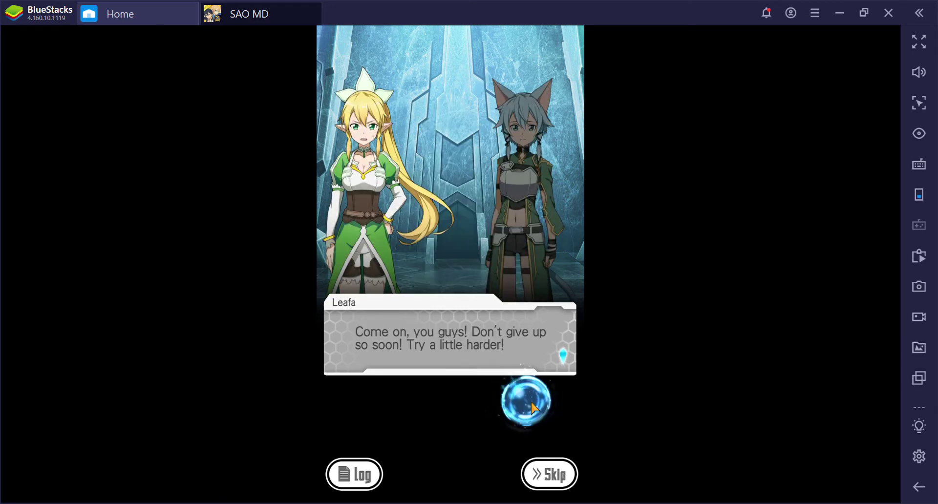
click(531, 401)
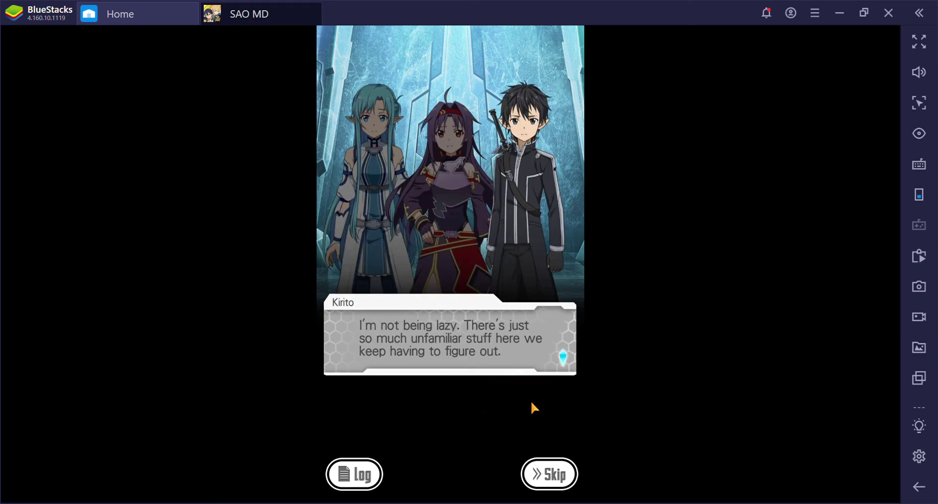
click(531, 401)
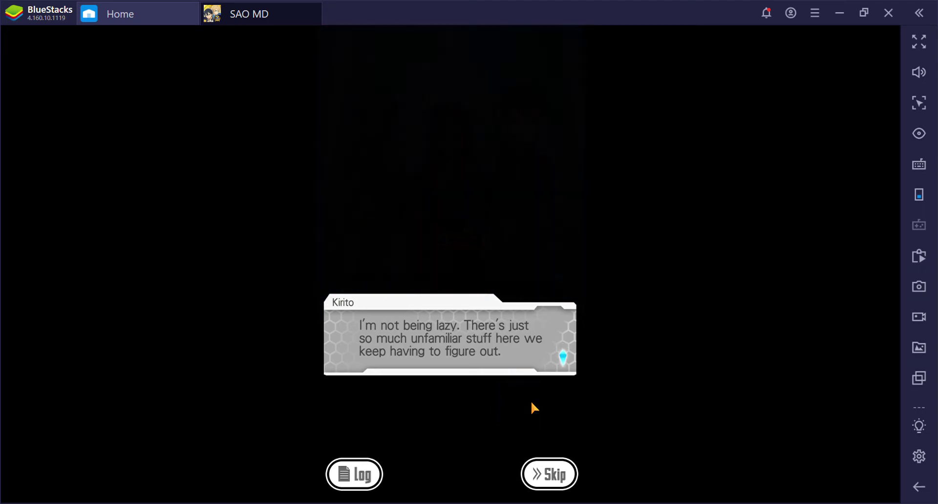
click(508, 404)
click(511, 410)
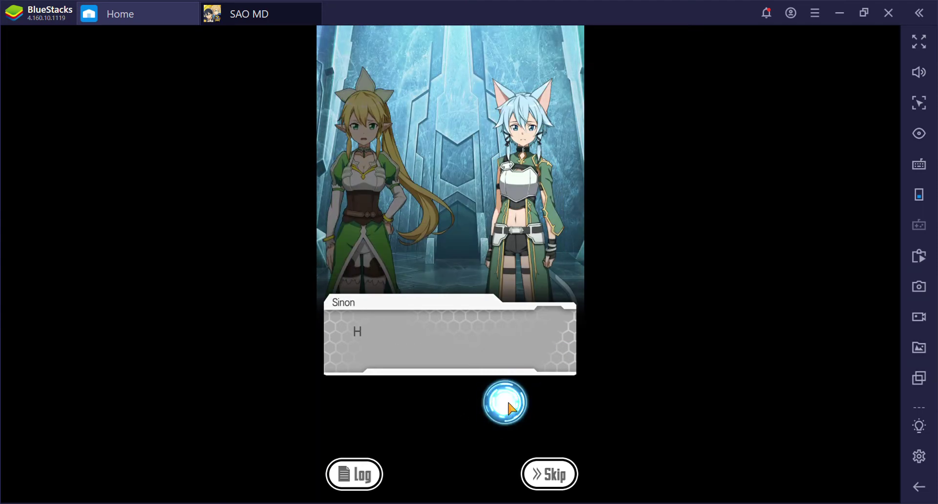
click(532, 399)
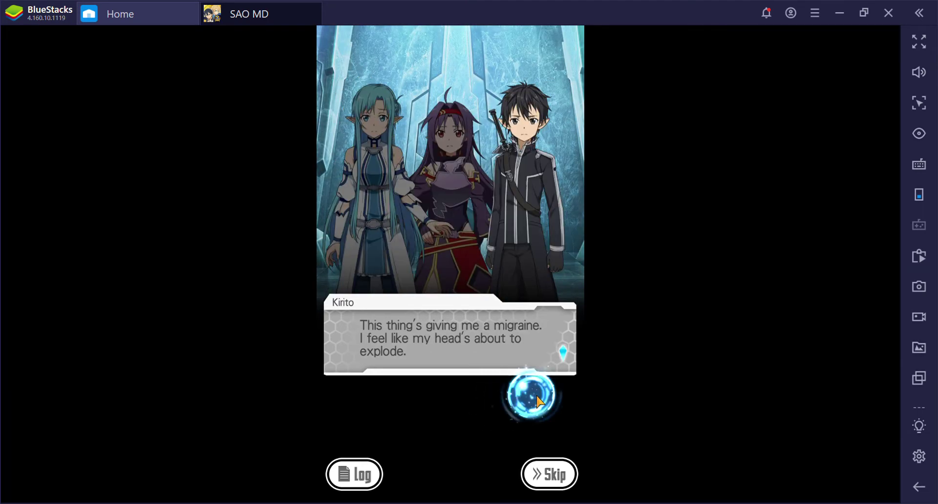
Read Leafa, Asuna, Yuuki and Kirito's 'It worked!' into the corridor scene.
click(534, 392)
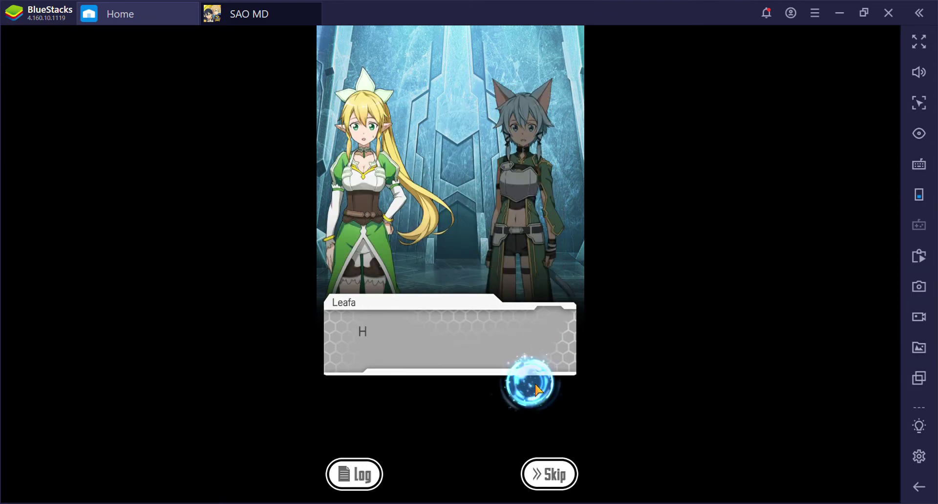
click(529, 394)
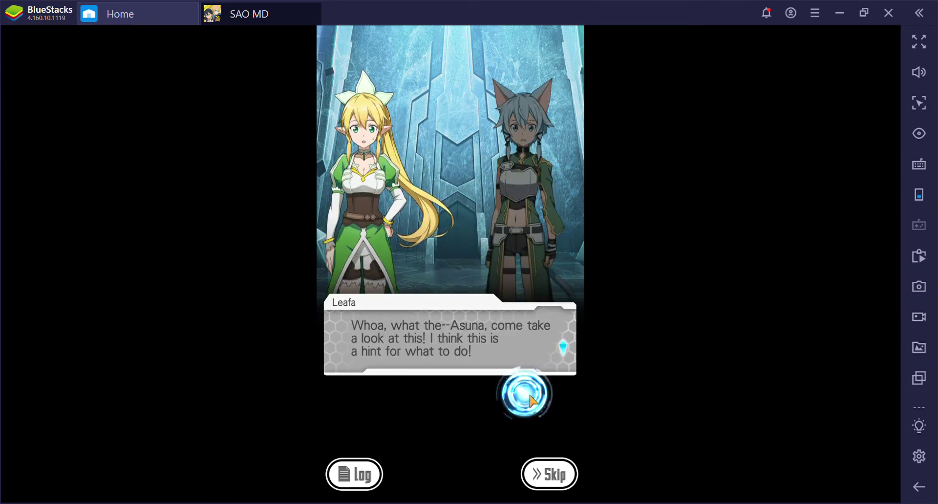
click(531, 403)
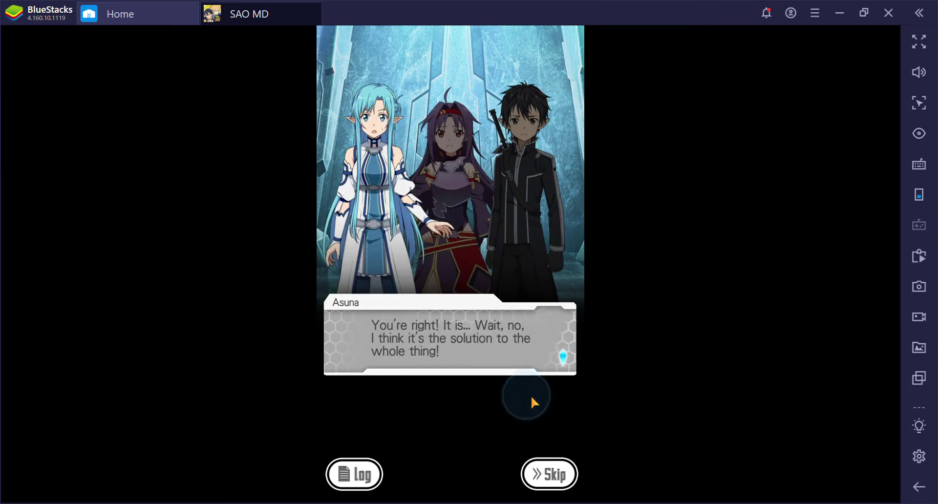
click(531, 402)
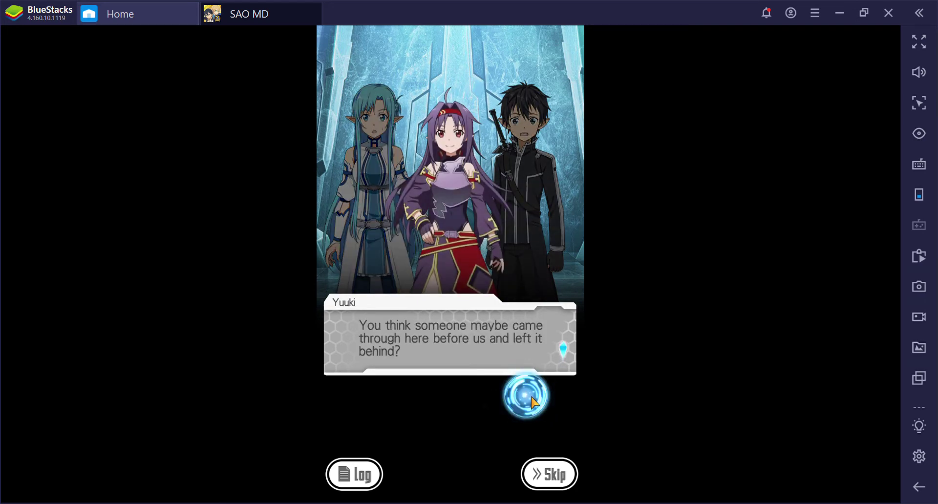
click(534, 402)
click(534, 399)
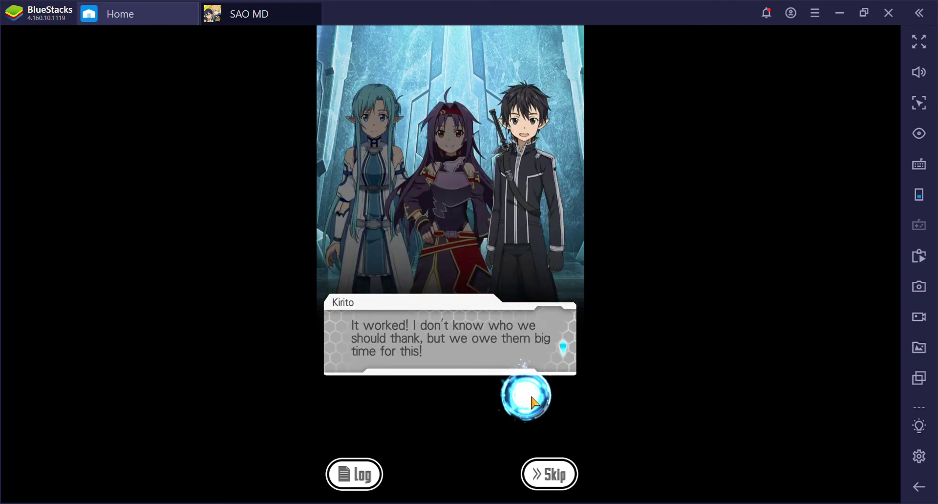
click(535, 402)
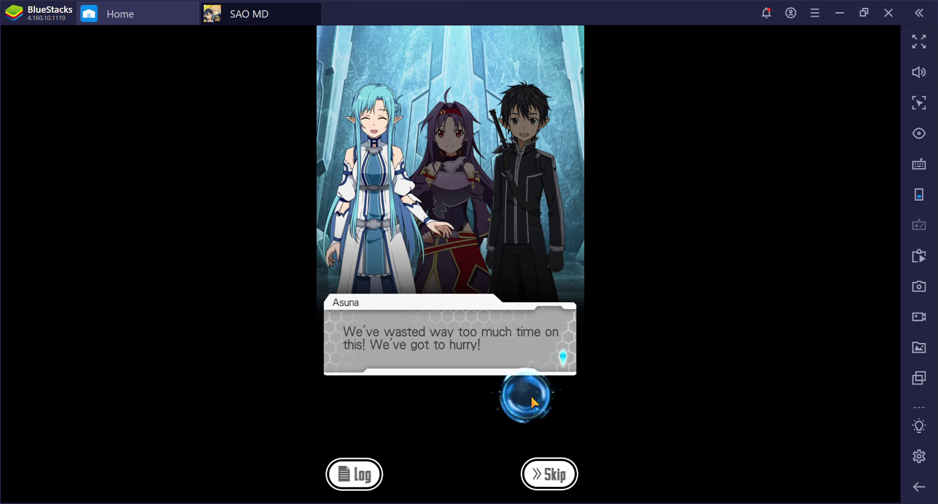
click(524, 397)
click(514, 396)
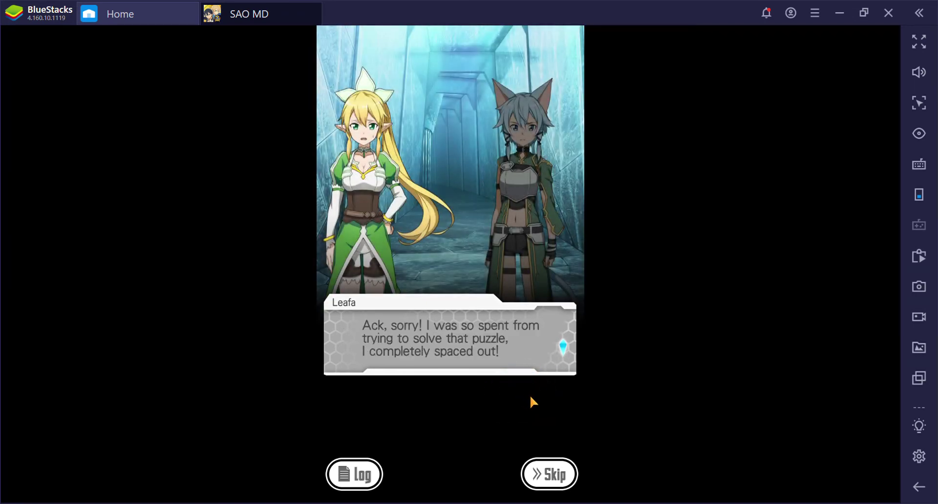
Advance from Sinon noticing they're surrounded through Asuna's 'What timing!' and Skull's line.
click(530, 396)
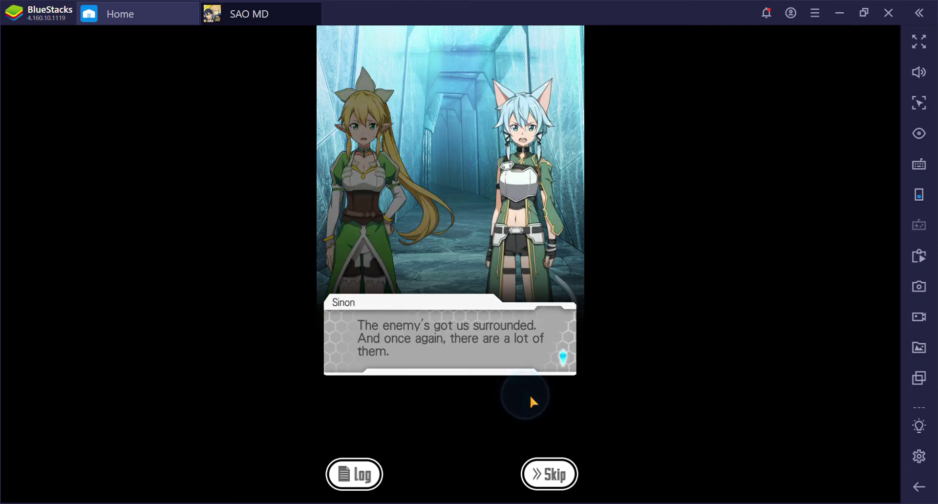
click(529, 395)
click(530, 395)
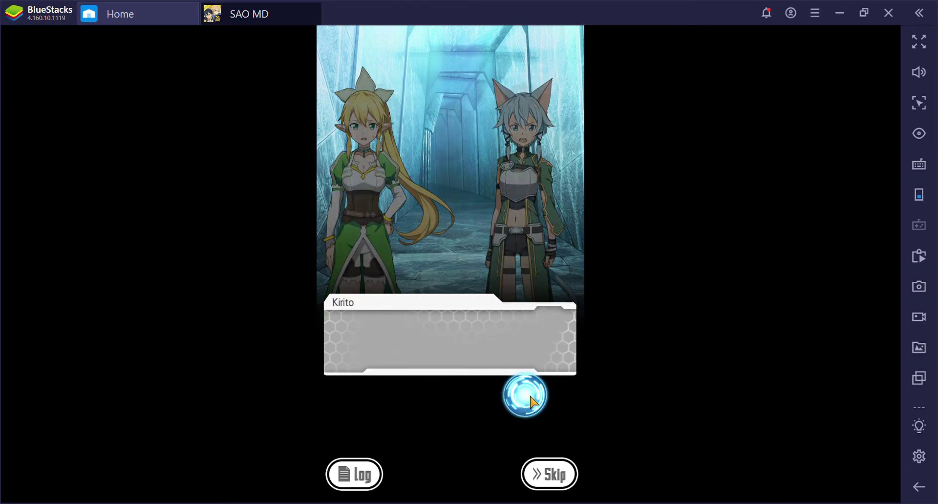
click(521, 399)
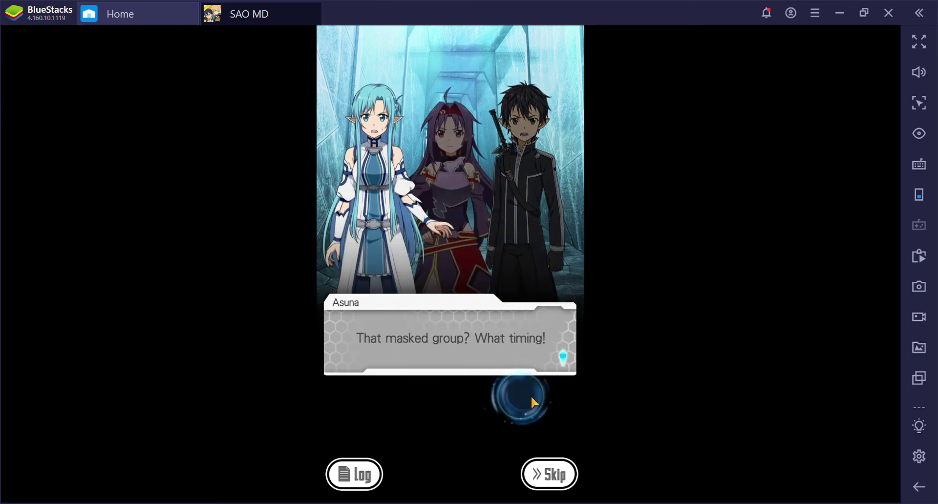
click(532, 396)
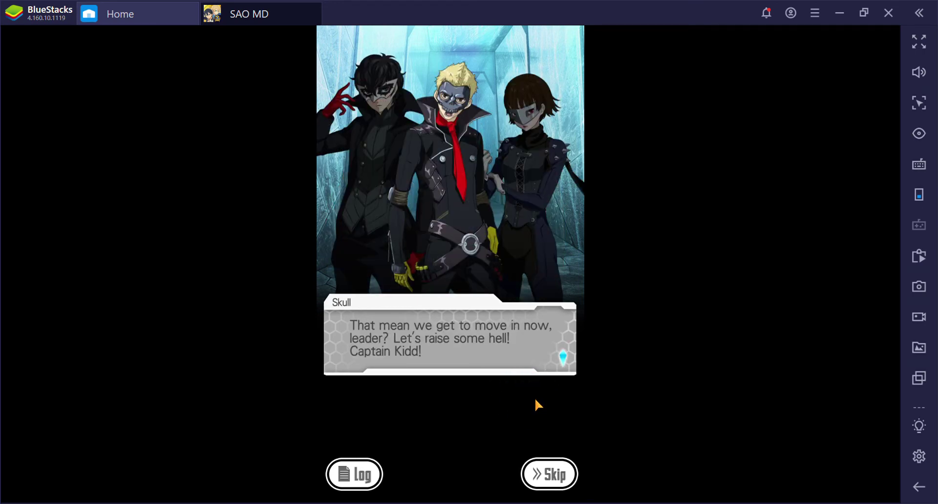
click(535, 400)
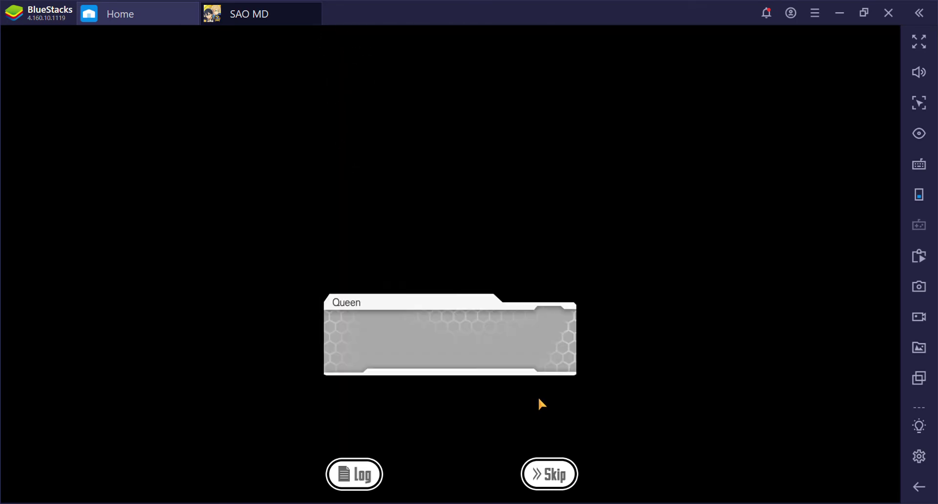
Read Queen's and Violet's lines and Asuna's question up to Joker's 'We can talk later!'.
click(538, 397)
click(520, 400)
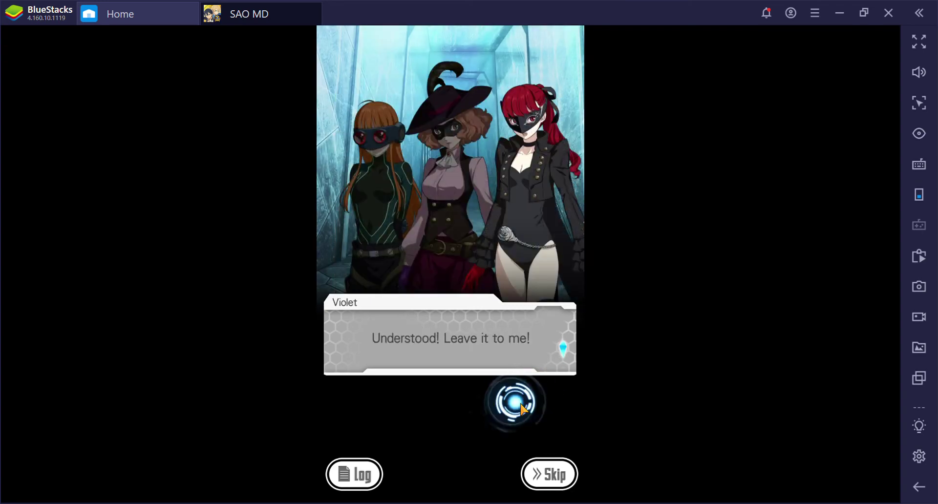
click(528, 399)
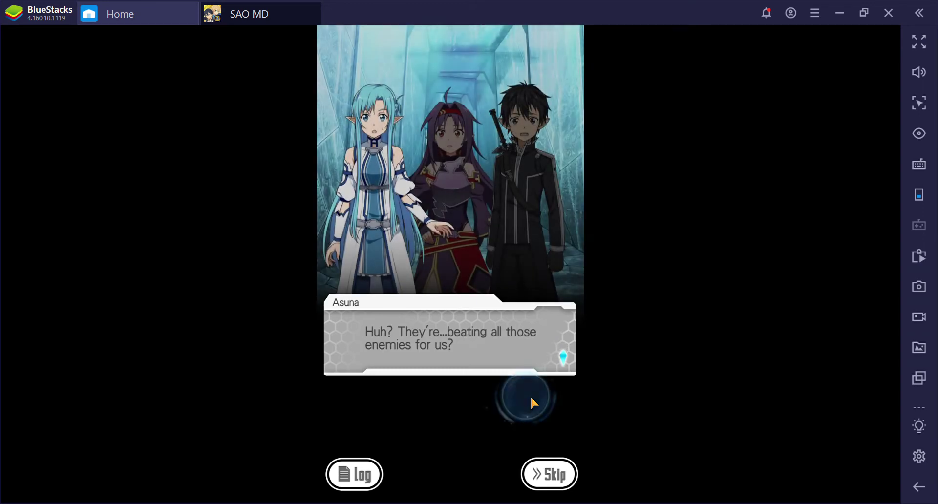
click(530, 396)
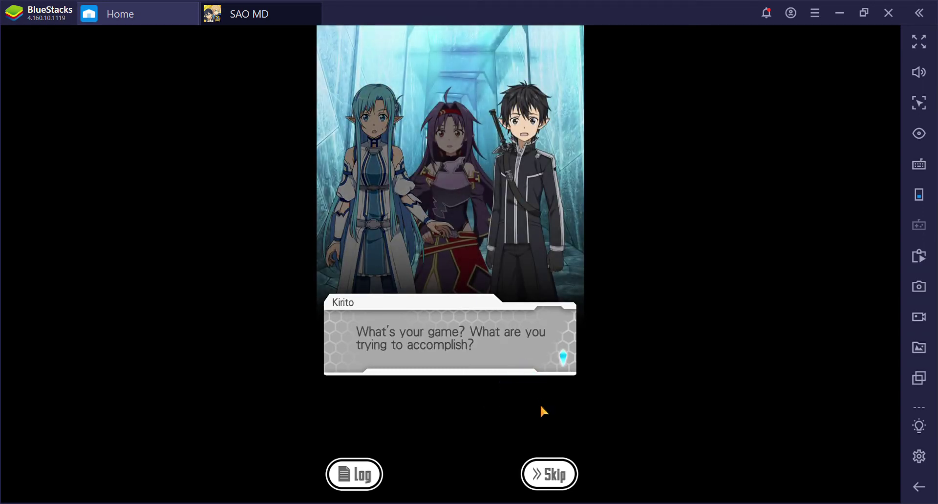
click(539, 399)
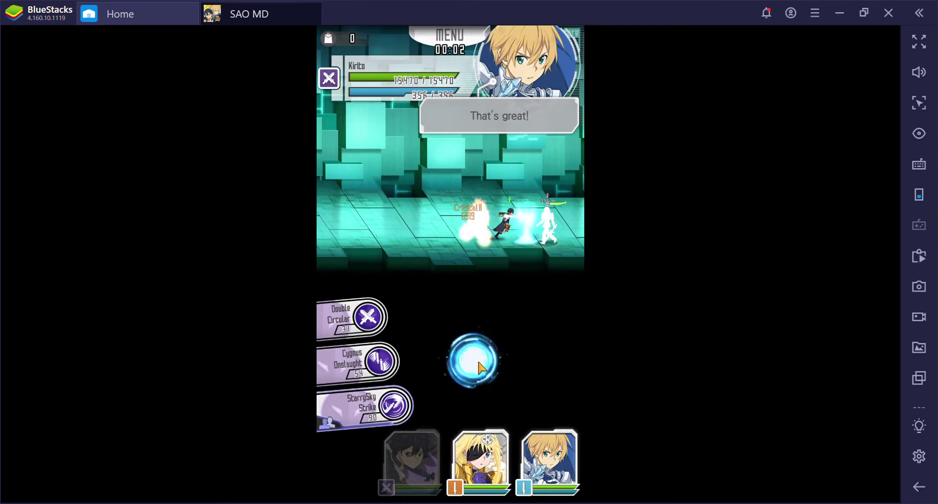
Switch to Eugeo and unleash his skill to defeat Soldier A.
click(550, 461)
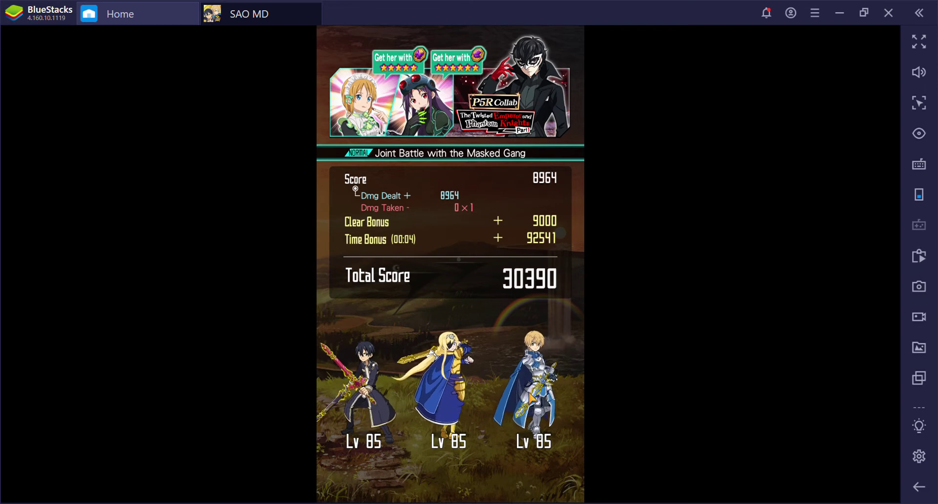
Go through the score, clear time, S-rank, bonus mission and event point results.
click(452, 410)
click(452, 460)
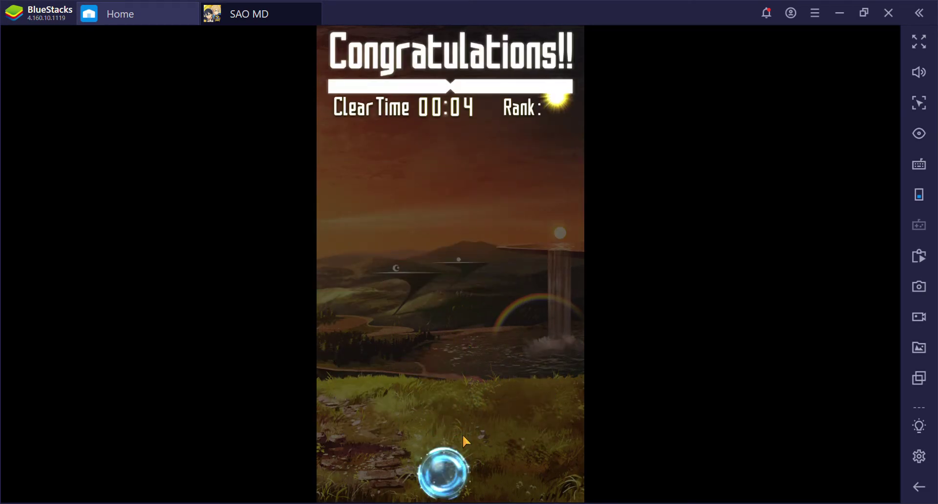
click(441, 428)
click(462, 447)
click(466, 449)
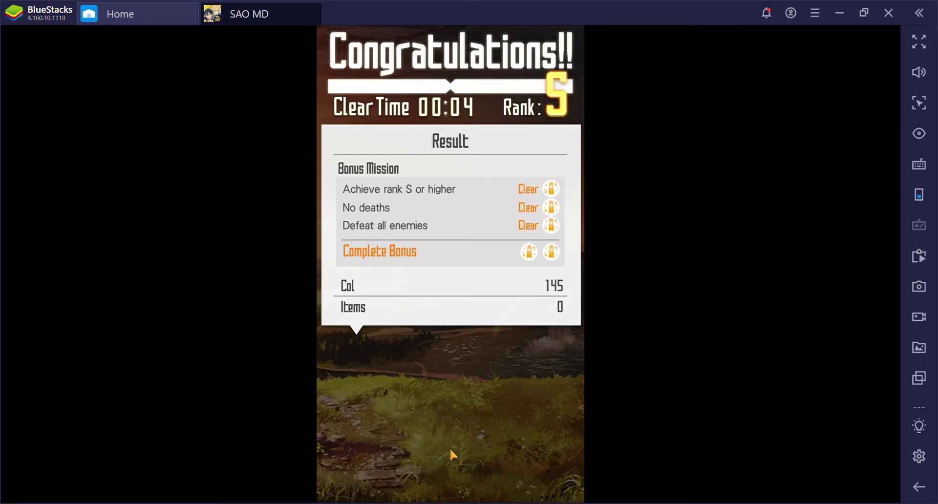
click(450, 452)
Dismiss the received-reward notices and open the middle treasure chest.
click(450, 452)
click(450, 380)
click(466, 398)
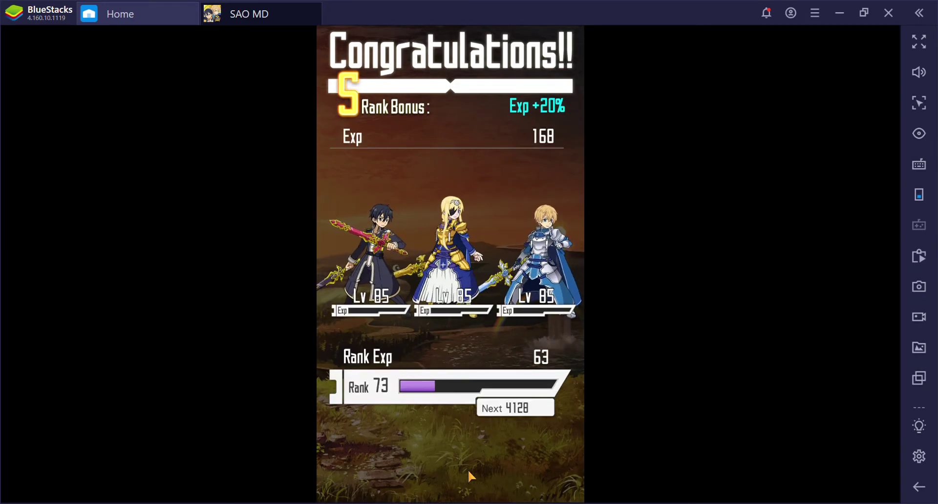
click(455, 477)
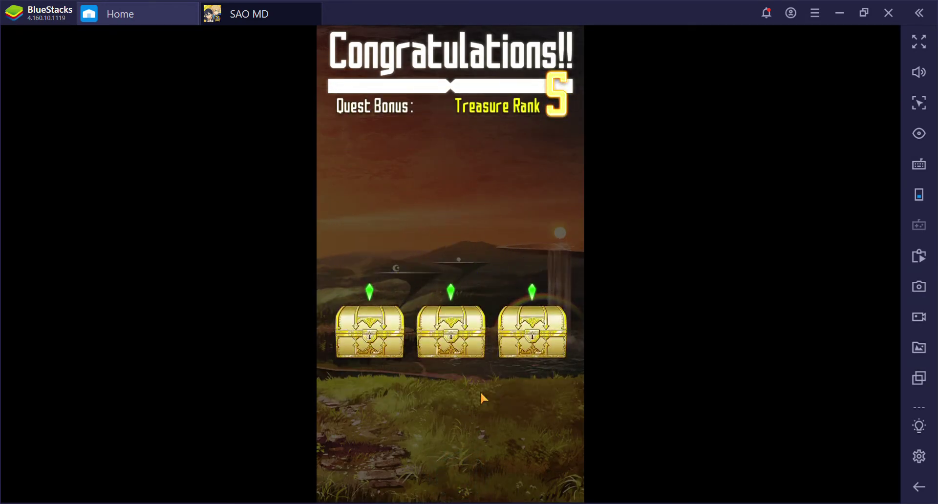
click(451, 334)
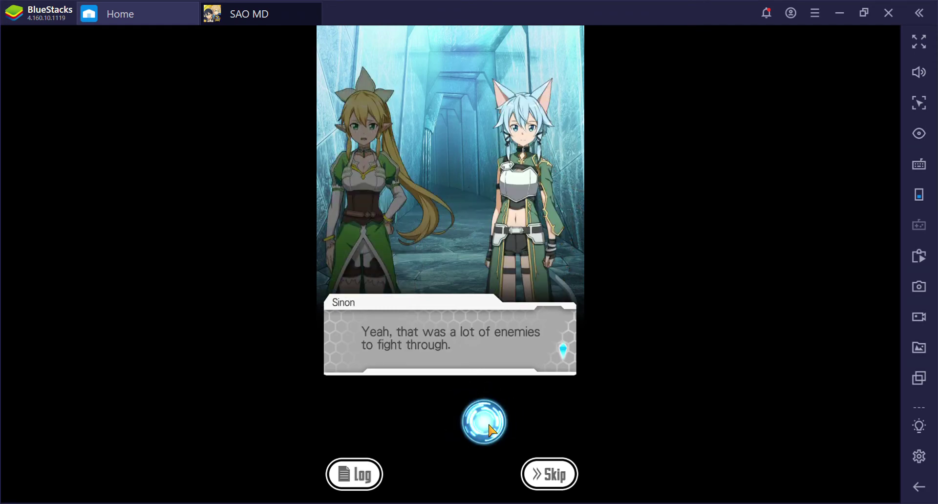
Read the dialogue from Sinon's line through the Phantom Thieves' lines to Leafa's paper question.
click(499, 419)
click(521, 413)
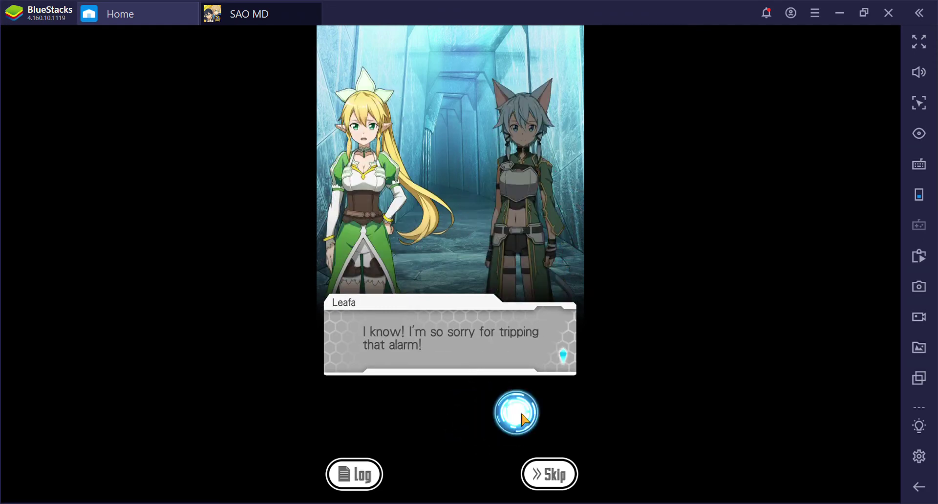
click(522, 413)
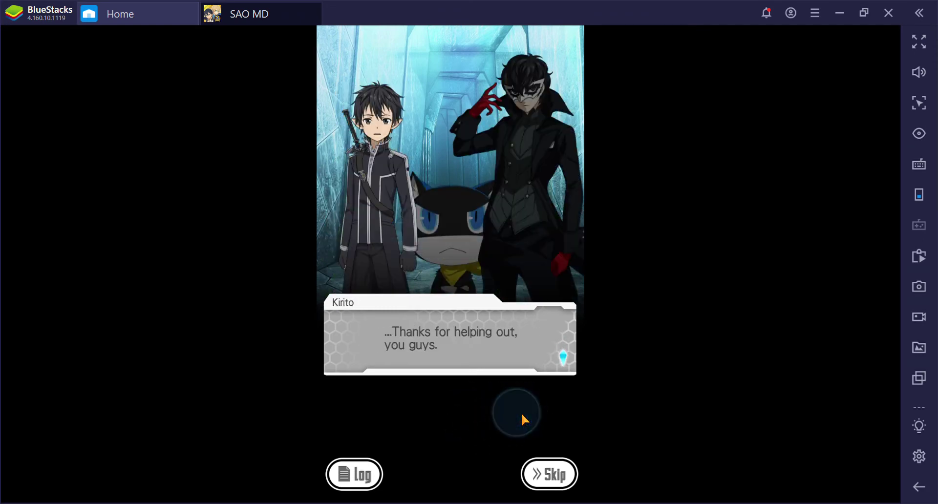
click(522, 413)
click(521, 413)
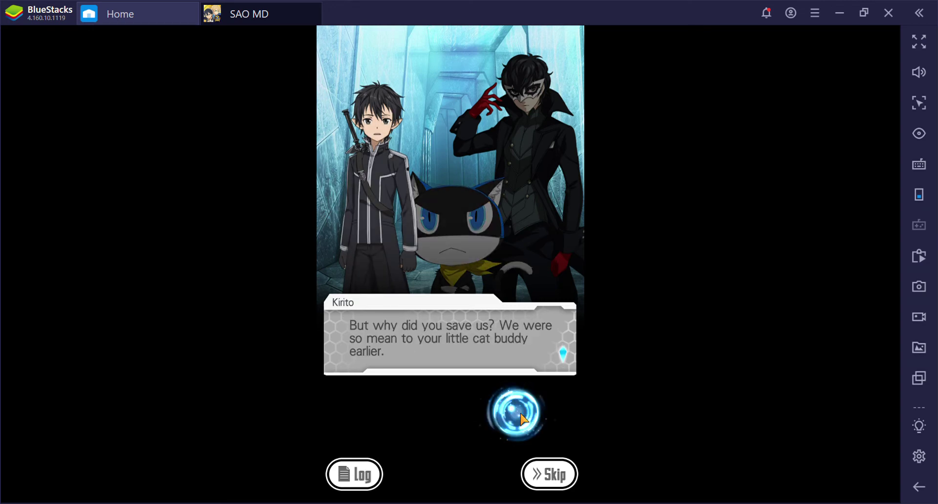
click(534, 416)
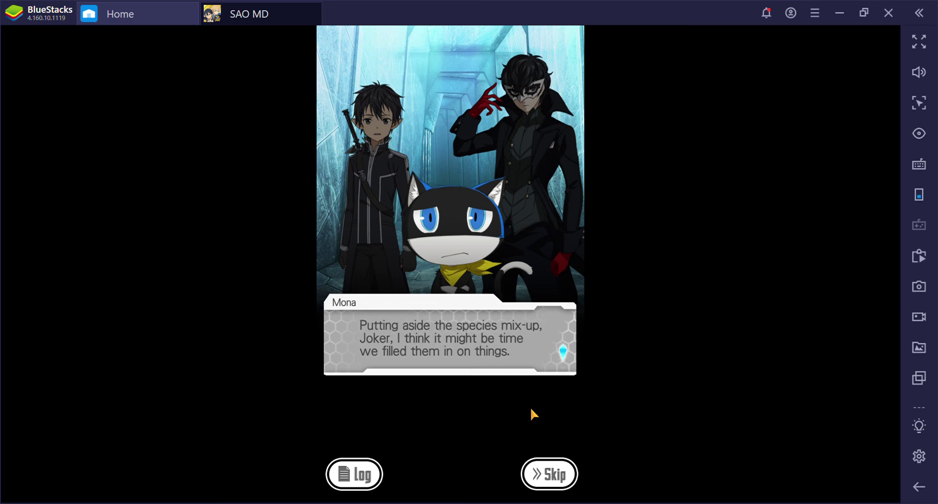
click(534, 416)
click(512, 417)
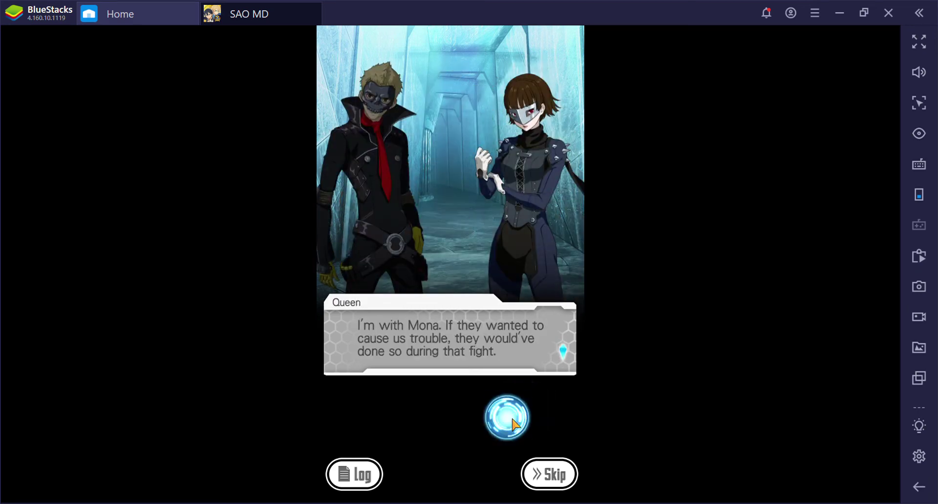
click(512, 417)
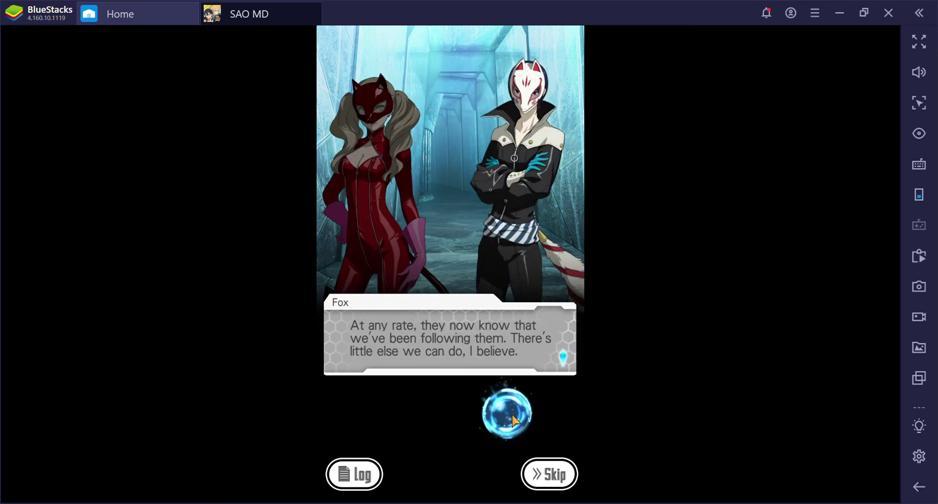
click(512, 411)
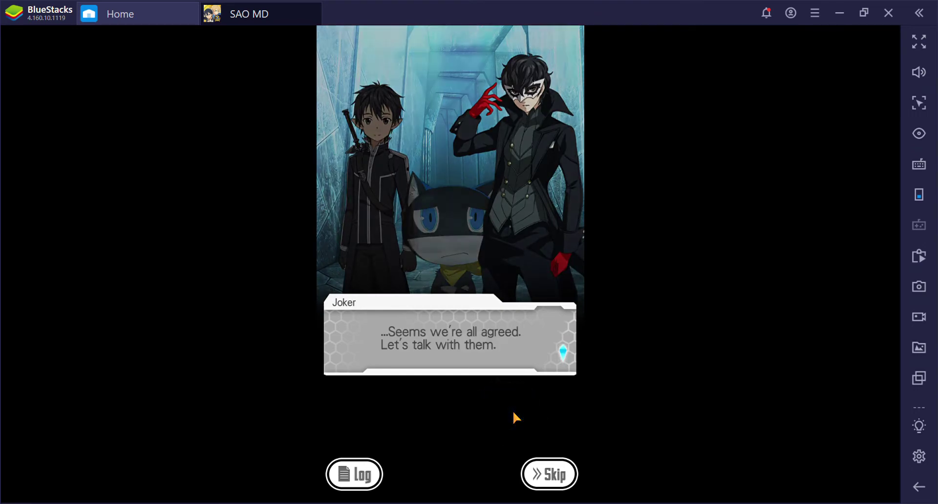
click(513, 414)
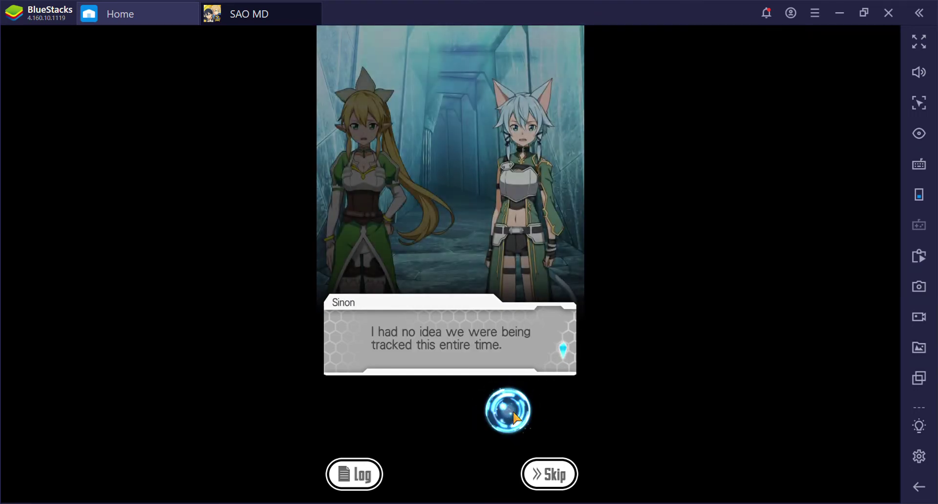
click(512, 414)
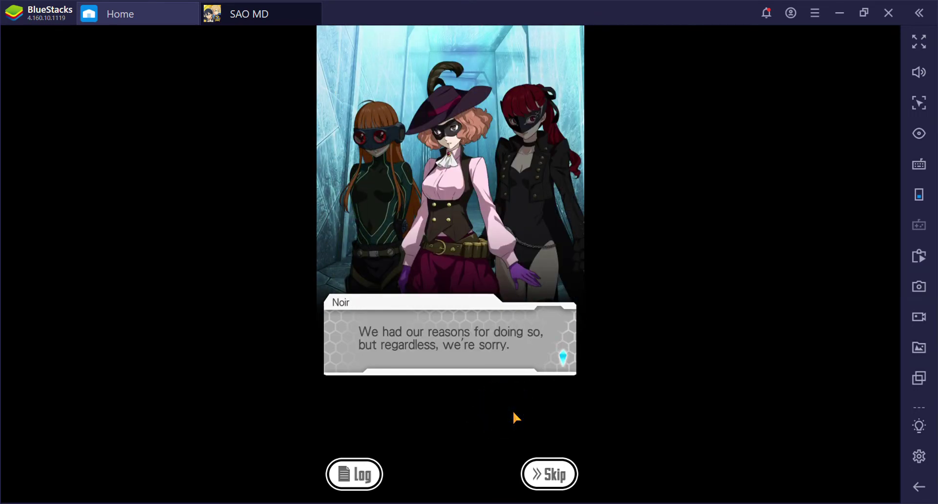
click(513, 414)
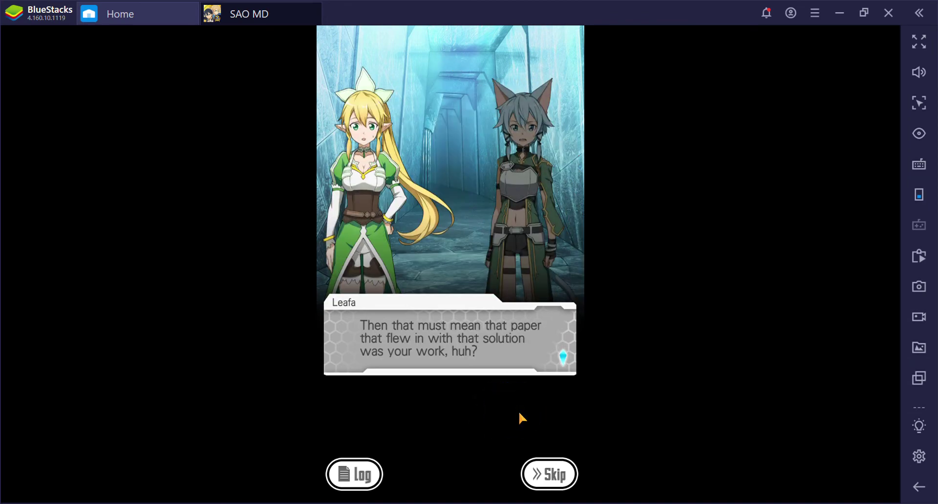
Follow the talk about escaping ALO and logging out until the scene ends with a reward.
click(517, 411)
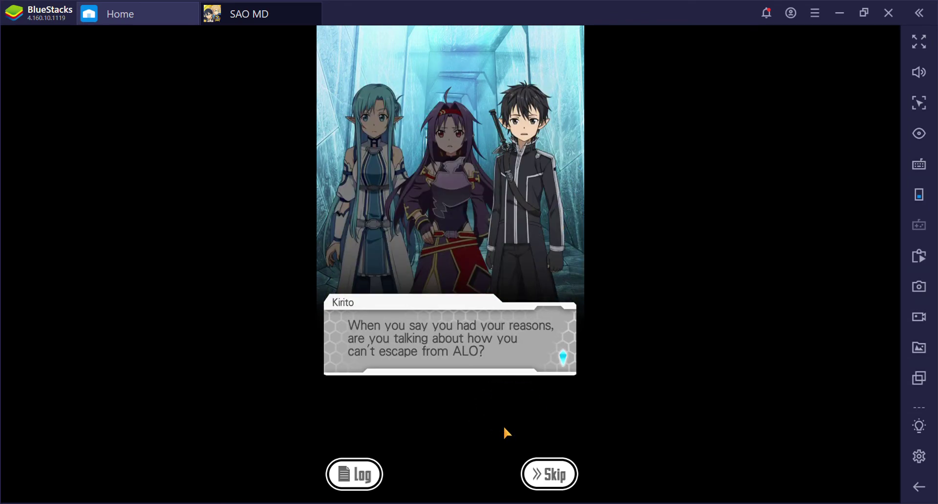
click(504, 426)
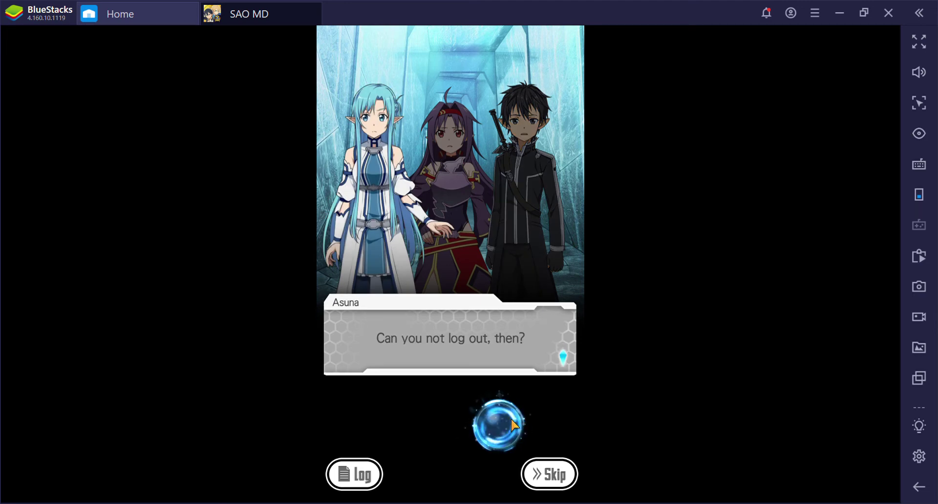
click(508, 421)
click(511, 419)
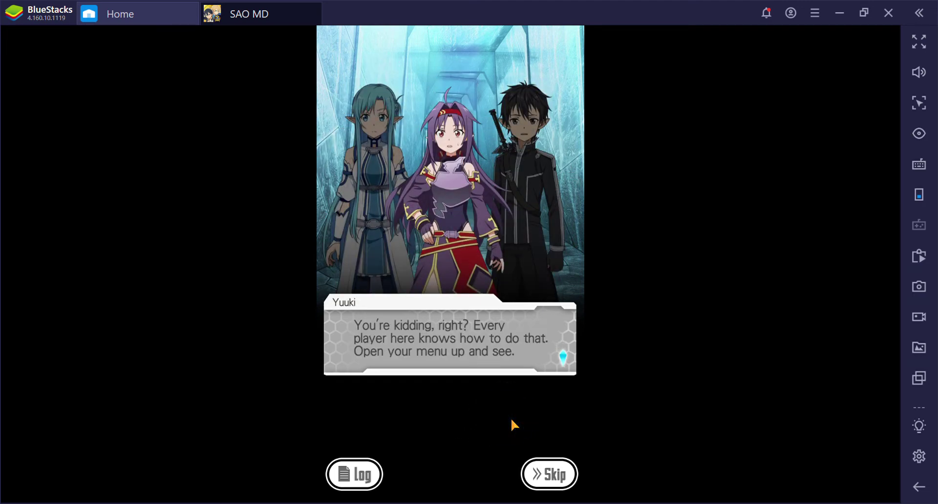
click(517, 410)
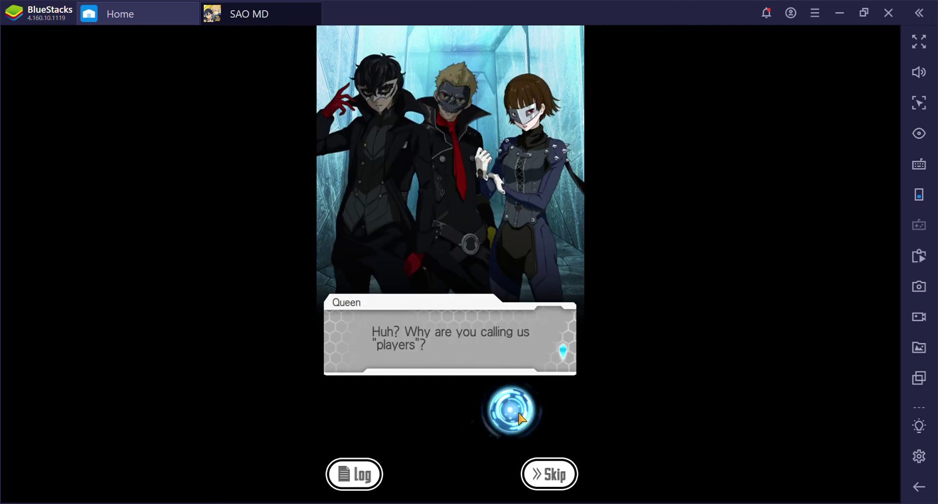
click(520, 419)
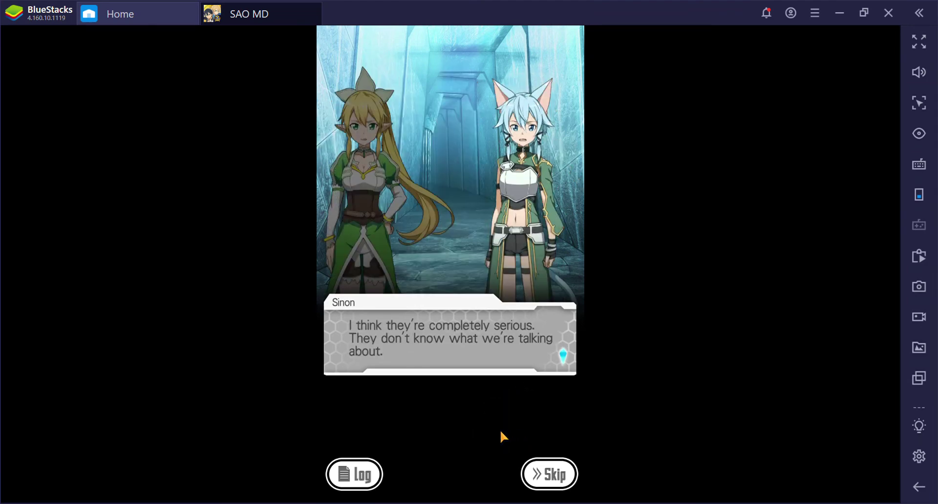
click(506, 434)
click(510, 431)
click(511, 419)
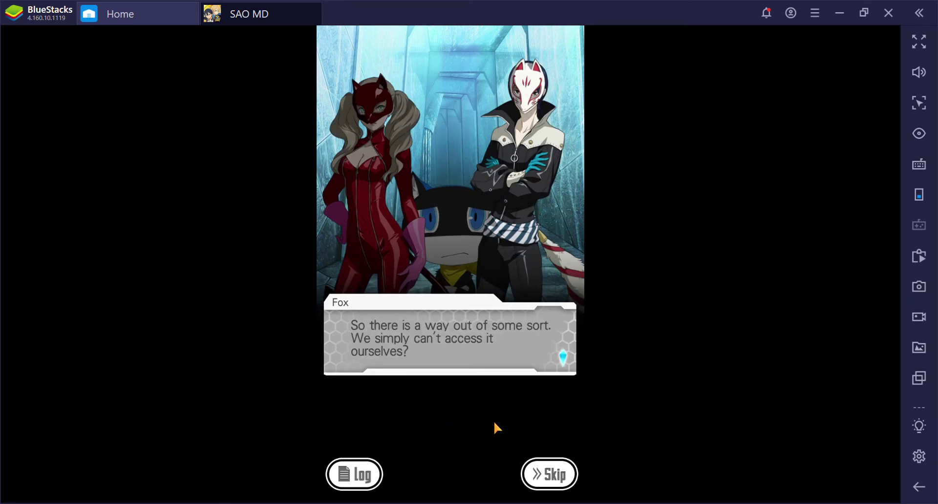
click(494, 422)
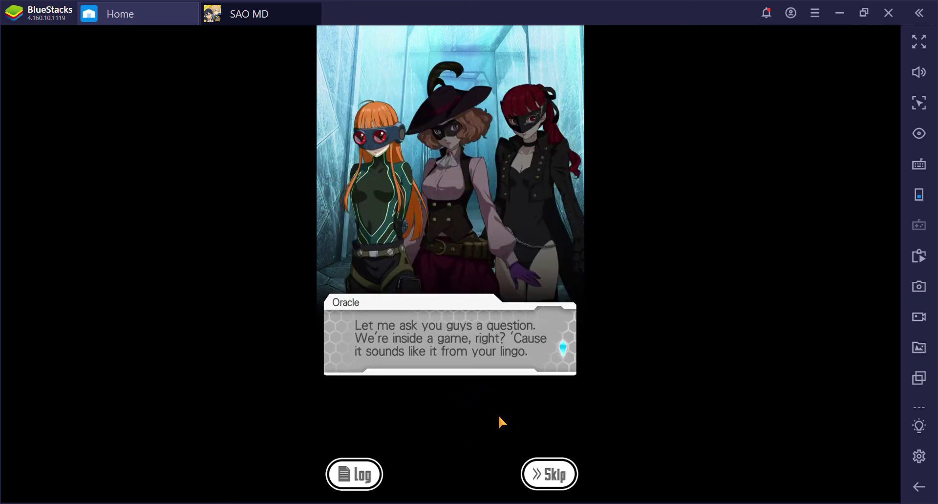
click(498, 414)
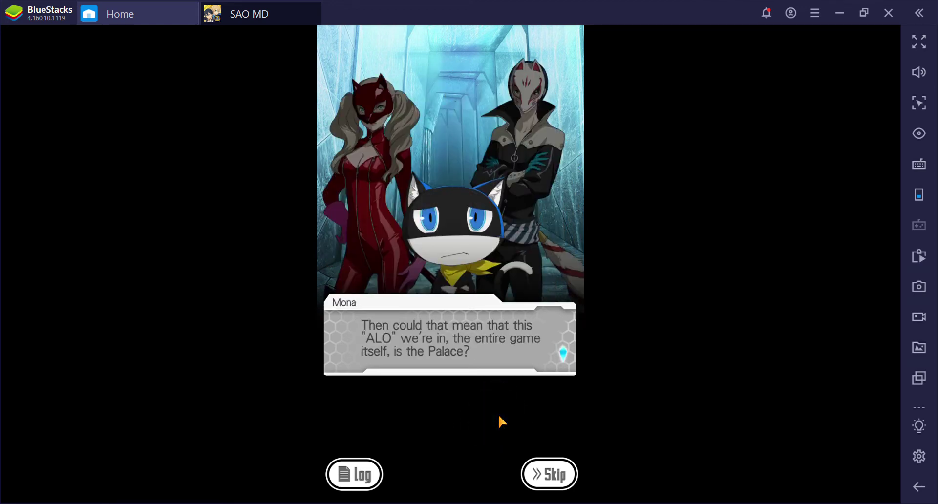
click(498, 418)
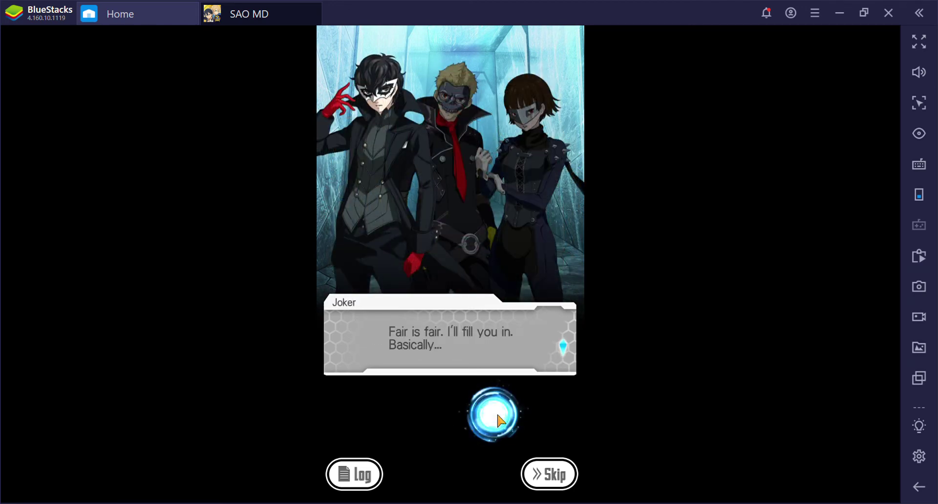
click(502, 410)
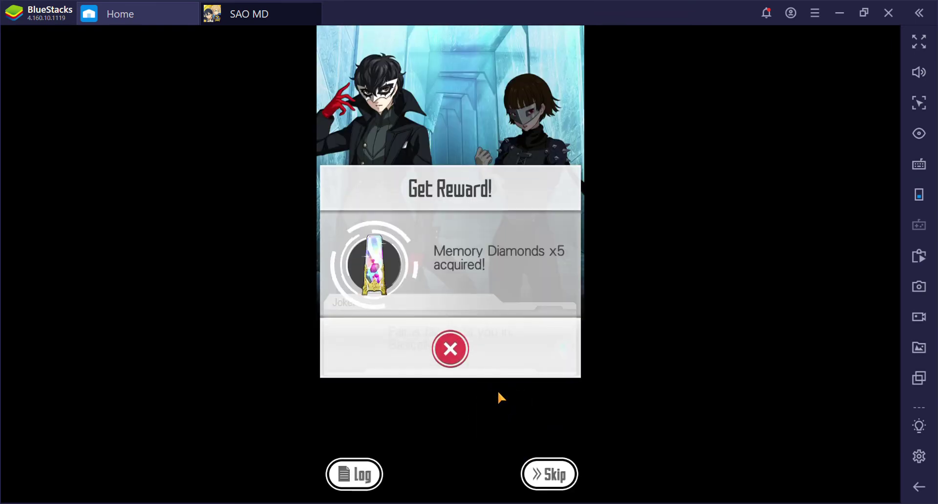
Dismiss the Memory Diamonds notice and read on to Kirito's guild suggestion.
click(450, 349)
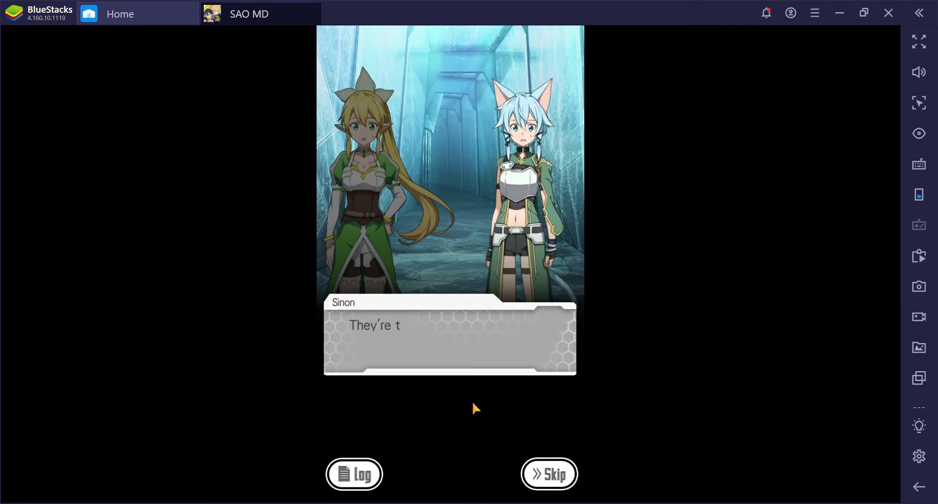
click(472, 401)
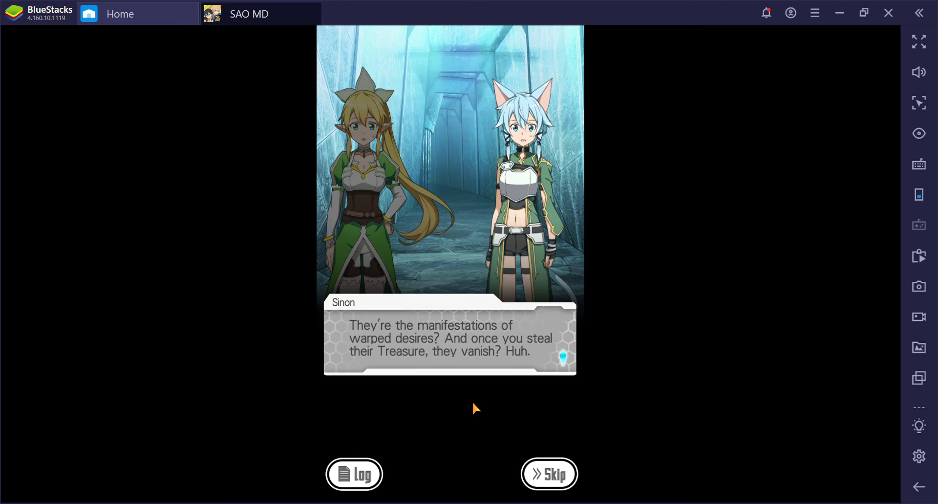
click(487, 412)
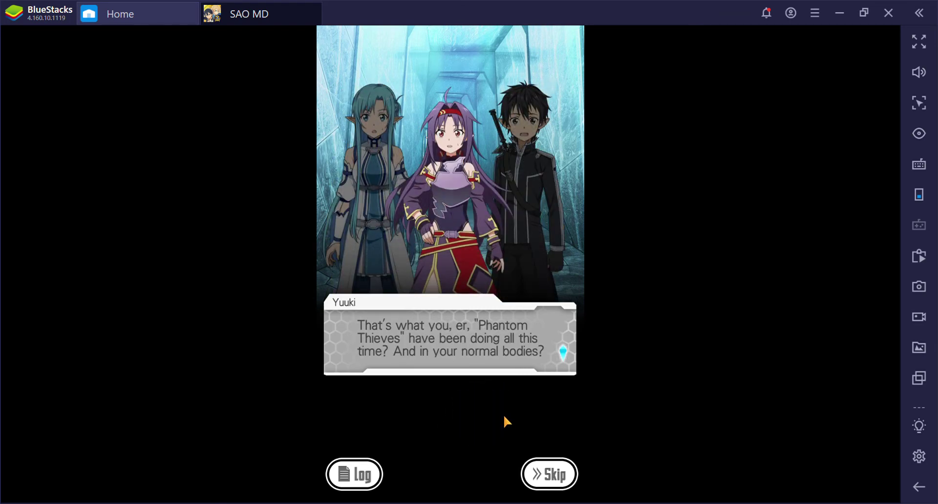
click(504, 415)
click(519, 415)
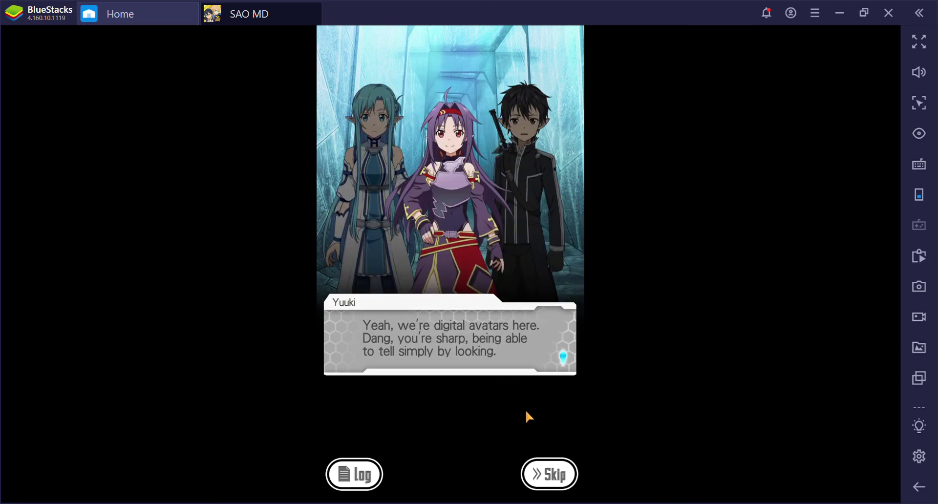
click(526, 415)
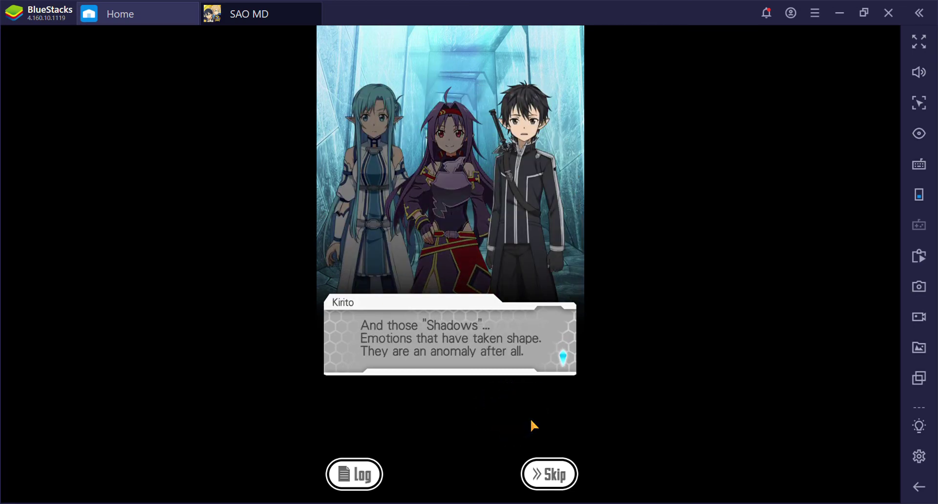
click(528, 419)
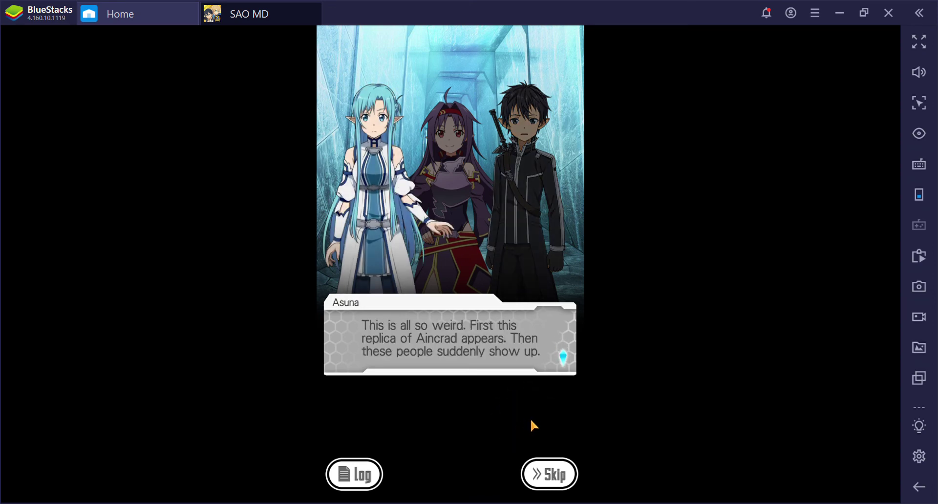
click(529, 419)
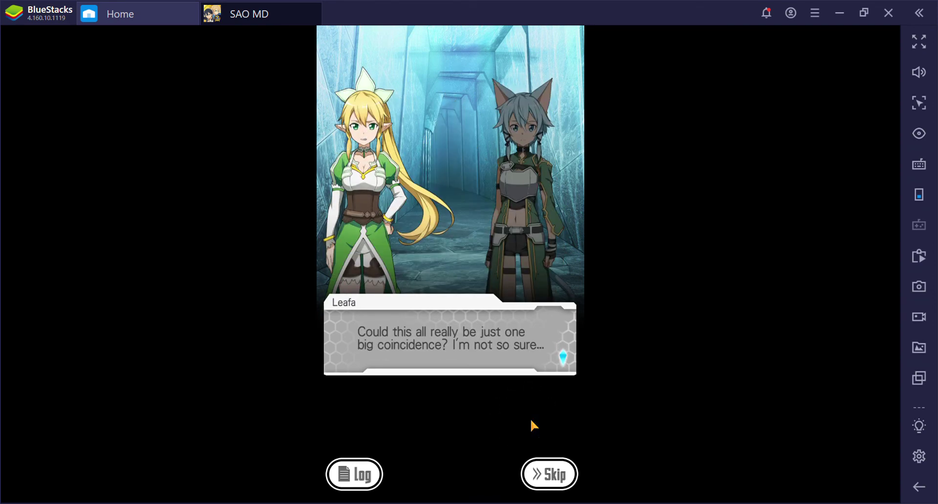
click(530, 418)
click(537, 423)
click(537, 423)
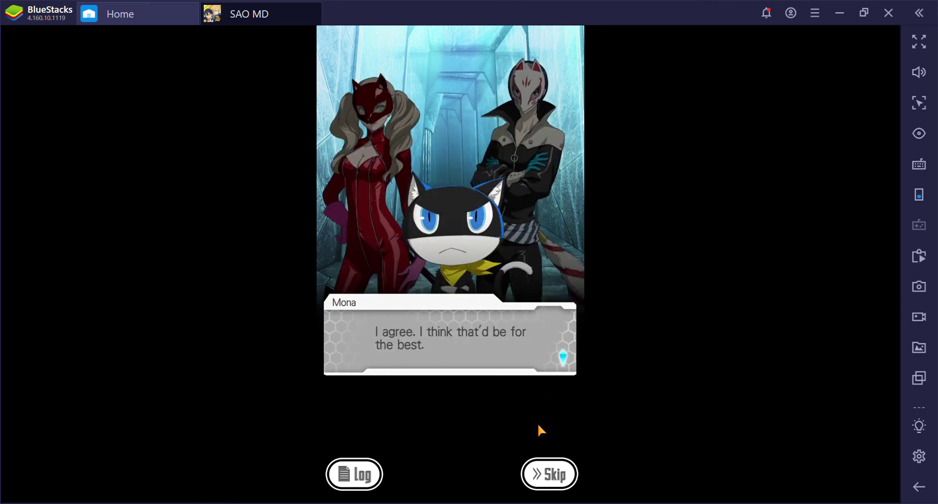
click(537, 424)
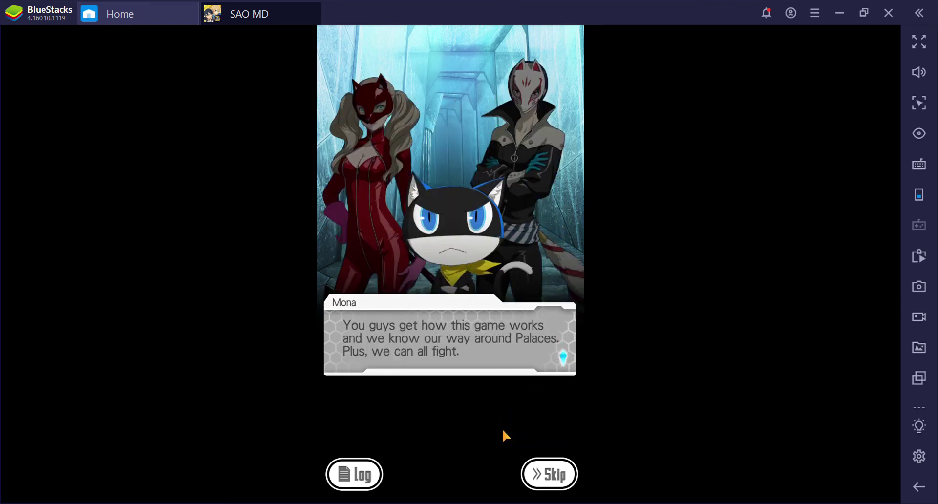
click(523, 423)
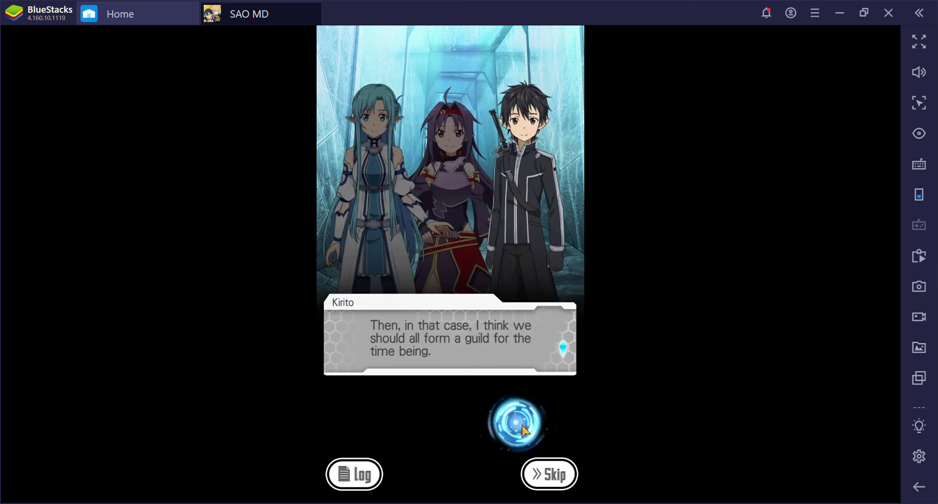
Read the guild-name discussion through 'Phantom Knights' and Skull's rallying line into battle.
click(519, 429)
click(521, 433)
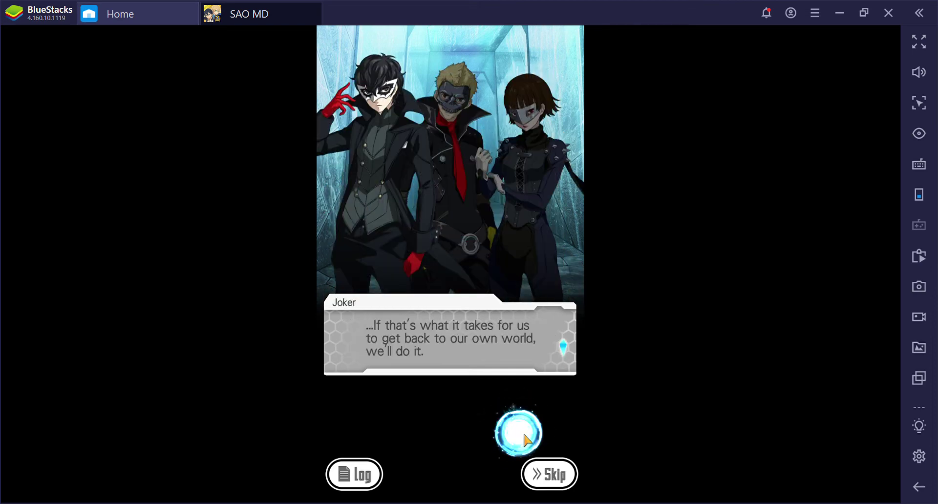
click(553, 421)
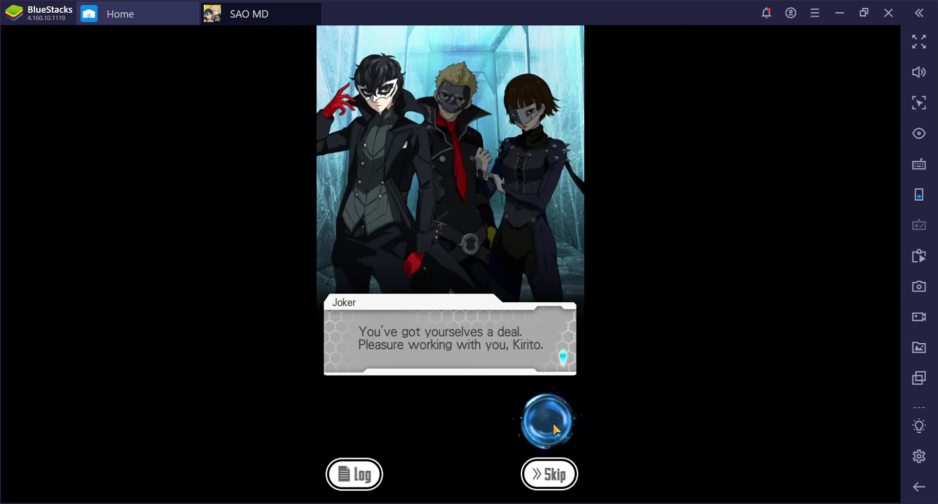
click(552, 431)
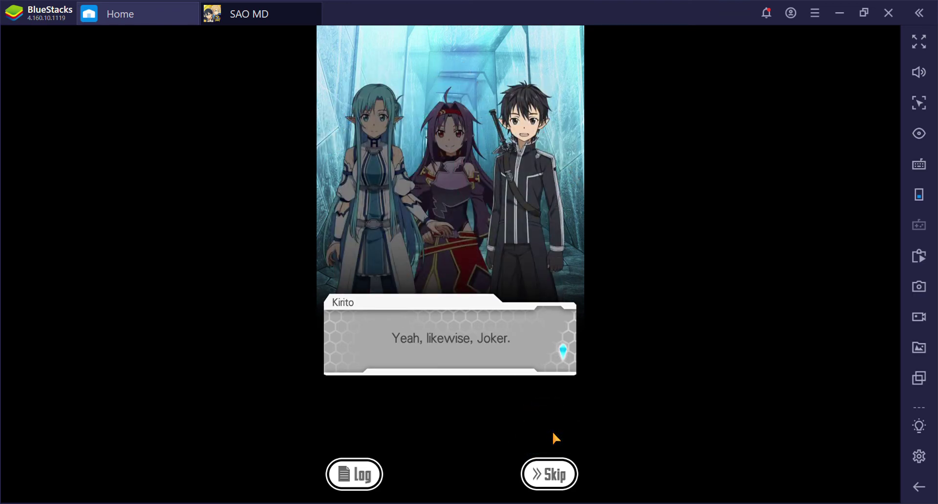
click(549, 436)
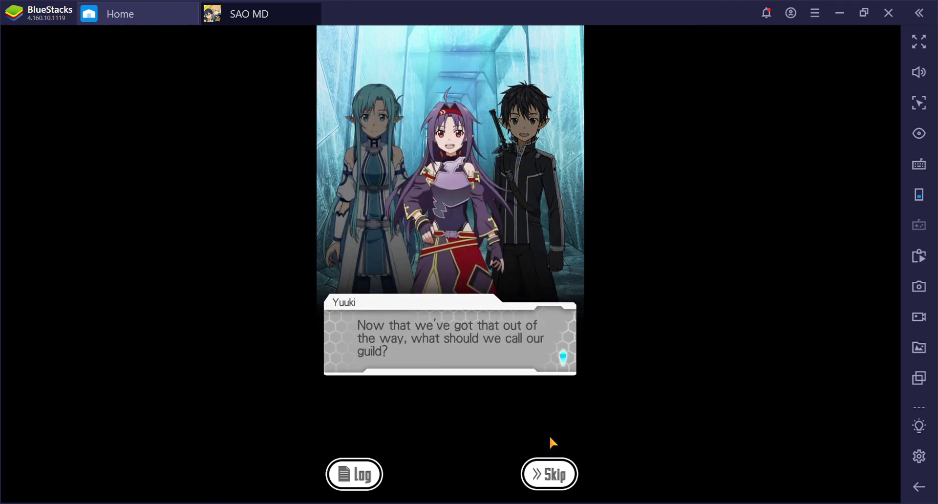
click(549, 436)
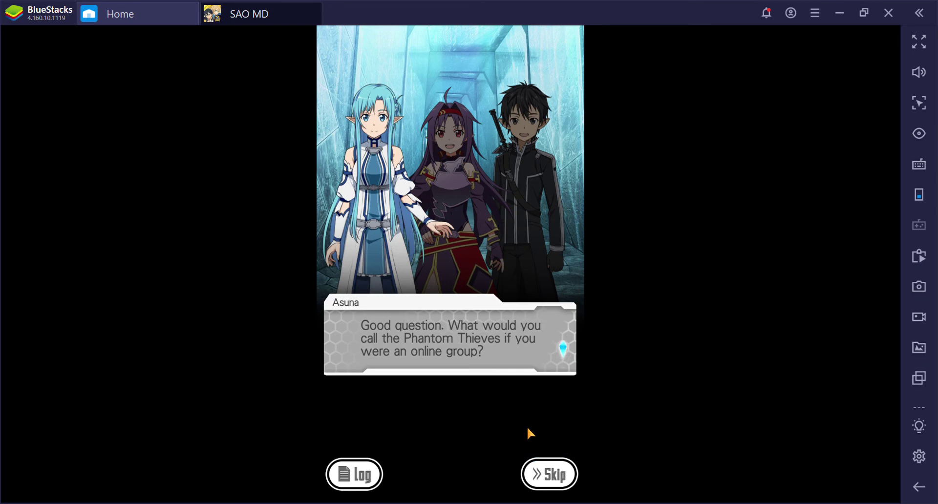
click(528, 426)
click(527, 427)
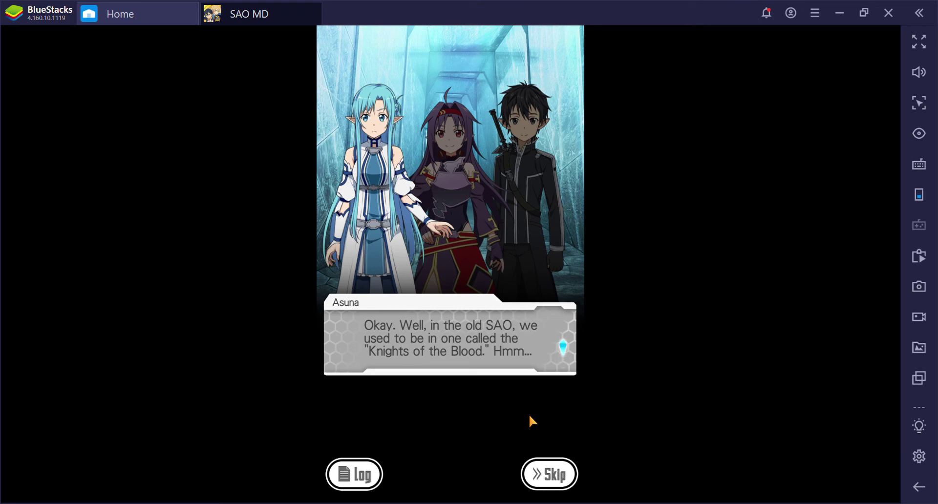
click(532, 411)
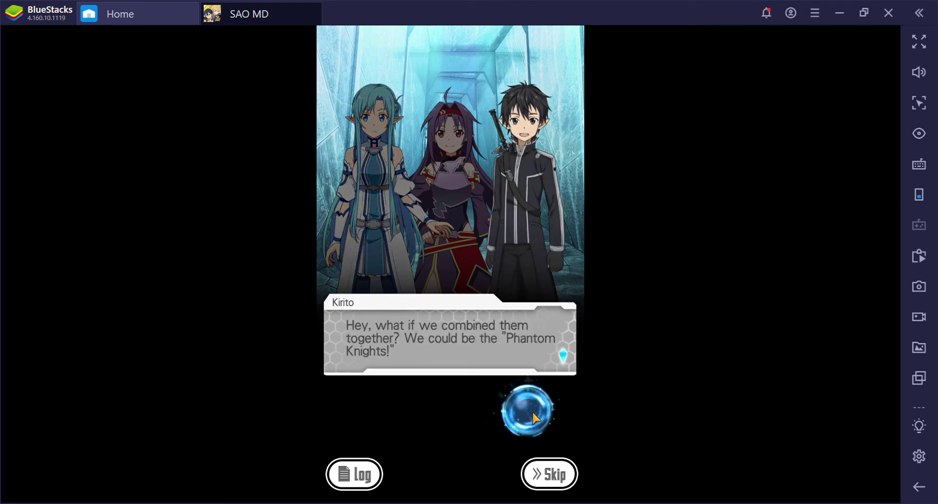
click(515, 418)
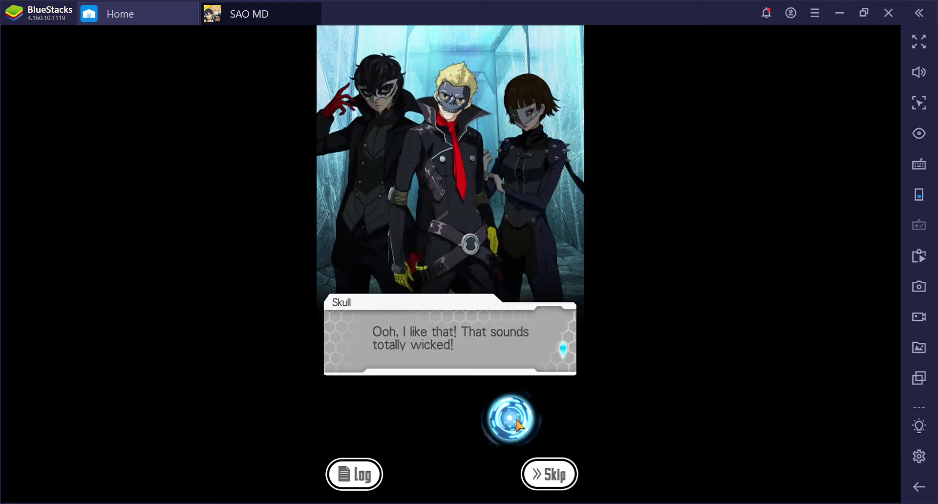
click(515, 423)
click(519, 420)
click(520, 421)
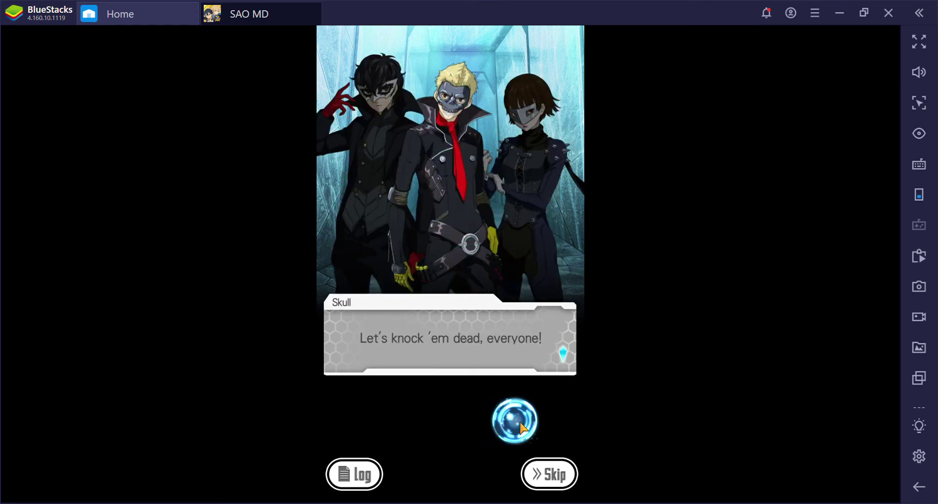
click(520, 421)
click(520, 421)
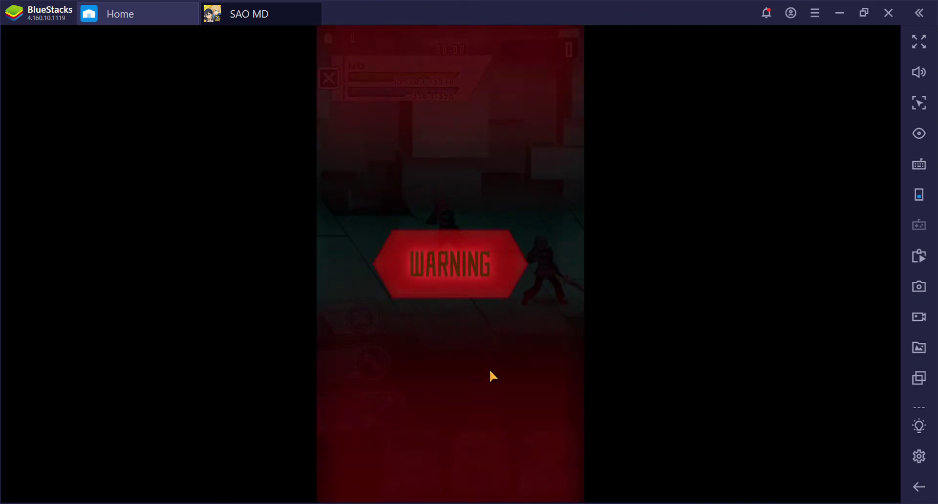
Attack the enemies, unleash Alice's Vorpal Strike, and finish them with a burst attack.
click(489, 370)
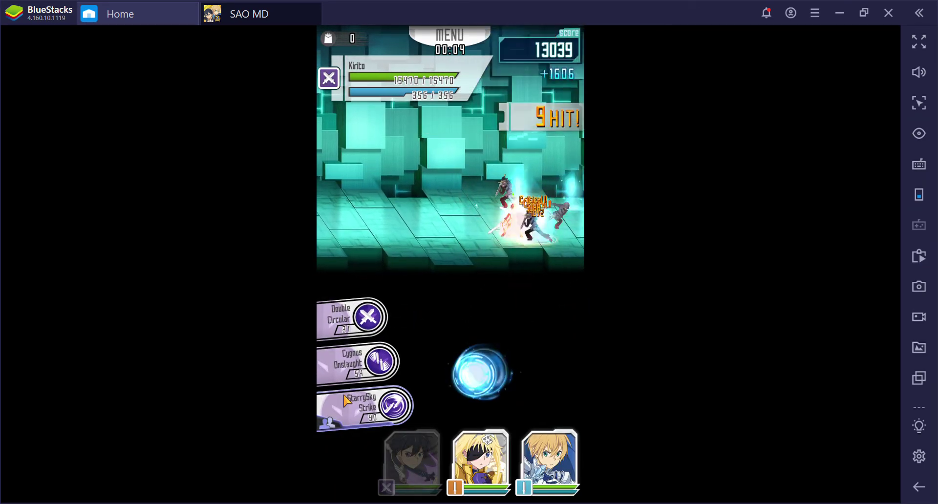
click(470, 455)
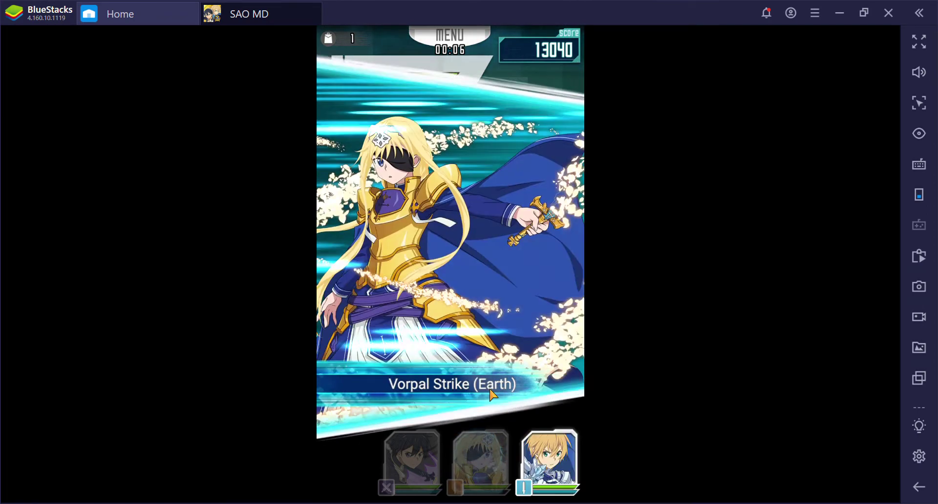
click(484, 387)
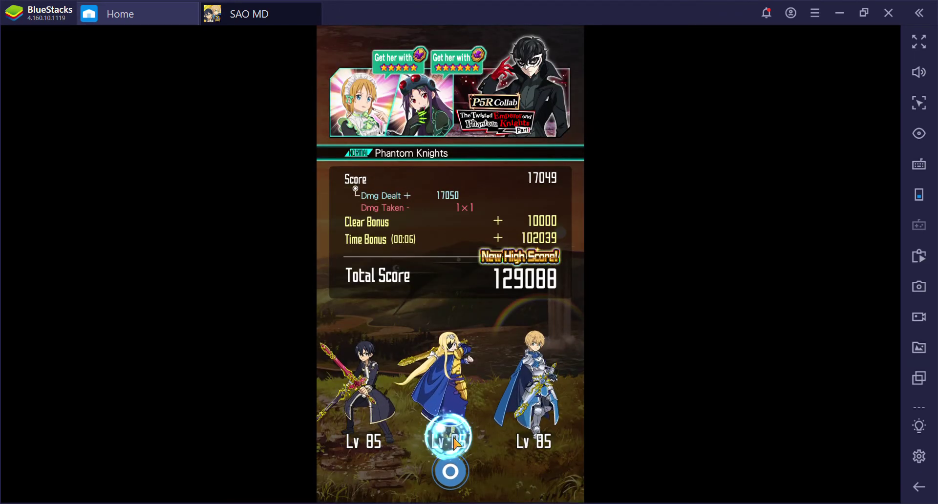
Go through the score, bonus mission and event point results and receive the event reward.
click(460, 469)
click(464, 448)
click(455, 455)
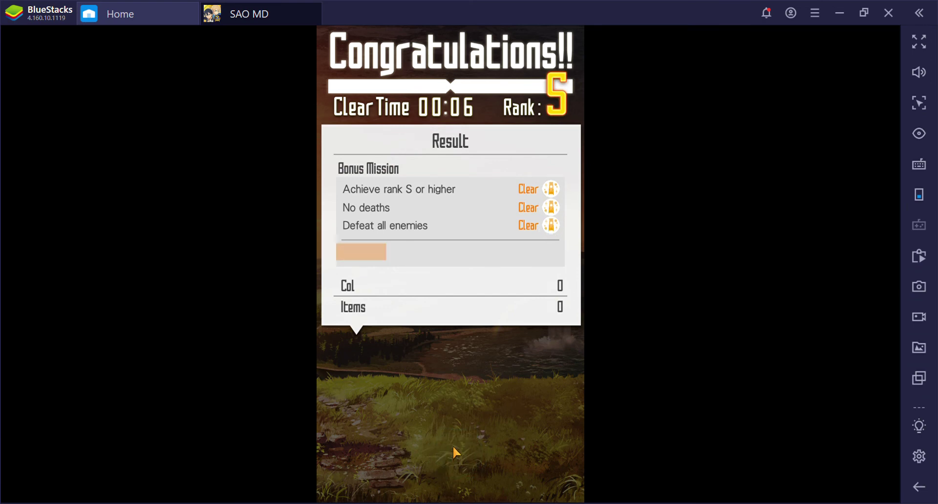
click(454, 455)
click(450, 415)
click(450, 383)
Open the middle bonus chest and accept the six Attack Shards.
click(473, 411)
click(458, 448)
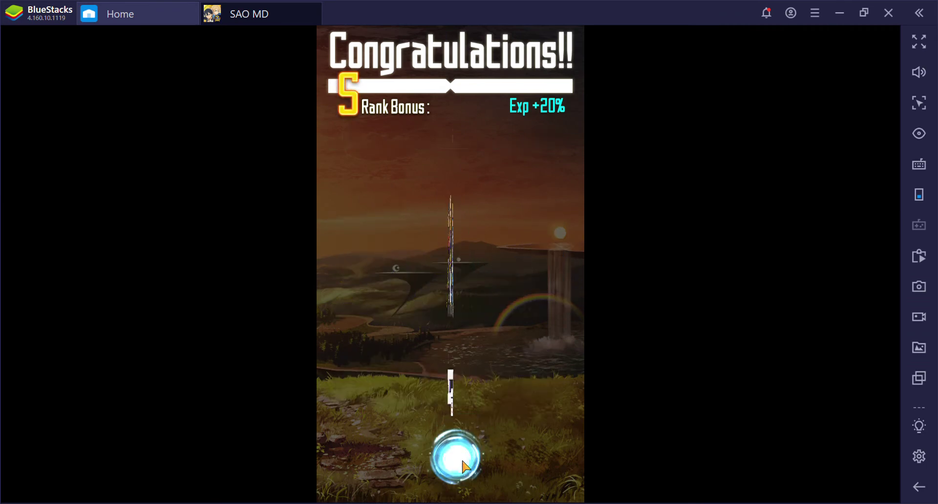
click(451, 332)
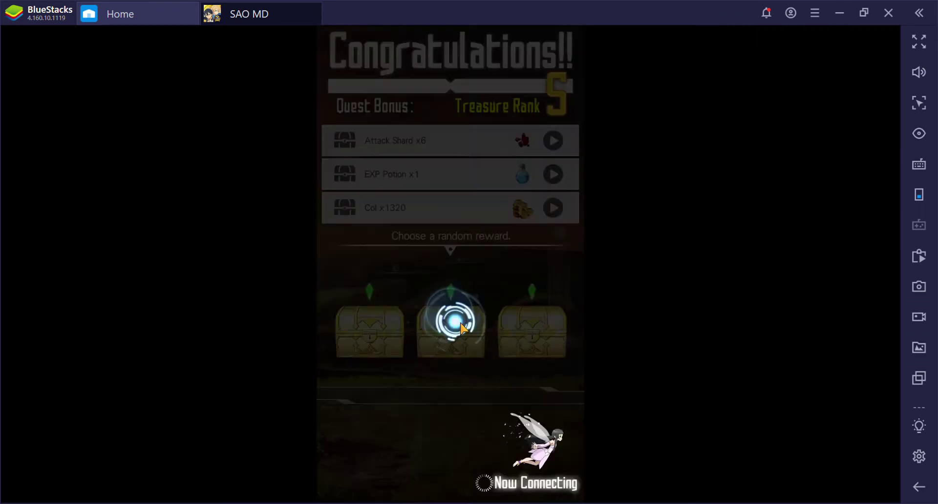
click(476, 408)
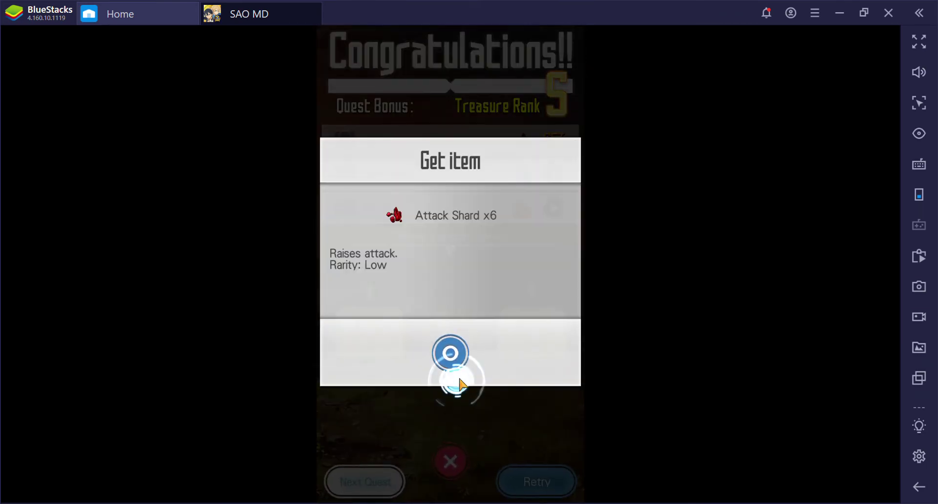
Start the next quest, confirming the boosts.
click(450, 359)
click(364, 480)
click(506, 357)
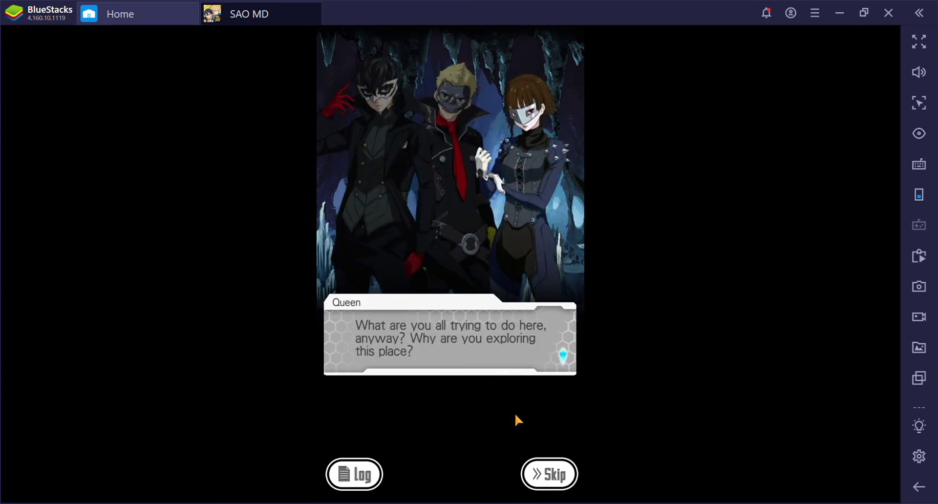
Read the cave dialogue from Queen's question to Kirito's reply, ending the scene.
click(507, 420)
click(525, 417)
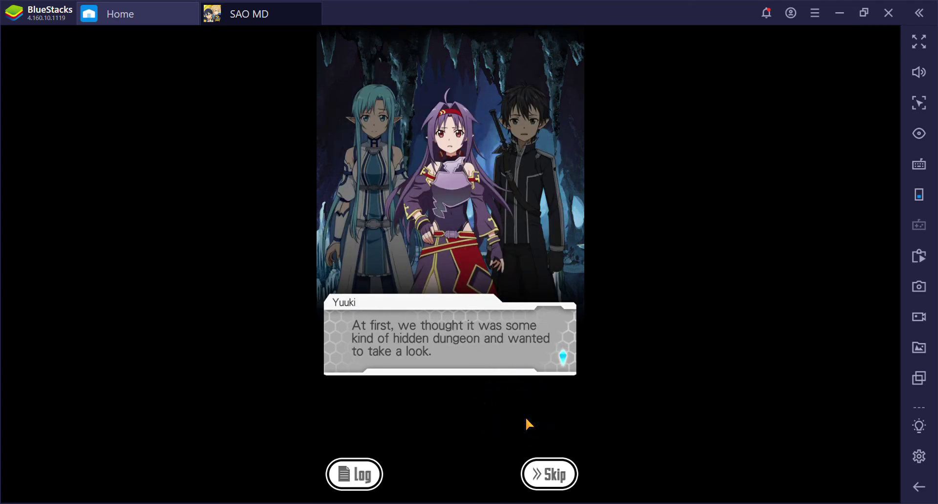
click(526, 417)
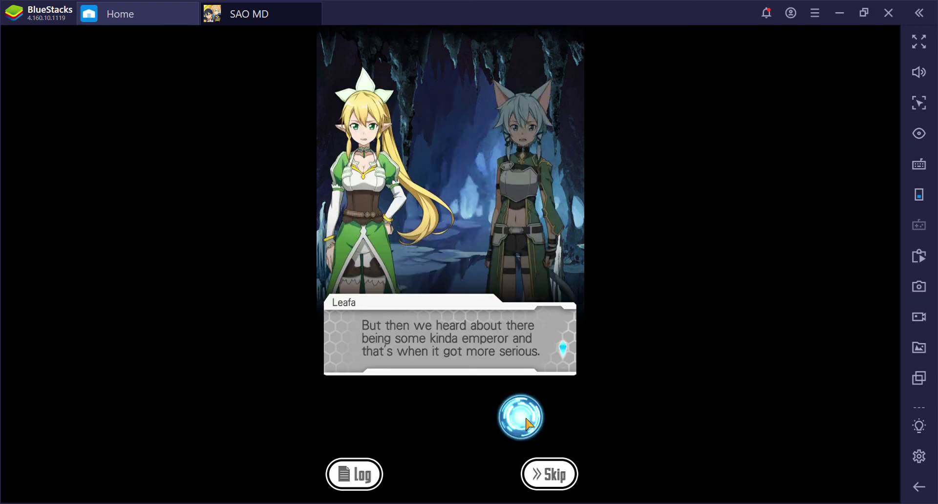
click(525, 417)
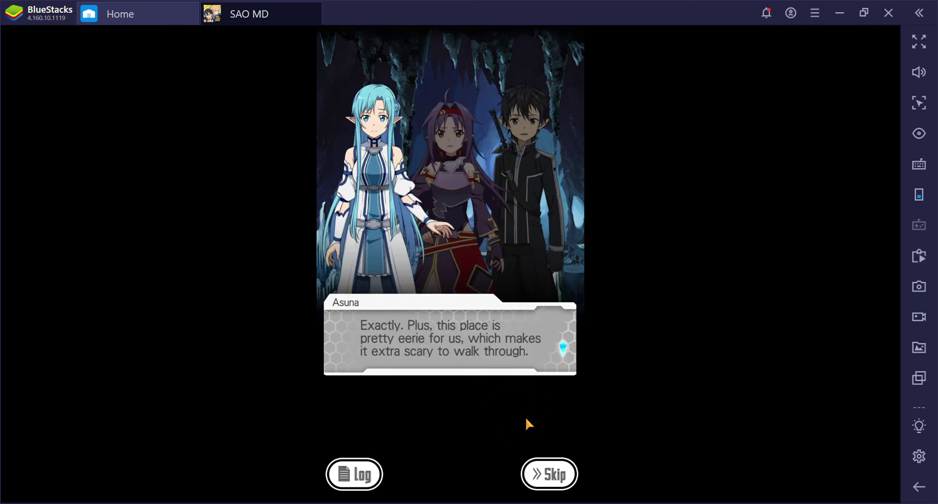
click(526, 418)
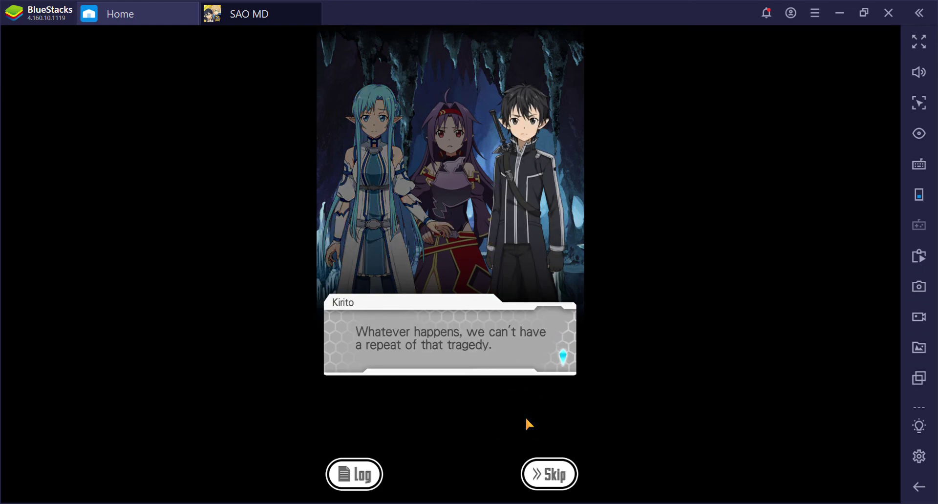
click(525, 417)
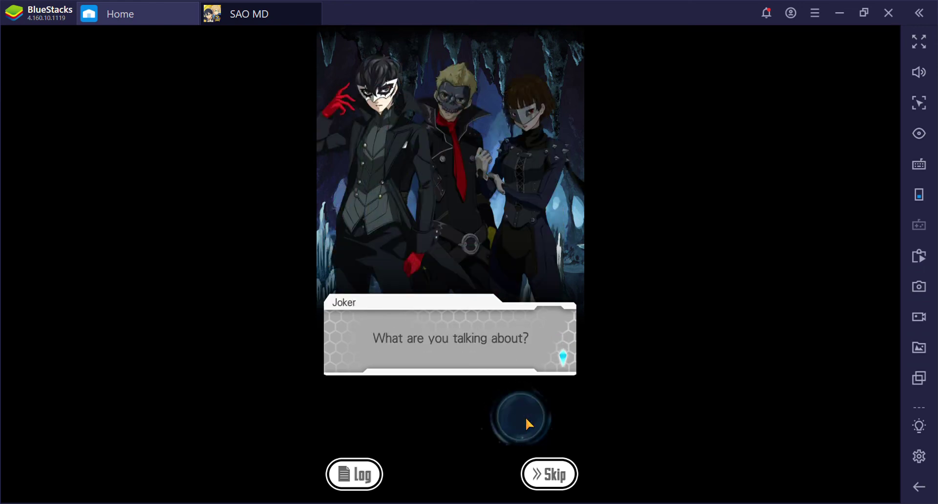
click(526, 418)
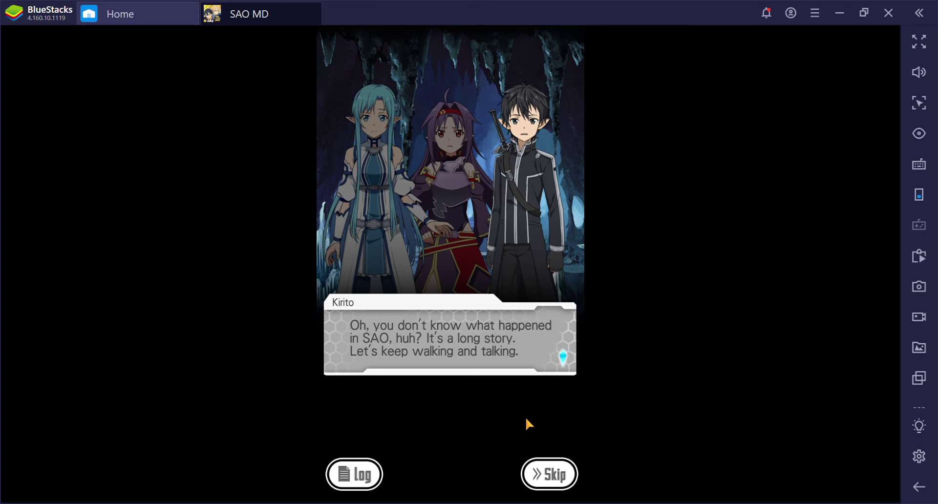
click(525, 417)
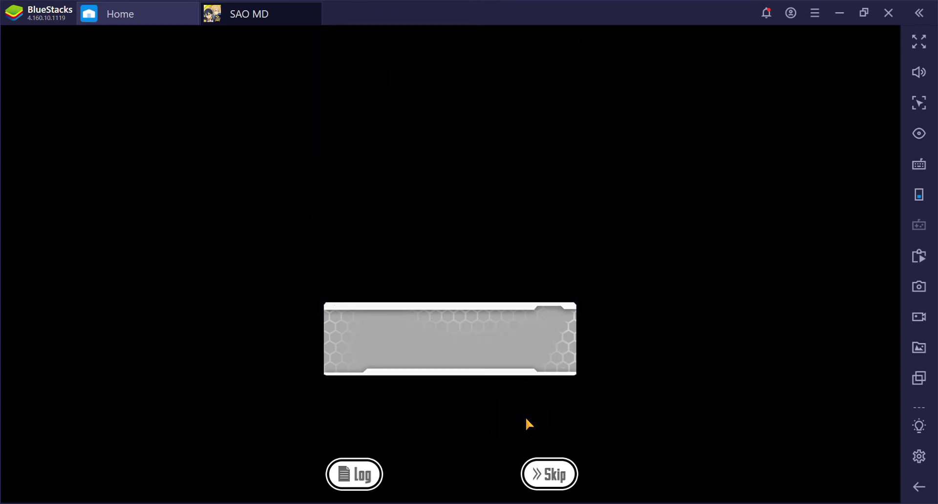
Read the next floor's scene from Skull's dialogue to Panther's answer about Palaces.
click(525, 417)
click(526, 417)
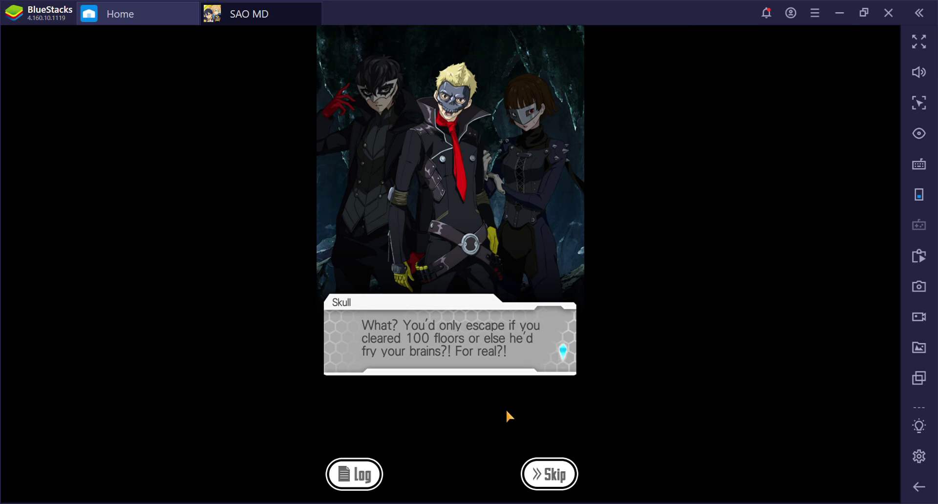
click(533, 416)
click(535, 409)
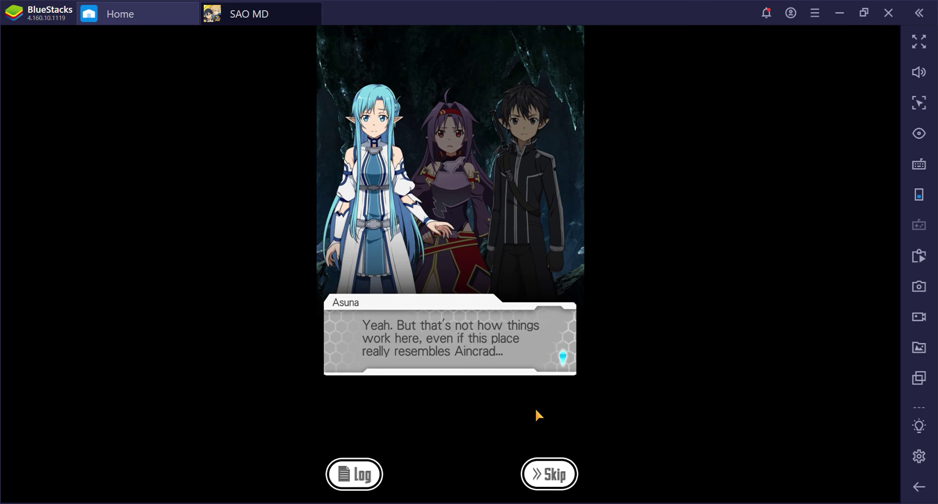
click(535, 408)
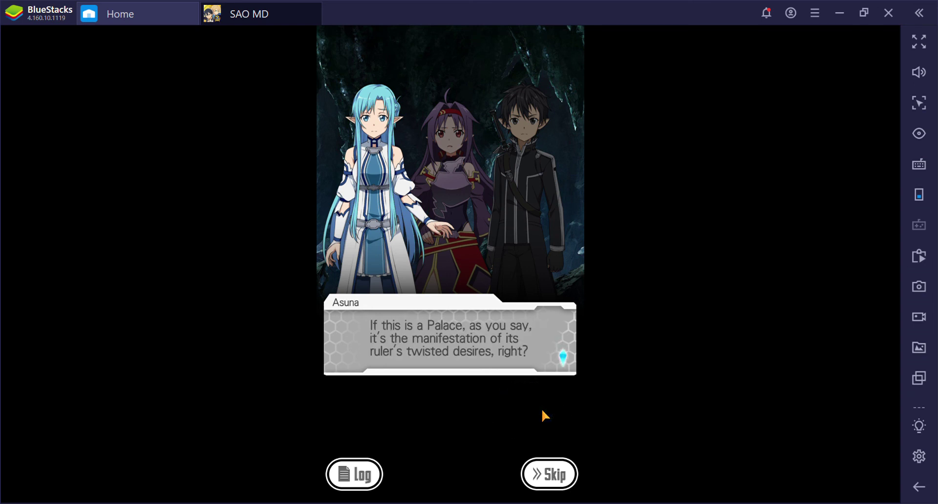
click(530, 413)
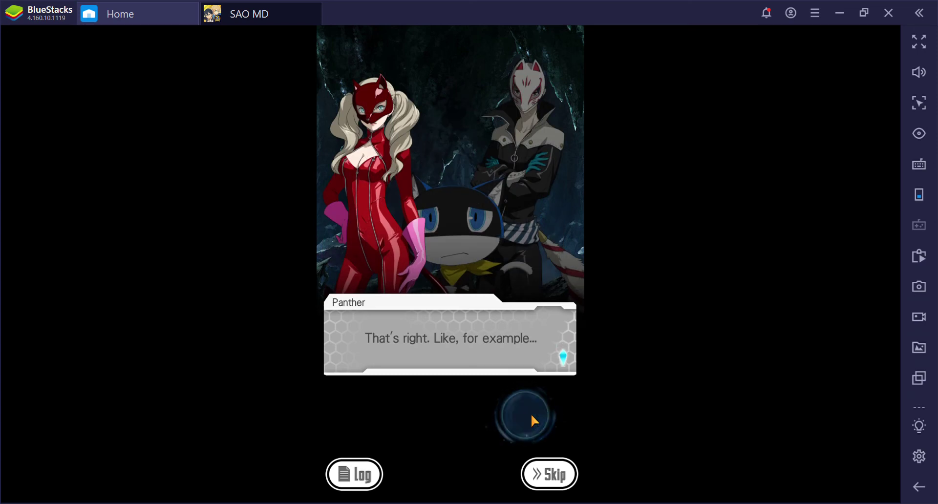